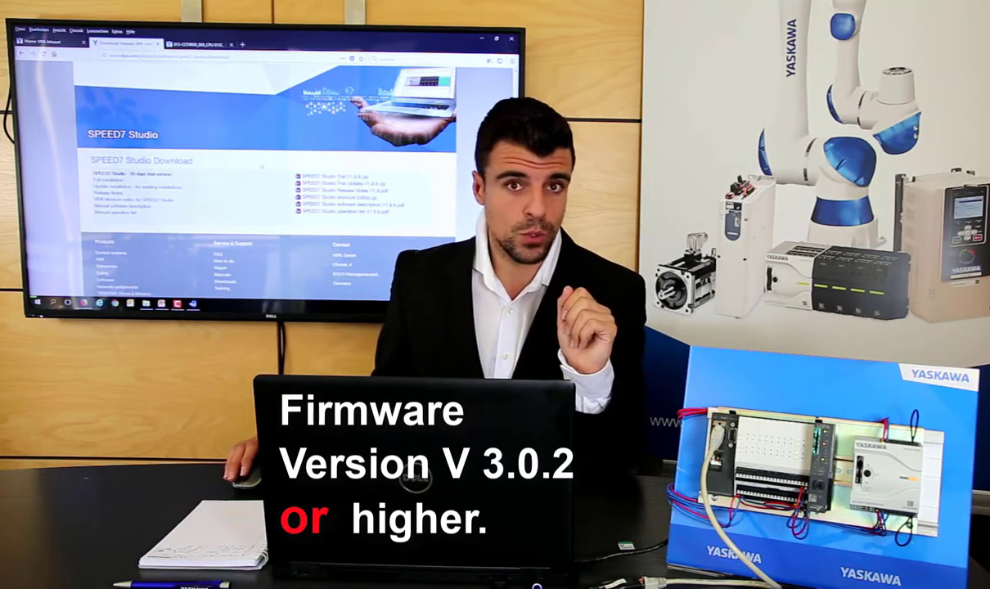
Open the Control Systems firmware downloads in the Service / Support area of the Yaskawa VIPA Controls website
{"action": "scroll", "coordinate": [261, 167], "scroll_direction": "up", "scroll_amount": 5}
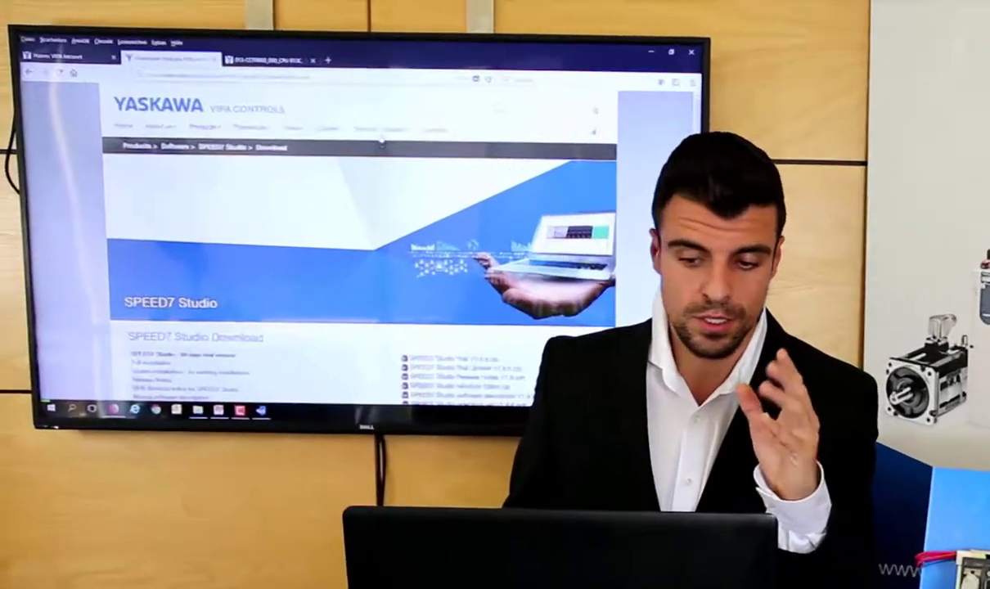
{"action": "mouse_move", "coordinate": [285, 99]}
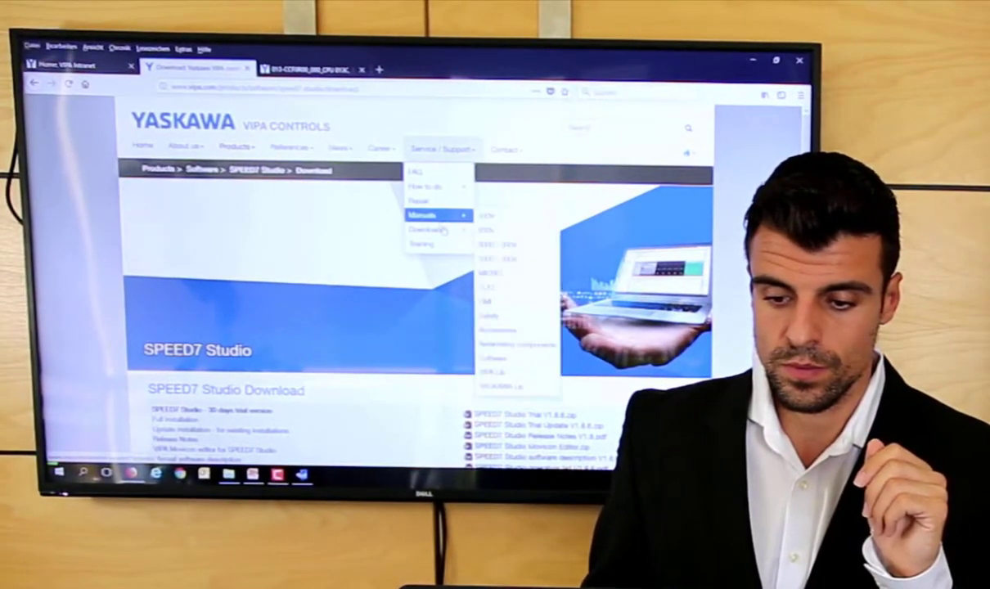
{"action": "mouse_move", "coordinate": [442, 230]}
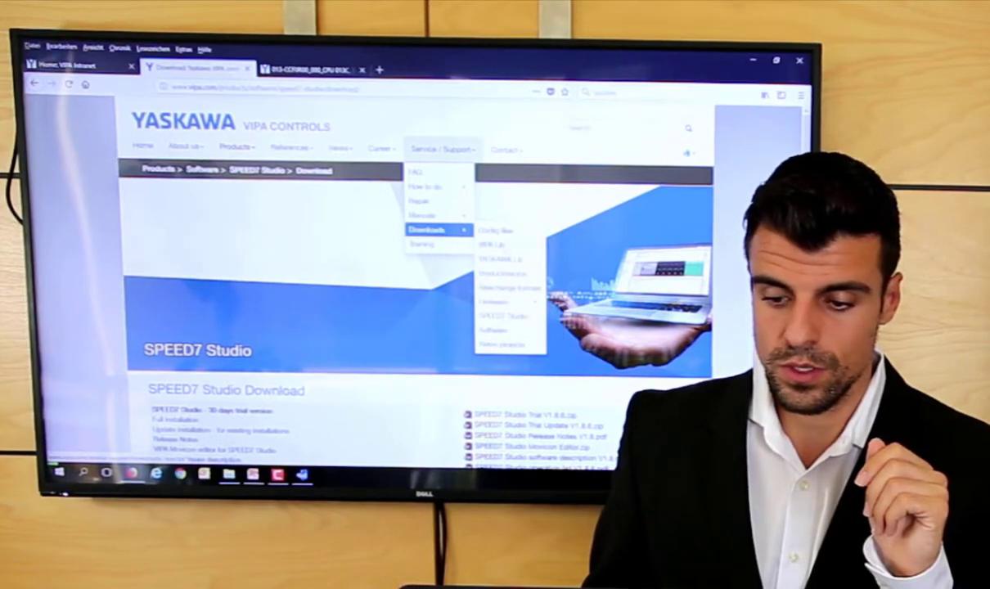
{"action": "mouse_move", "coordinate": [516, 302]}
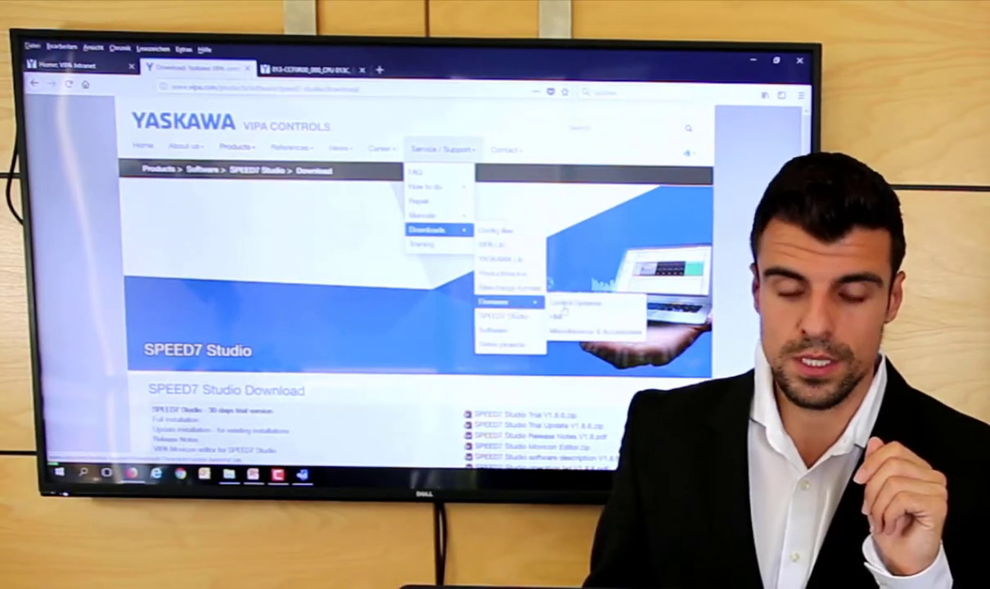
{"action": "left_click", "coordinate": [564, 304]}
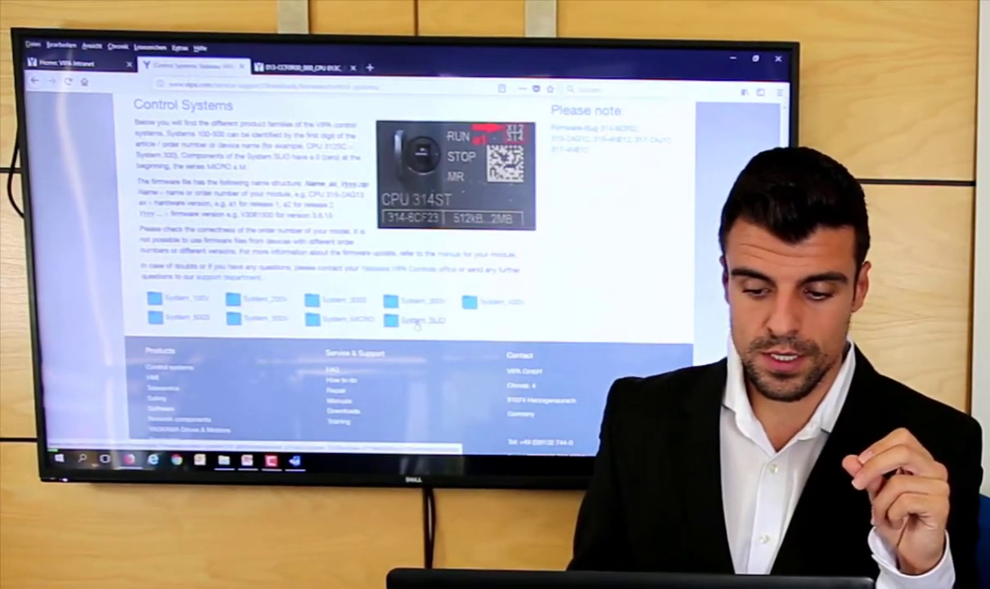
Browse the firmware downloads to the System SLIO CPUs and look through the 013 folder
{"action": "left_click", "coordinate": [418, 322]}
{"action": "scroll", "coordinate": [361, 318], "scroll_direction": "down", "scroll_amount": 6}
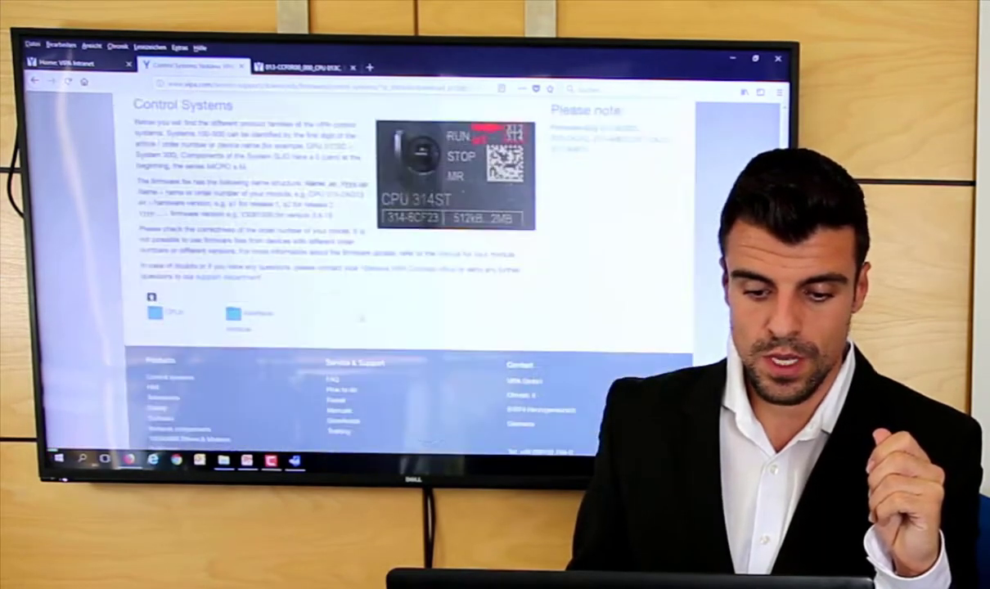
{"action": "left_click", "coordinate": [168, 313]}
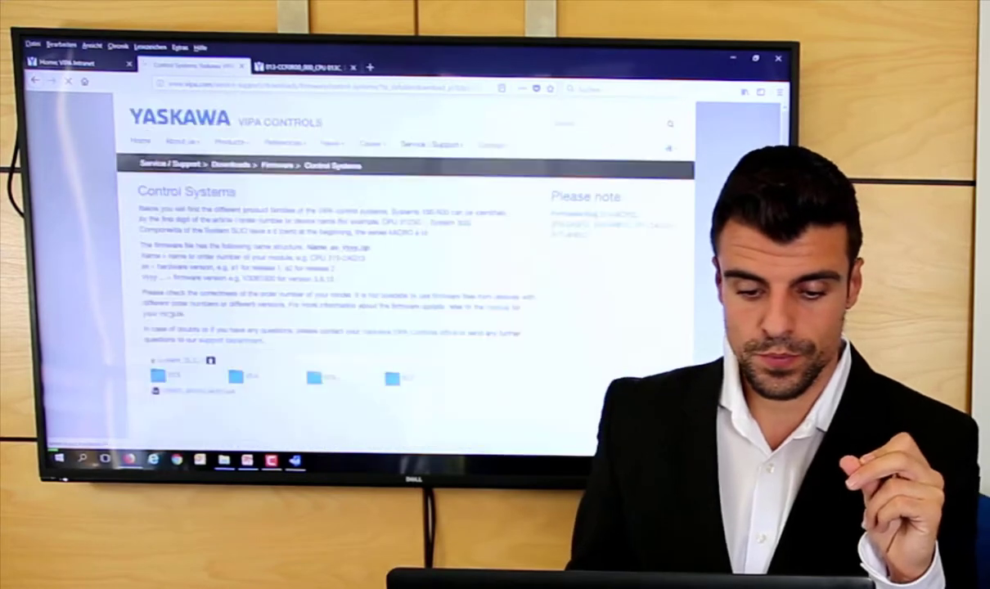
{"action": "scroll", "coordinate": [360, 271], "scroll_direction": "down", "scroll_amount": 5}
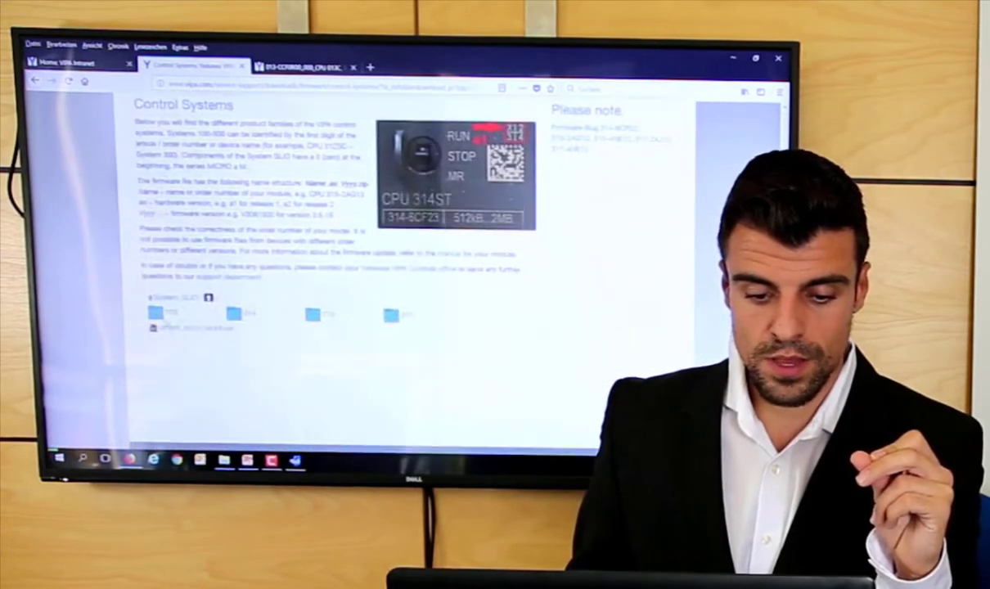
{"action": "left_click", "coordinate": [170, 315]}
{"action": "scroll", "coordinate": [360, 270], "scroll_direction": "down", "scroll_amount": 5}
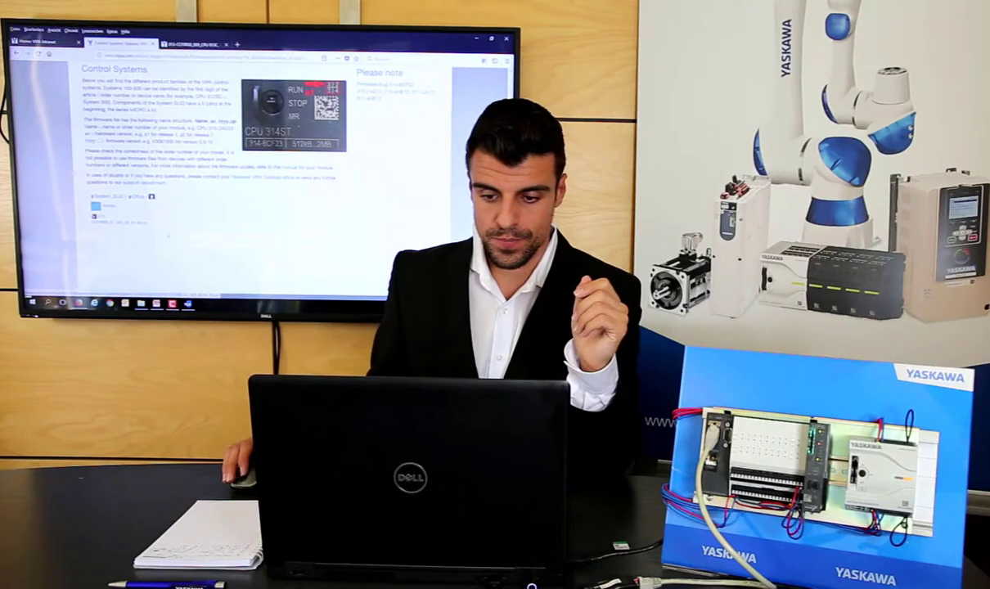
{"action": "scroll", "coordinate": [246, 180], "scroll_direction": "up", "scroll_amount": 5}
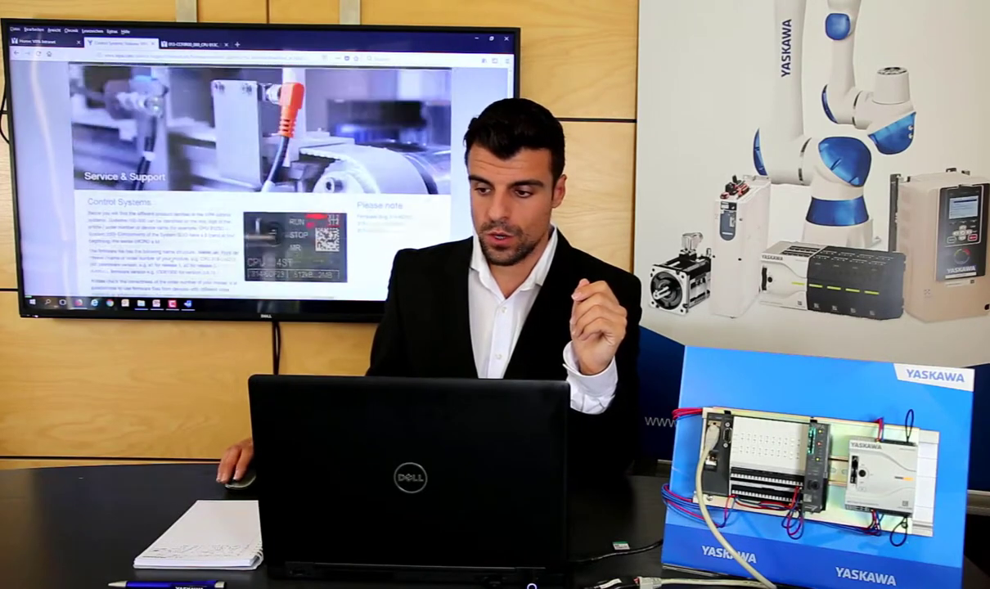
Switch to SPEED7 Studio and create a new project named slio_opc_UA
{"action": "left_click", "coordinate": [477, 39]}
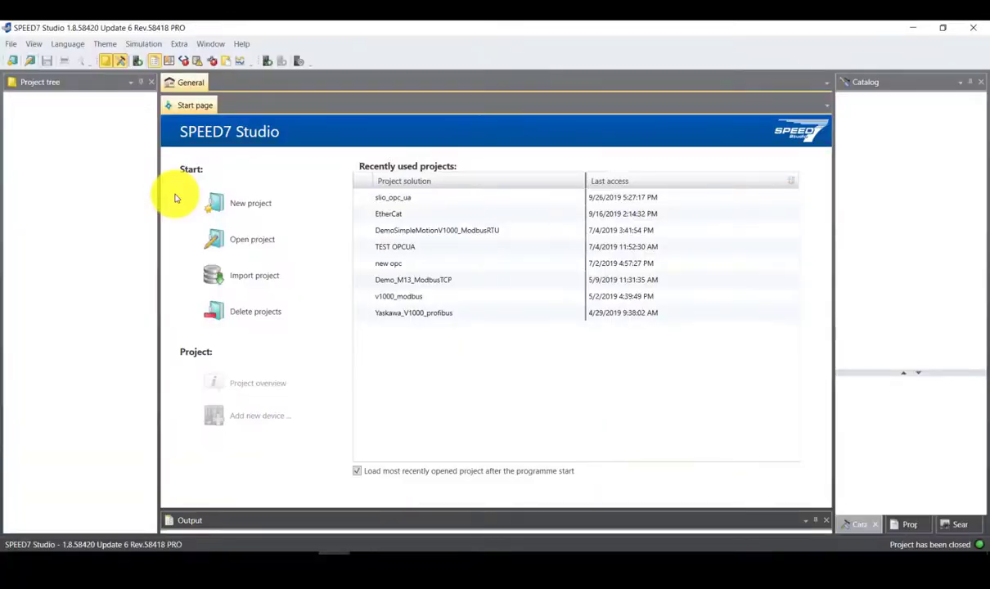
{"action": "left_click", "coordinate": [238, 203]}
{"action": "left_click", "coordinate": [264, 210]}
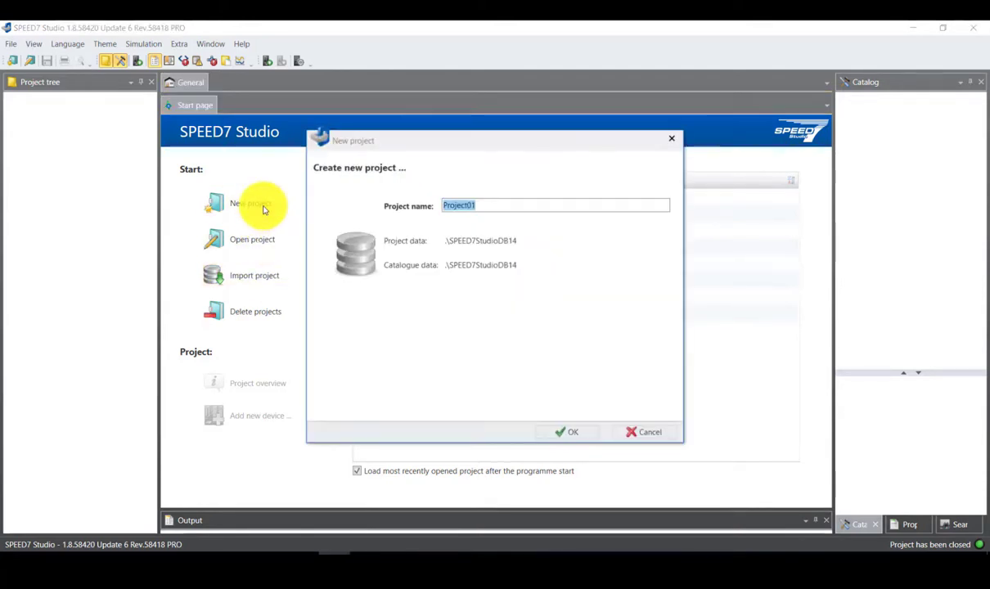
{"action": "type", "text": "slio"}
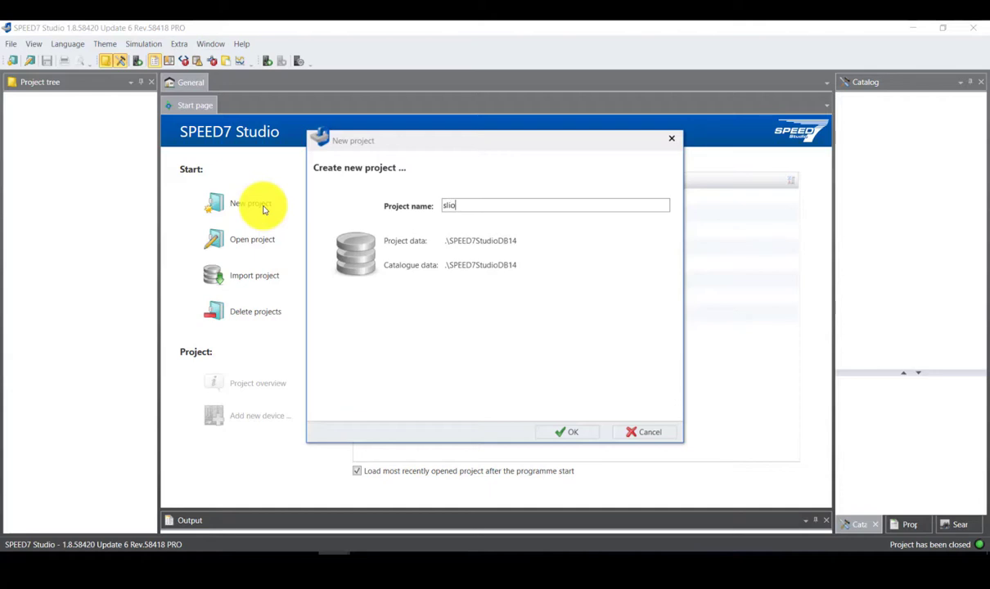
{"action": "type", "text": "_opc_UA"}
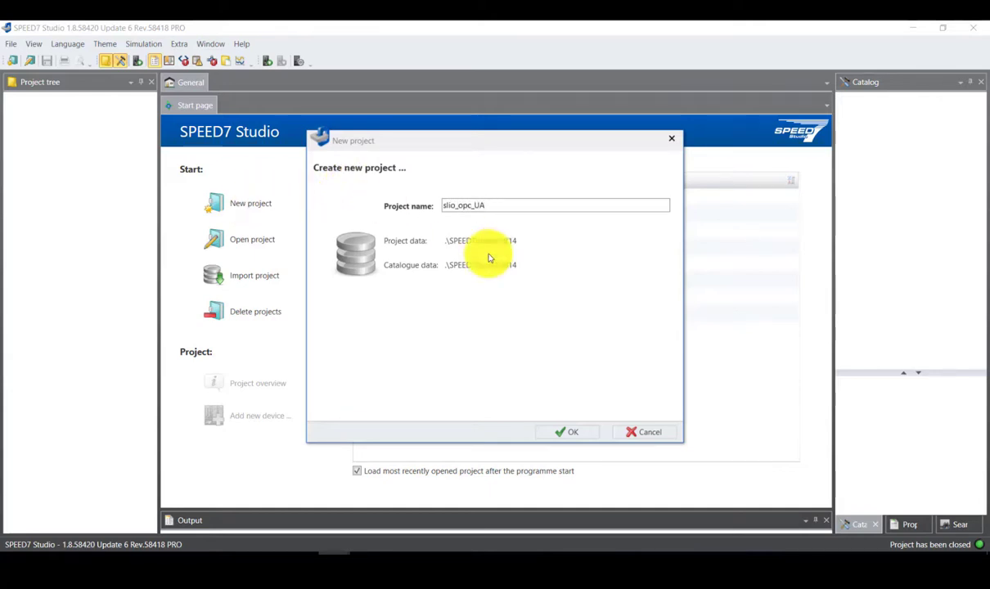
{"action": "left_click", "coordinate": [572, 437]}
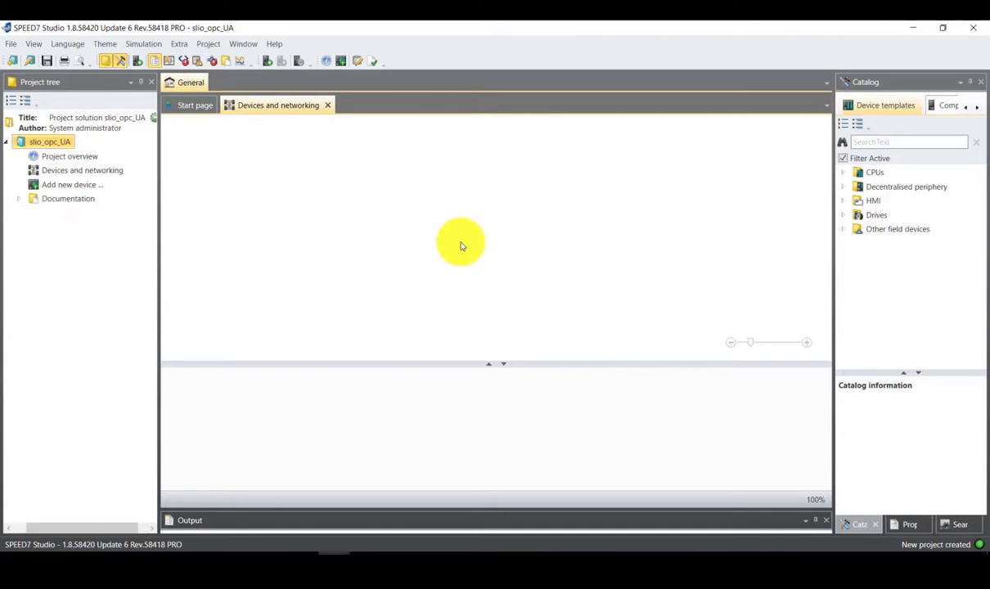
Add the PLC device PLC_01 to the project using the VIPA SLIO CPU 013-CCF0R00 template, version V 3.0.2.0
{"action": "left_click_drag", "start_coordinate": [422, 514], "coordinate": [458, 492]}
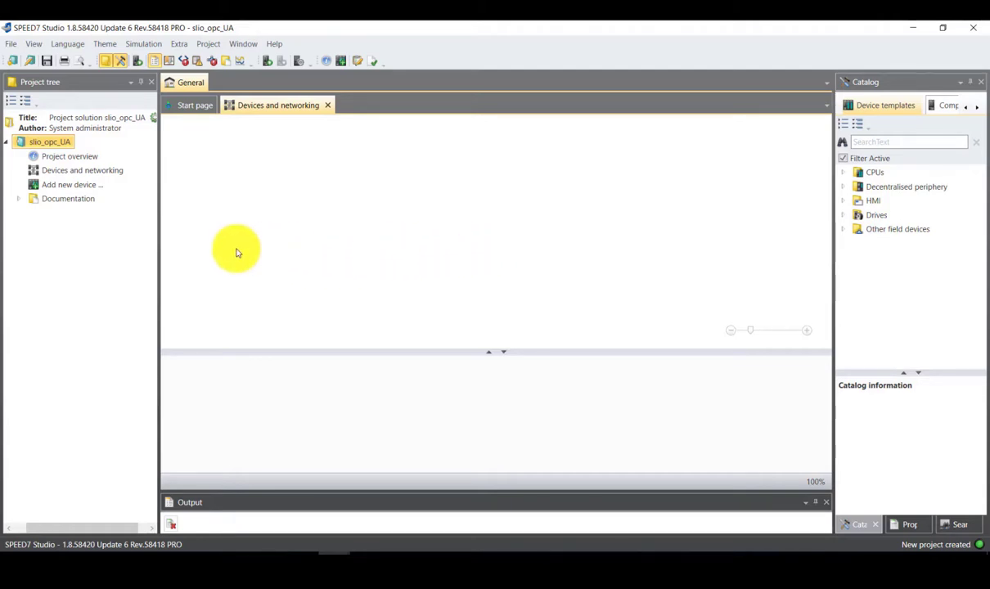
{"action": "double_click", "coordinate": [60, 187]}
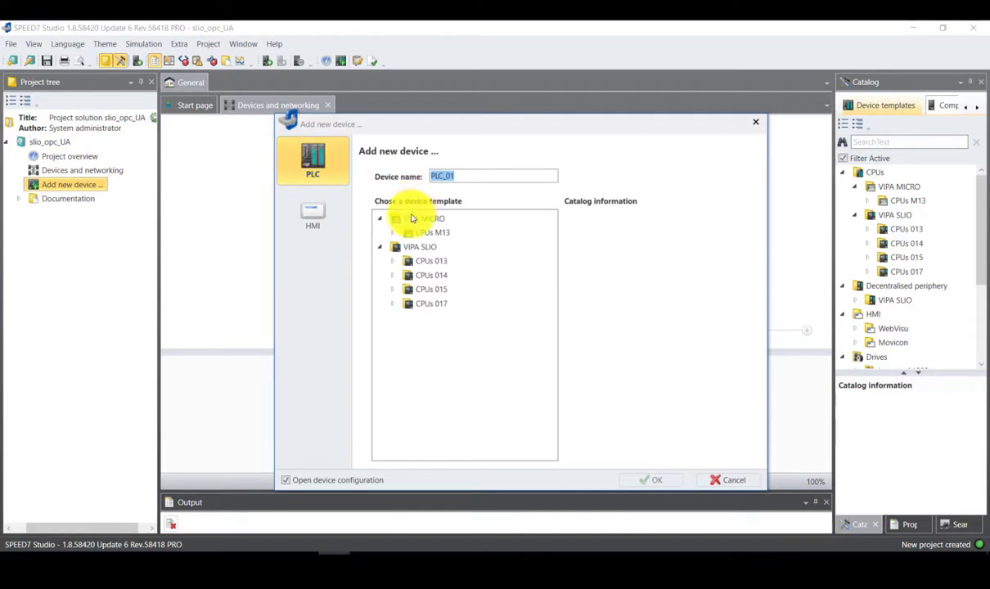
{"action": "left_click", "coordinate": [392, 262]}
{"action": "left_click", "coordinate": [404, 274]}
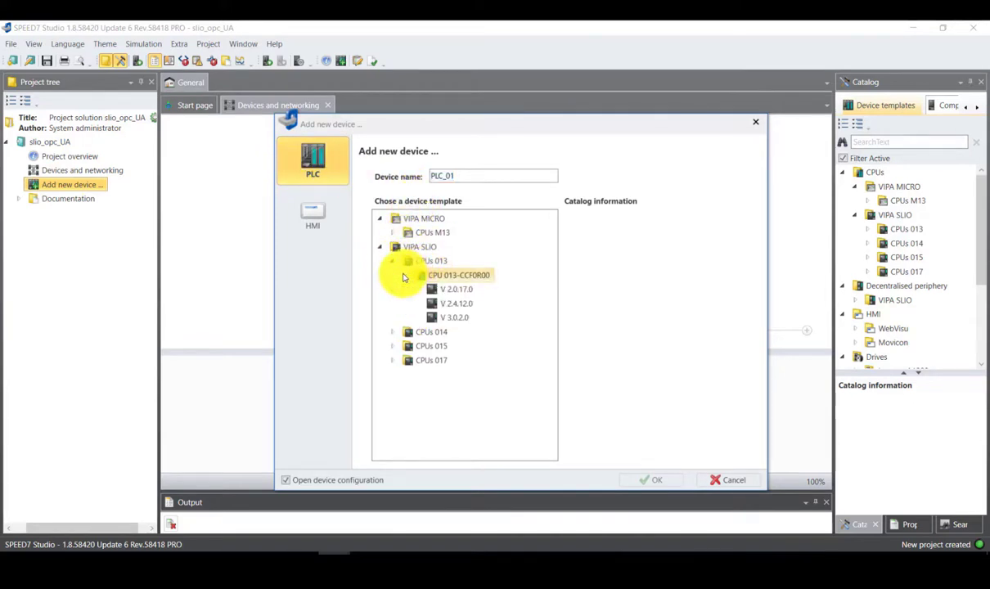
{"action": "left_click", "coordinate": [445, 317]}
{"action": "left_click", "coordinate": [639, 483]}
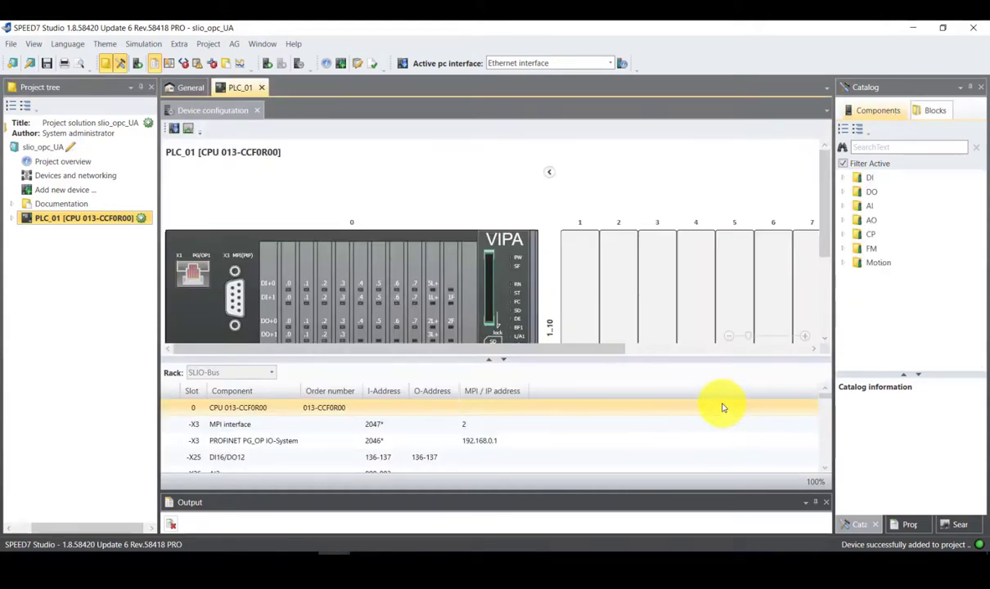
Search for accessible partners of PLC_01 over Ethernet using the ASIX AX88772 USB2.0 to Fast Ethernet Adapter
{"action": "left_click", "coordinate": [727, 337]}
{"action": "scroll", "coordinate": [727, 337], "scroll_direction": "down", "scroll_amount": 4}
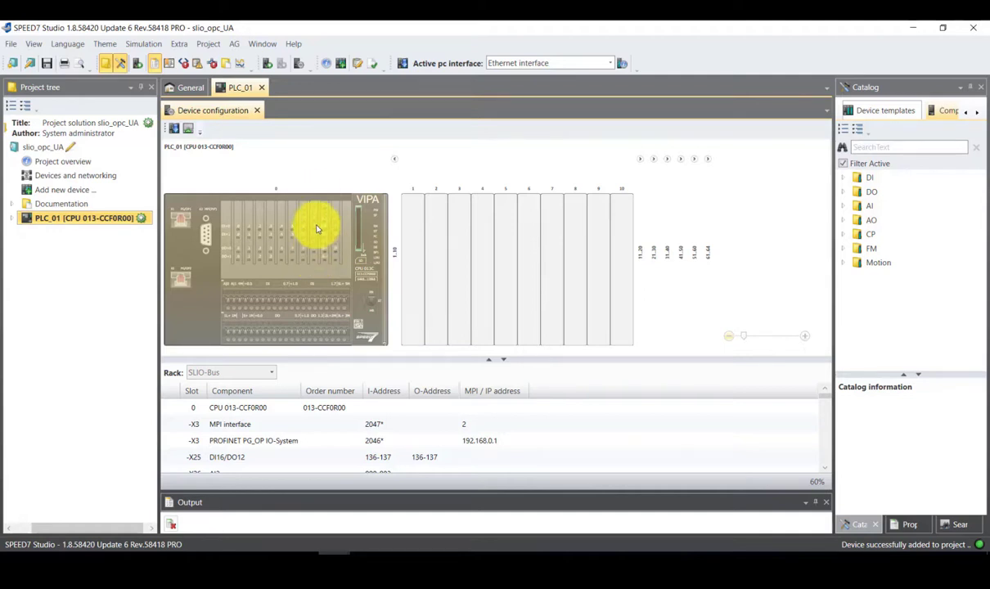
{"action": "left_click", "coordinate": [620, 64]}
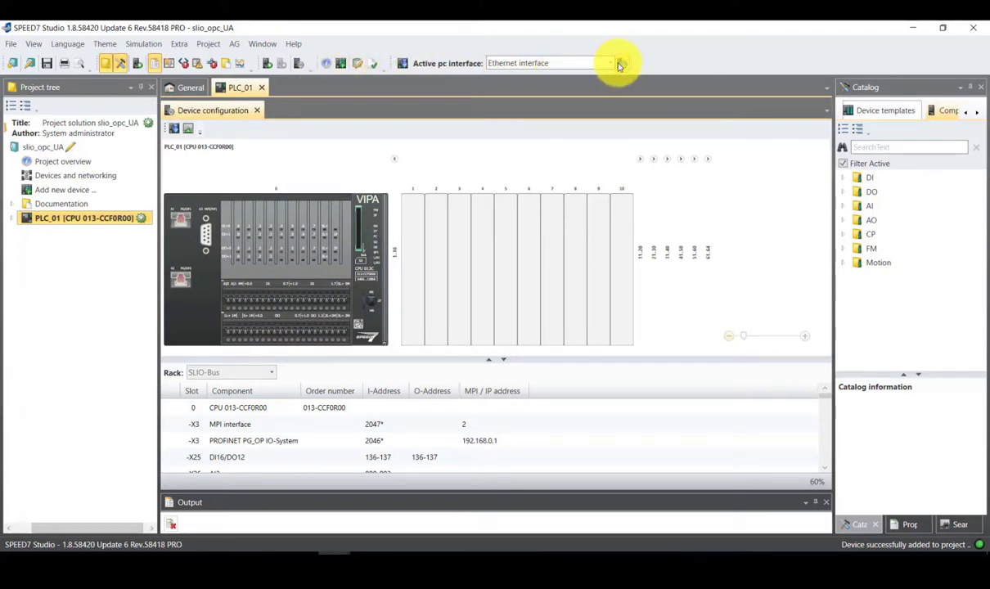
{"action": "left_click", "coordinate": [482, 191]}
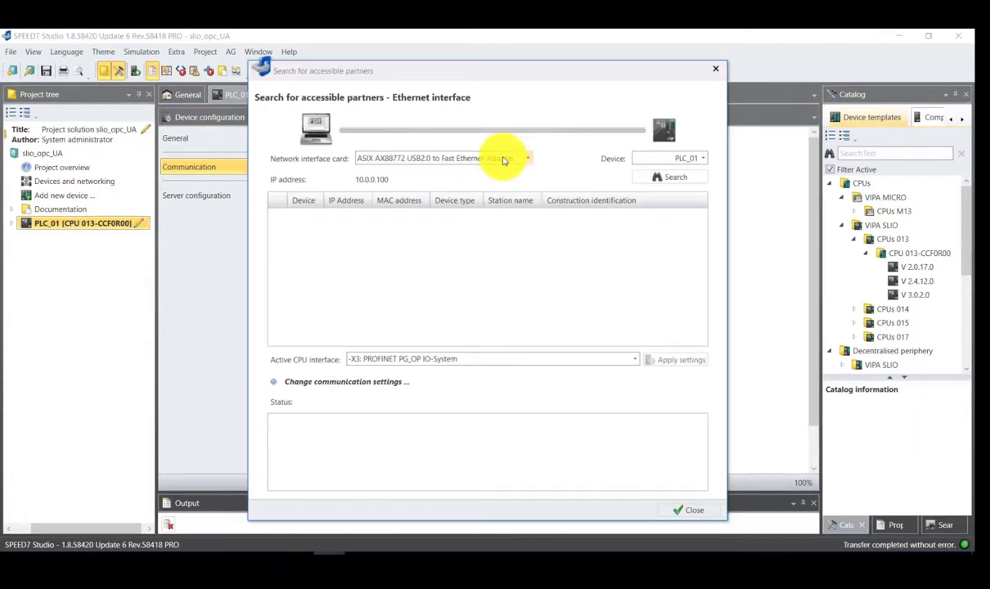
{"action": "left_click", "coordinate": [505, 158]}
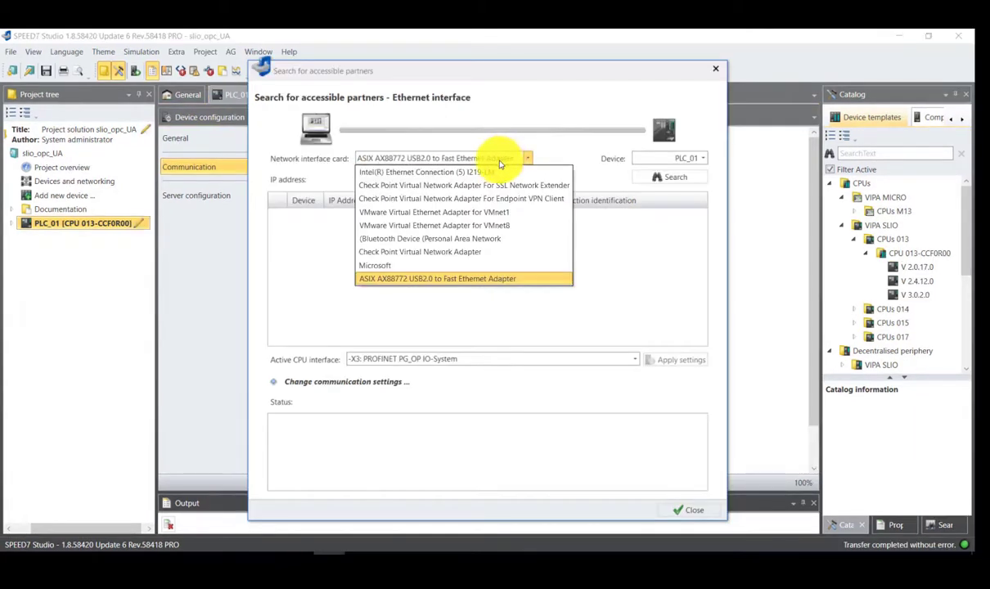
{"action": "left_click", "coordinate": [485, 279]}
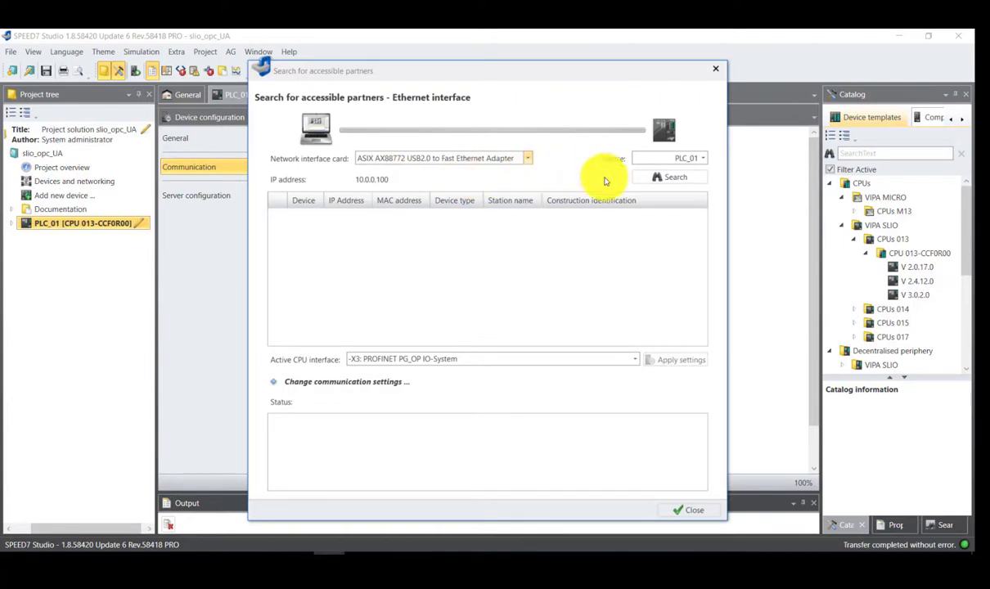
{"action": "left_click", "coordinate": [670, 177]}
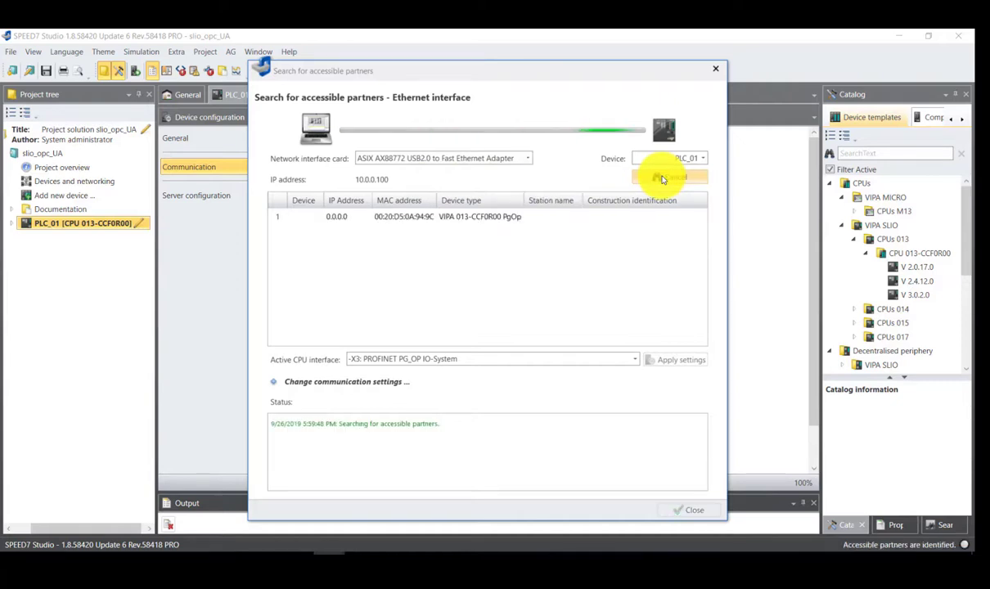
Set both the IP address and the gateway of the found VIPA 013-CCF0R00 device to 10.0.0.50
{"action": "left_click", "coordinate": [354, 217]}
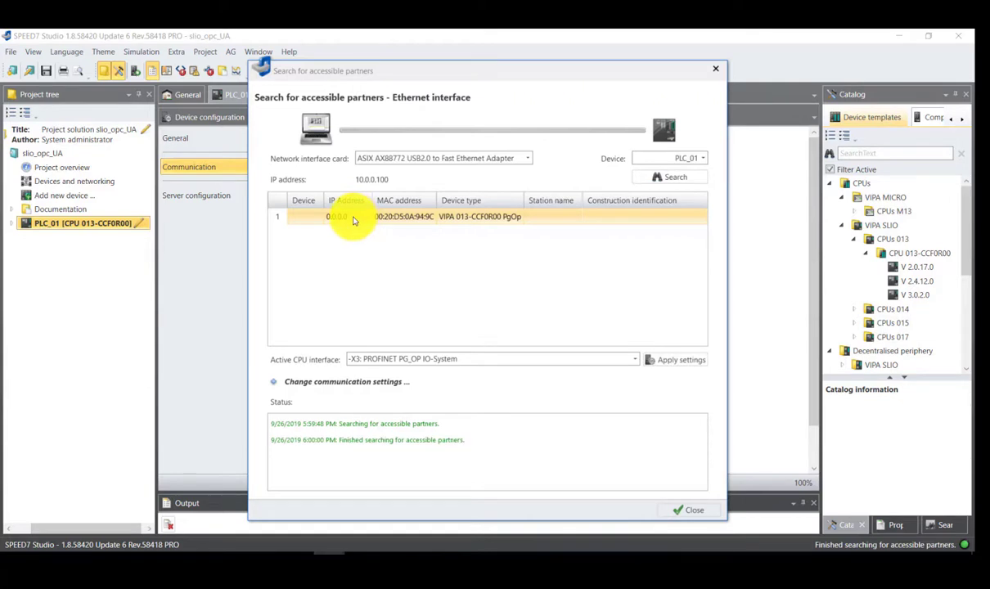
{"action": "left_click", "coordinate": [332, 381]}
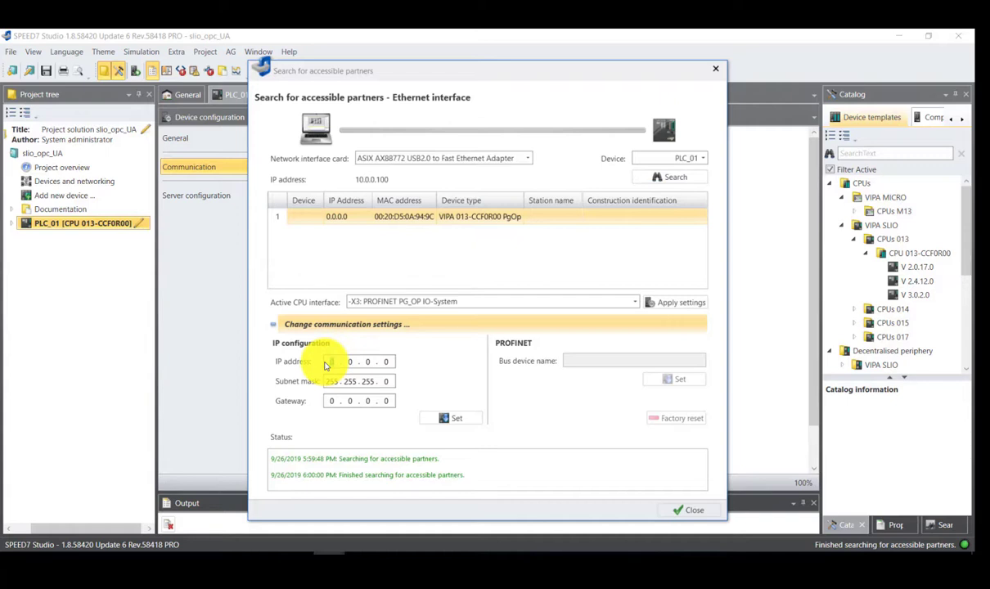
{"action": "type", "text": "10 . 0 . 0 . 50"}
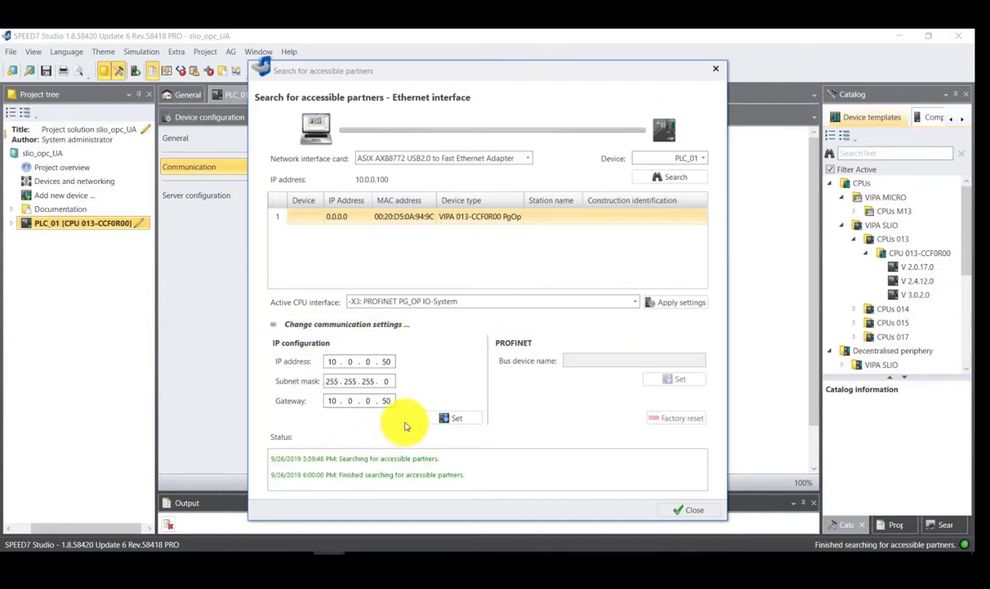
{"action": "left_click", "coordinate": [444, 419]}
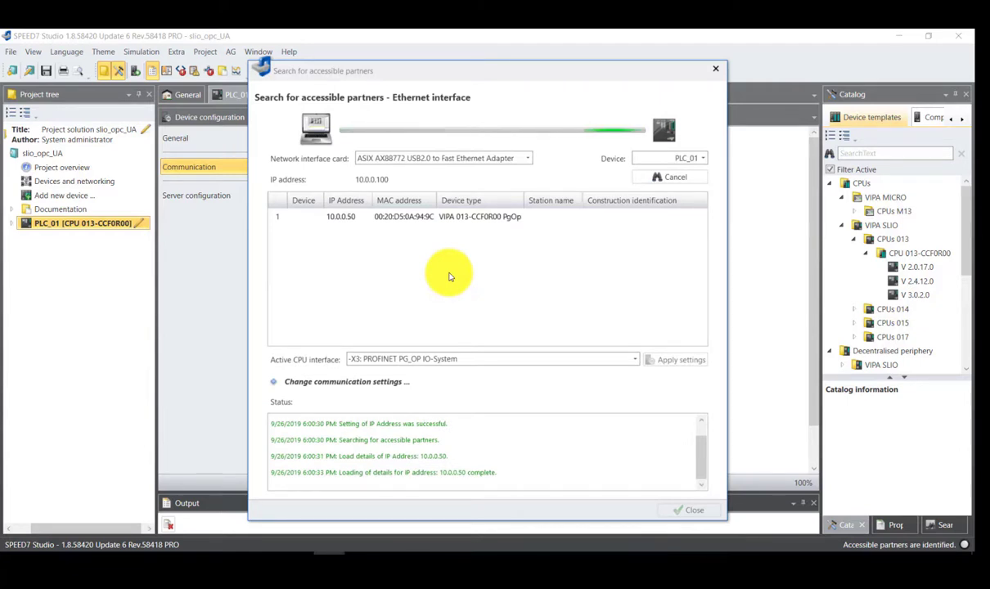
Apply the found device's settings to the -X3 PROFINET PG_OP IO-System interface, close the device properties and save the project
{"action": "left_click", "coordinate": [430, 220]}
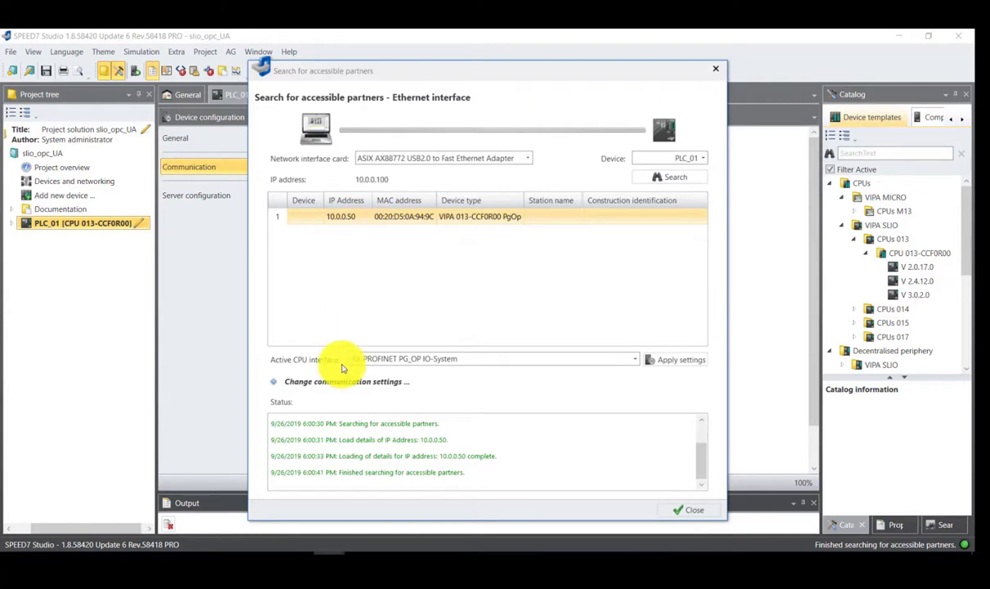
{"action": "left_click", "coordinate": [689, 365]}
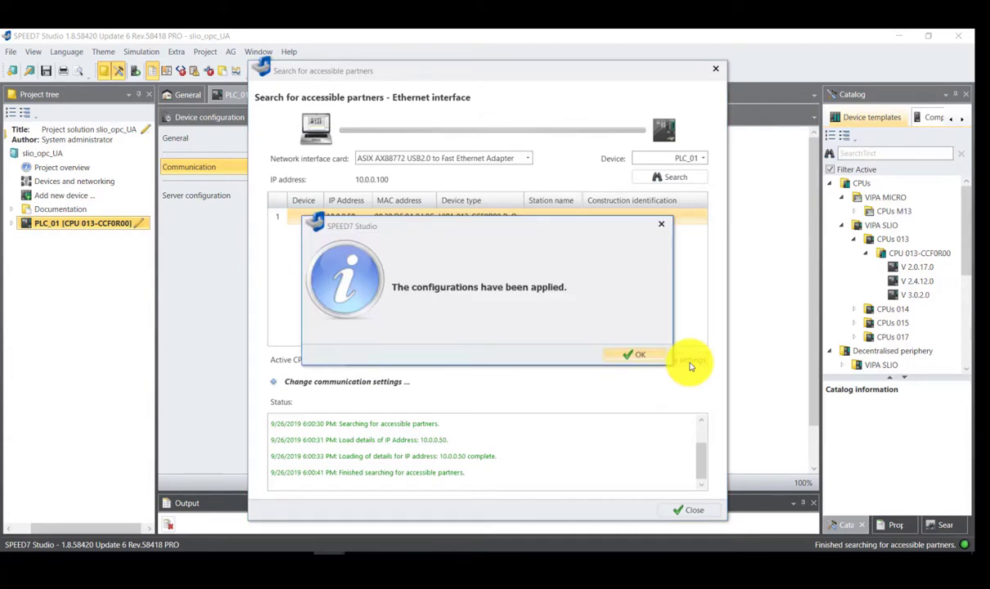
{"action": "left_click", "coordinate": [637, 355]}
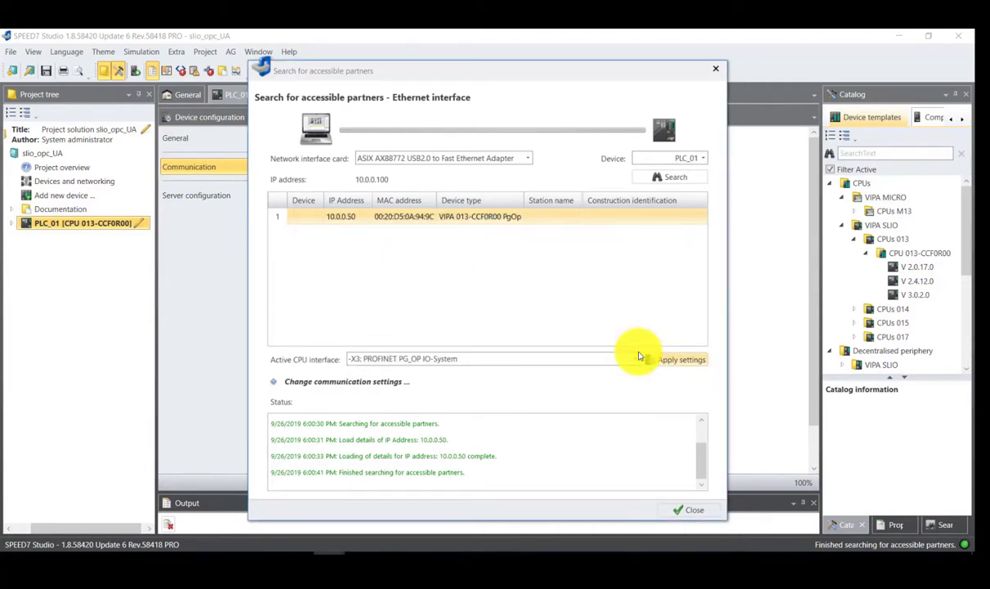
{"action": "left_click", "coordinate": [686, 512]}
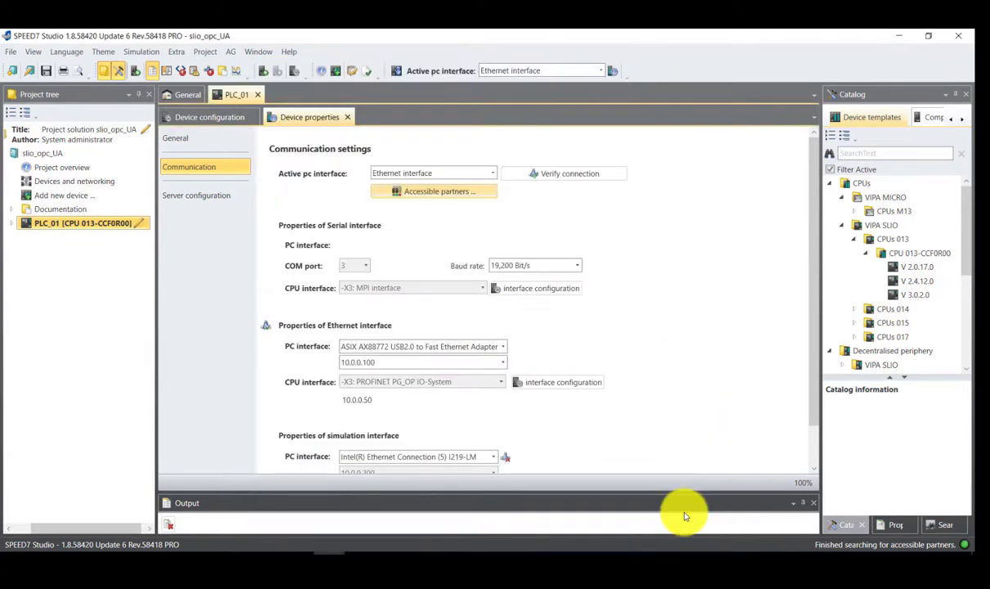
{"action": "left_click", "coordinate": [349, 119]}
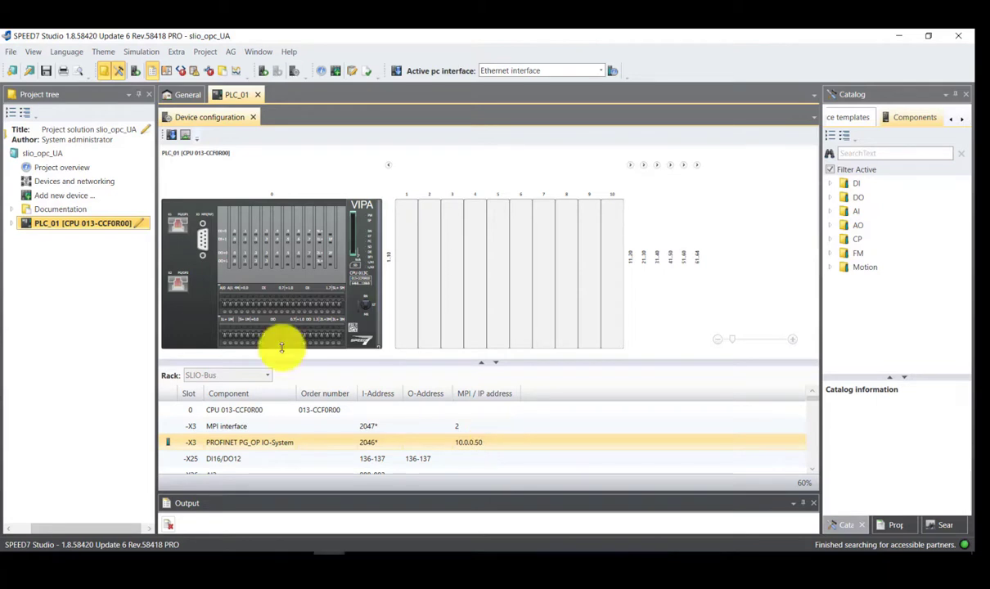
{"action": "left_click", "coordinate": [45, 72]}
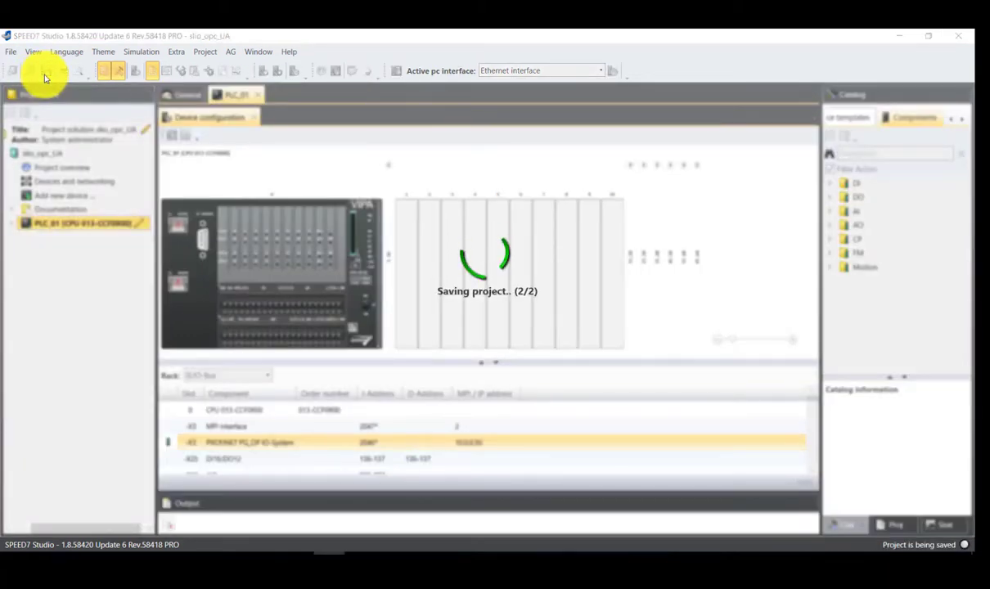
Compile the slio_opc_UA project
{"action": "left_click", "coordinate": [367, 73]}
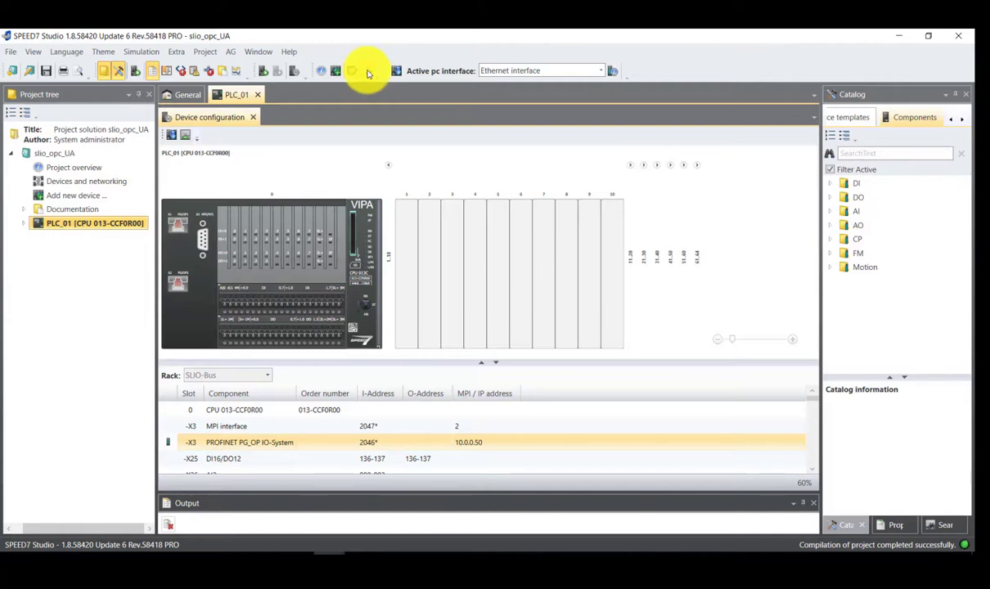
{"action": "left_click", "coordinate": [397, 71]}
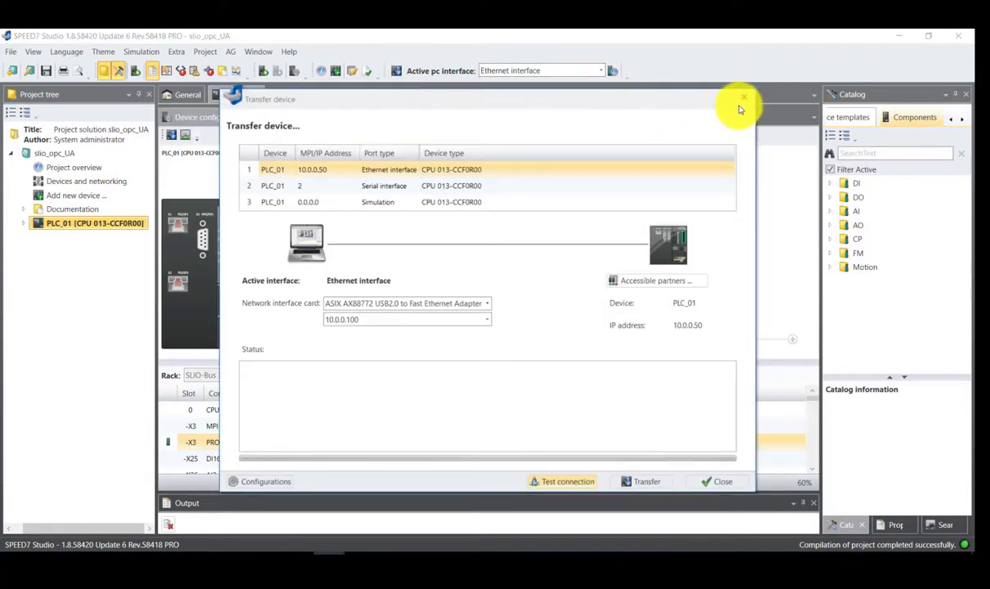
{"action": "left_click", "coordinate": [744, 97]}
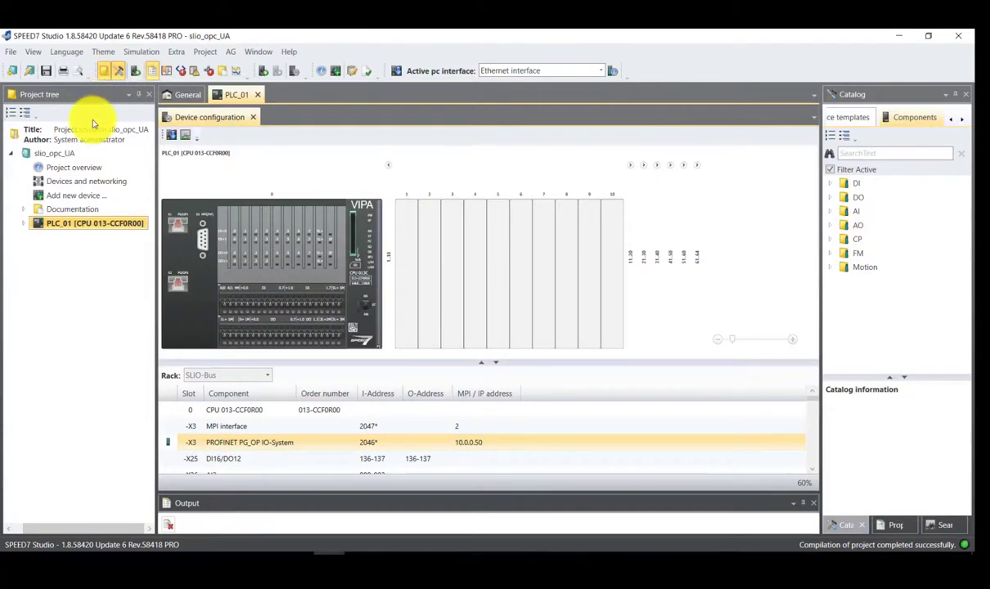
Test the Ethernet connection to PLC_01 at 10.0.0.50 and transfer the hardware configuration to the CPU
{"action": "left_click", "coordinate": [87, 224]}
{"action": "right_click", "coordinate": [86, 224]}
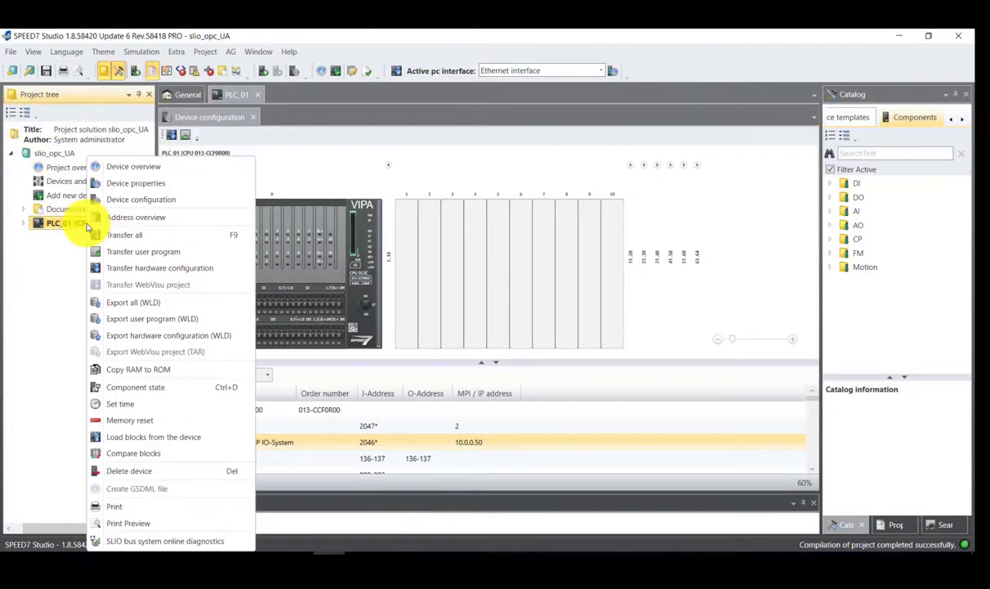
{"action": "left_click", "coordinate": [157, 272]}
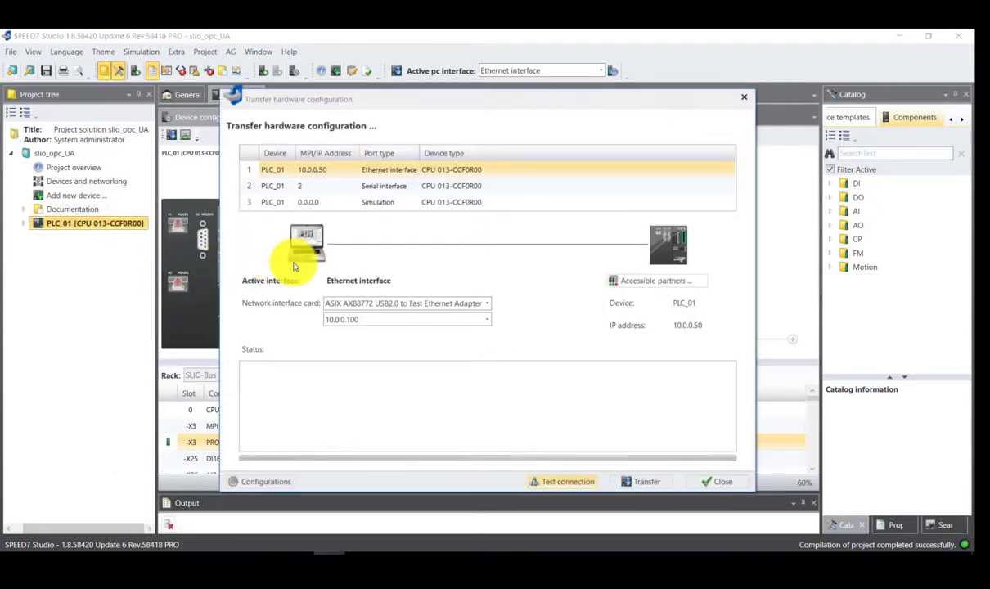
{"action": "left_click", "coordinate": [553, 482]}
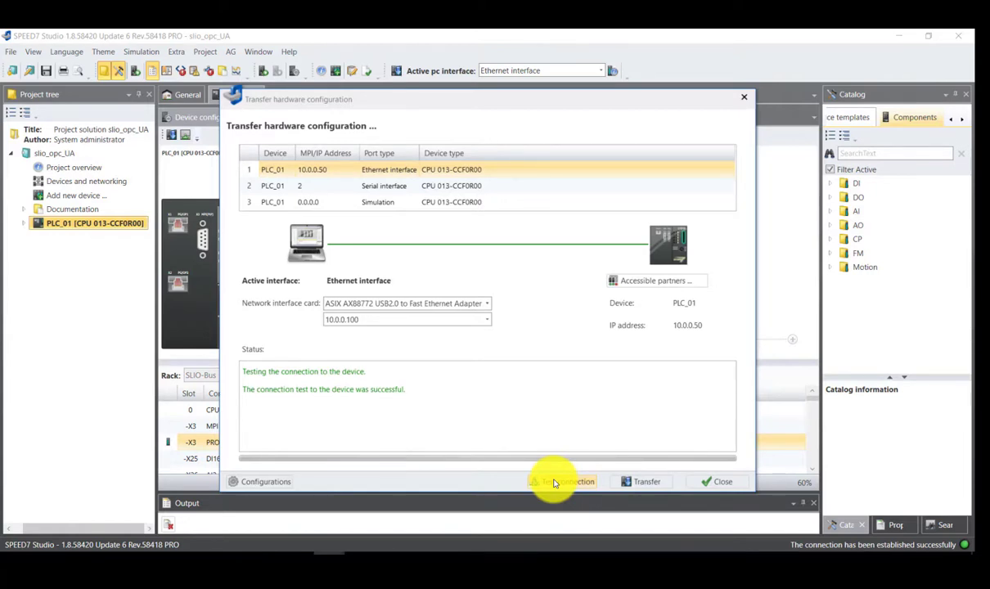
{"action": "left_click", "coordinate": [635, 483]}
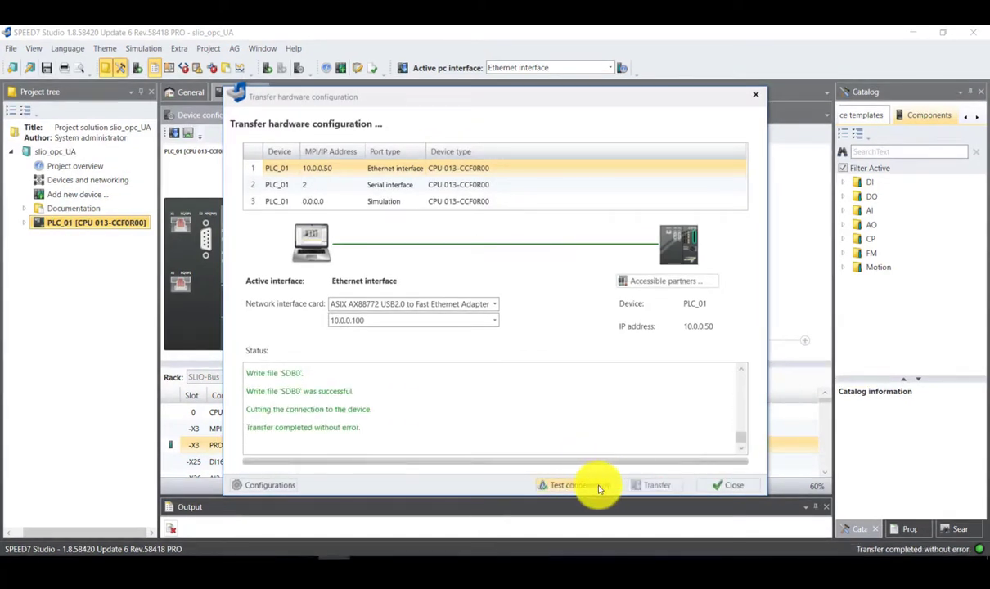
{"action": "left_click", "coordinate": [730, 485]}
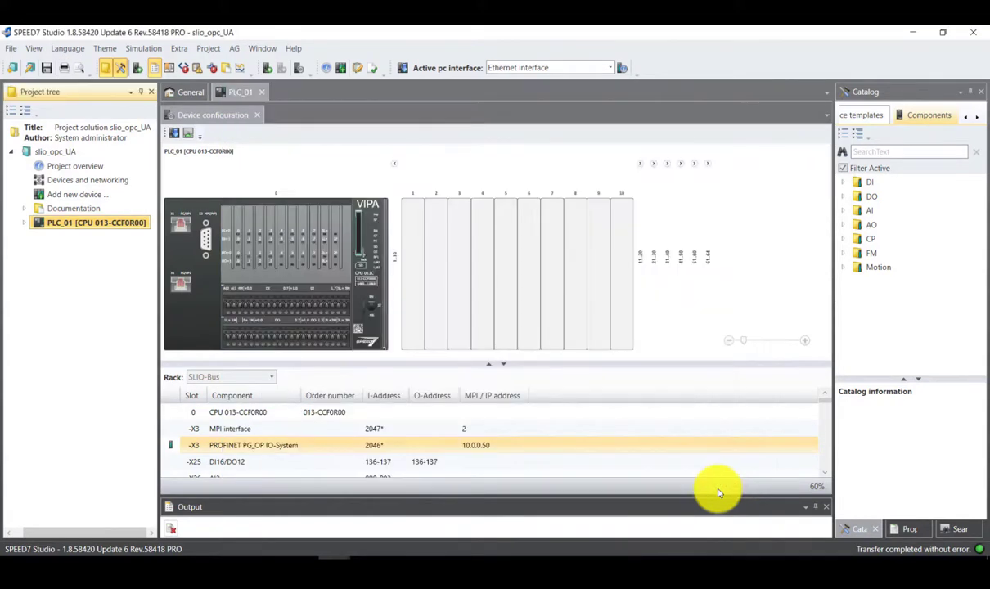
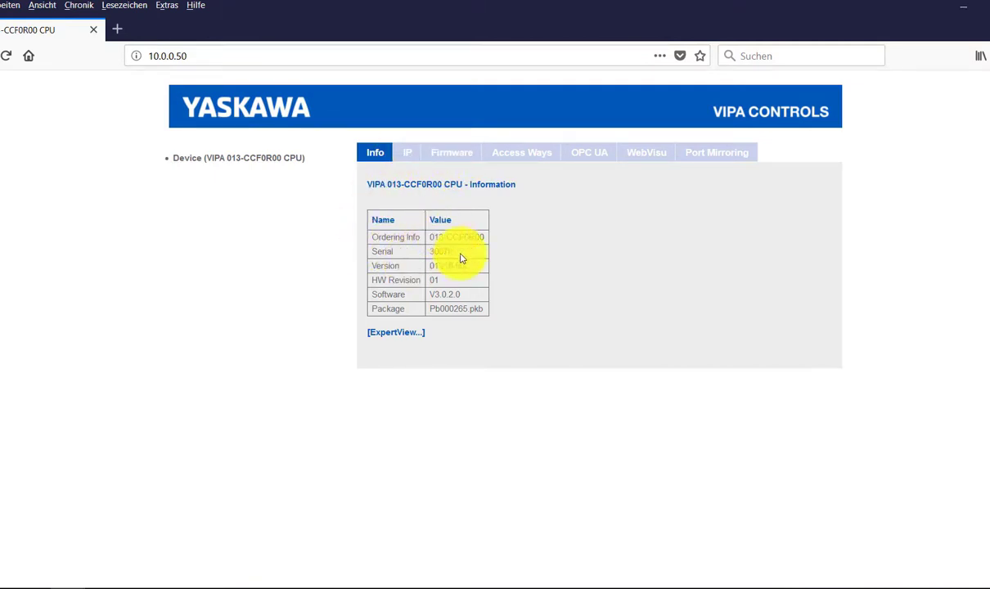
In the browser, examine the CPU's expert view information at 10.0.0.50 and open its OPC UA page
{"action": "left_click", "coordinate": [397, 334]}
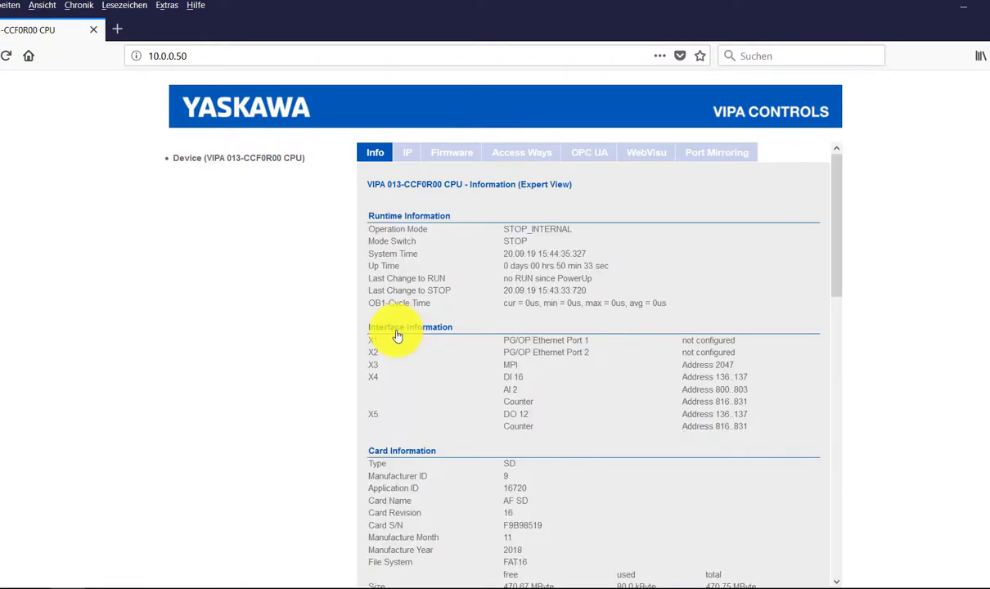
{"action": "scroll", "coordinate": [417, 409], "scroll_direction": "down", "scroll_amount": 3}
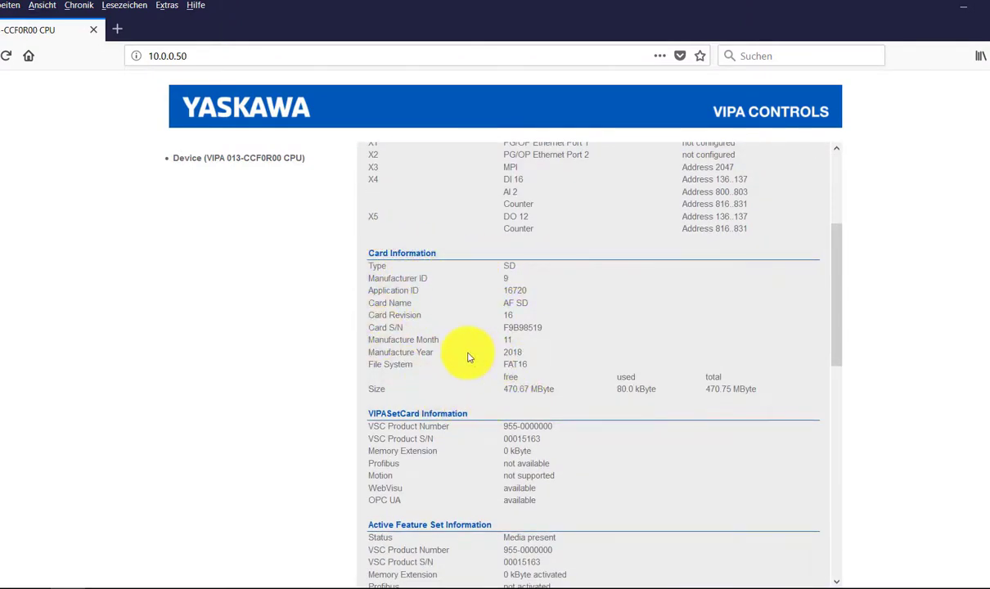
{"action": "scroll", "coordinate": [469, 358], "scroll_direction": "up", "scroll_amount": 3}
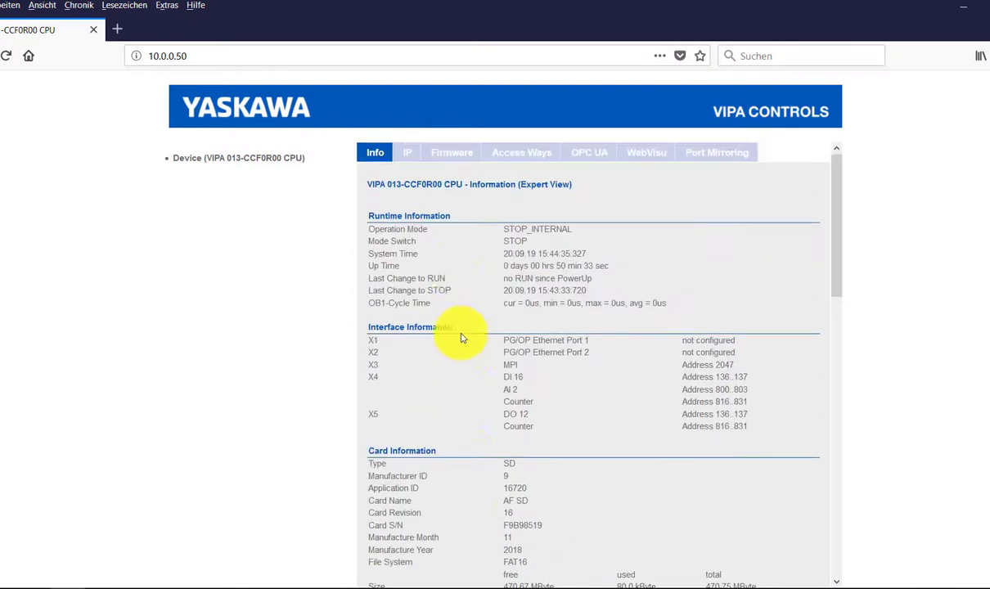
{"action": "left_click", "coordinate": [582, 158]}
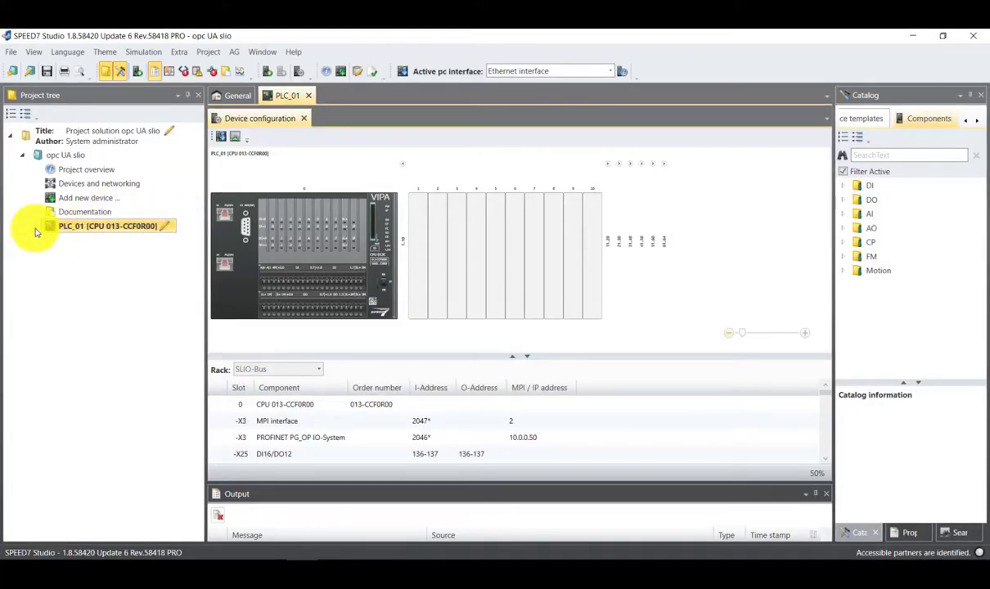
Add an OPC UA server in the server configuration of PLC_01's device properties in the SPEED7 Studio project opc UA slio
{"action": "left_click", "coordinate": [35, 229]}
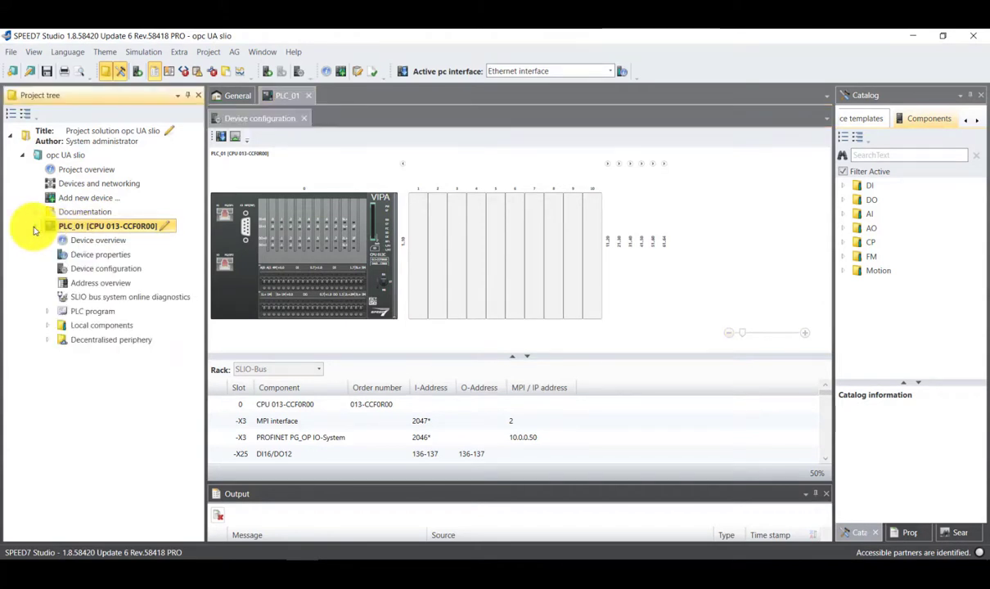
{"action": "double_click", "coordinate": [117, 259]}
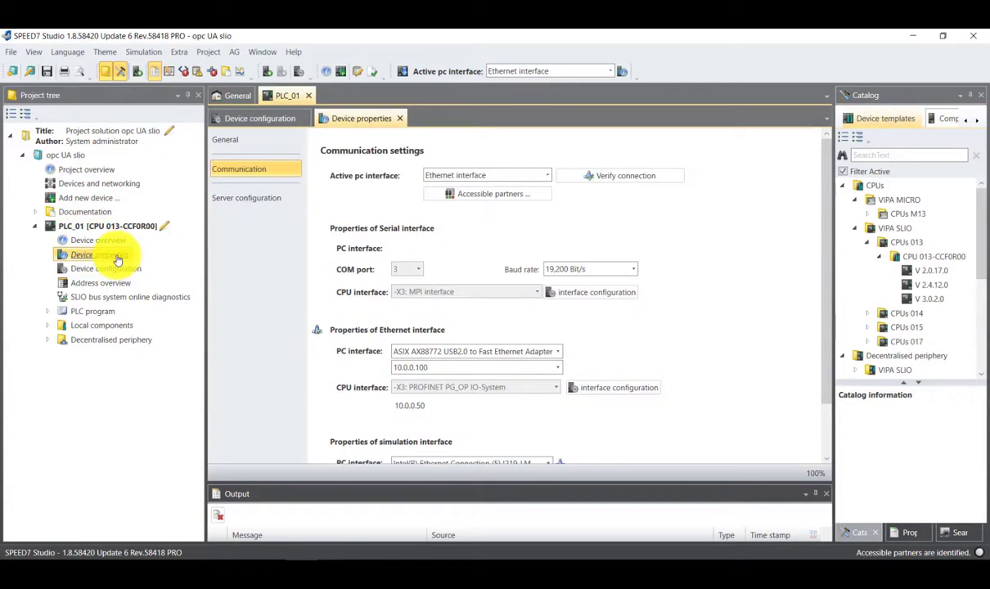
{"action": "left_click", "coordinate": [251, 204]}
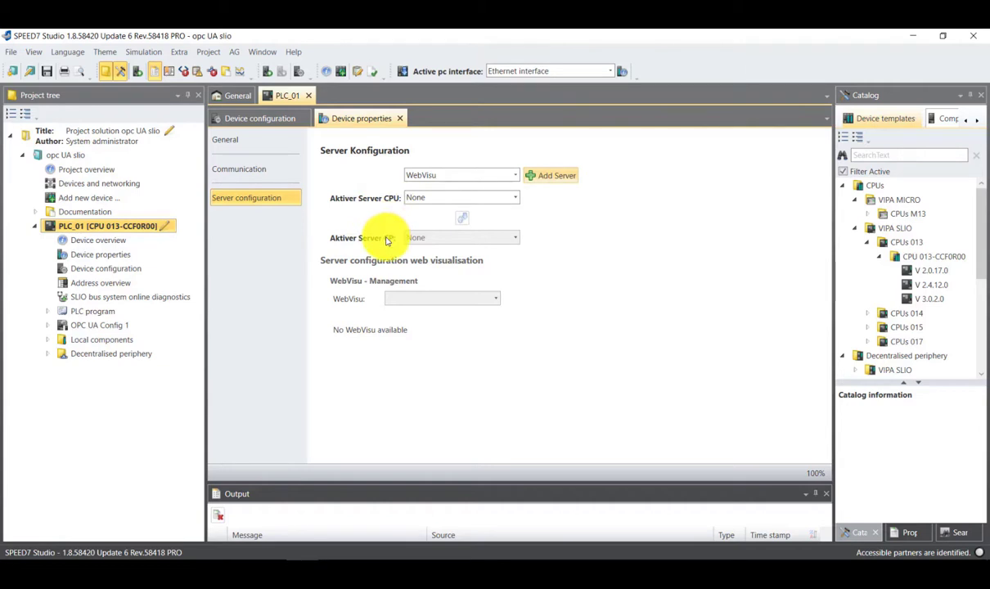
Set OPC UA Config 1 as the active server of the CPU, and save and compile the project
{"action": "left_click", "coordinate": [418, 204]}
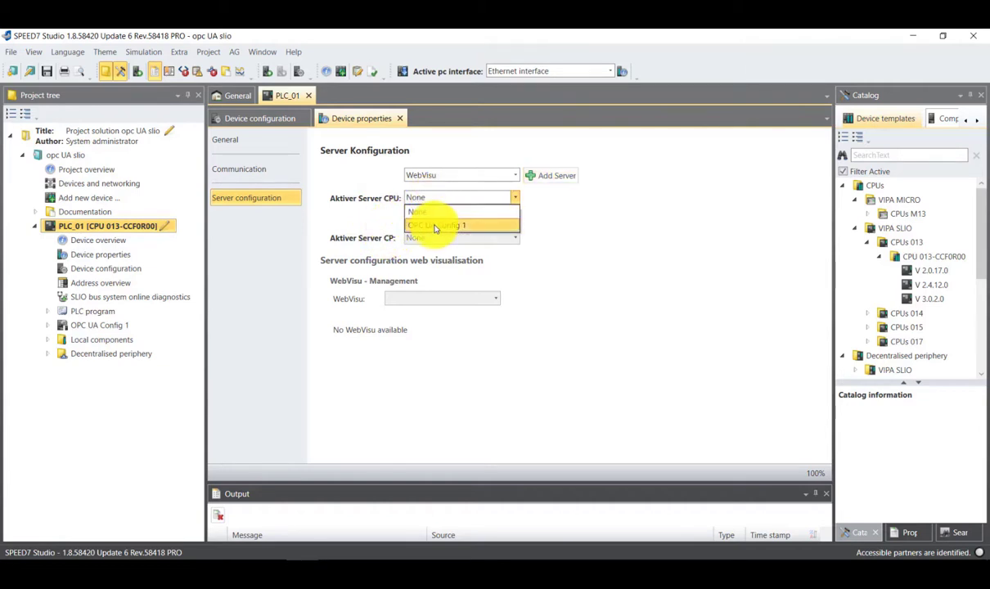
{"action": "left_click", "coordinate": [436, 222]}
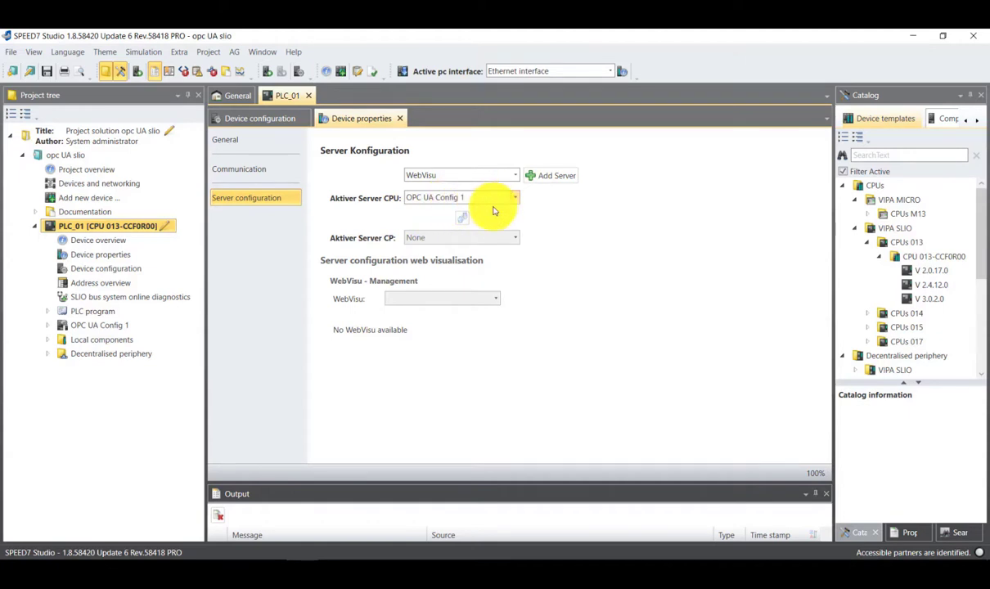
{"action": "left_click", "coordinate": [46, 71]}
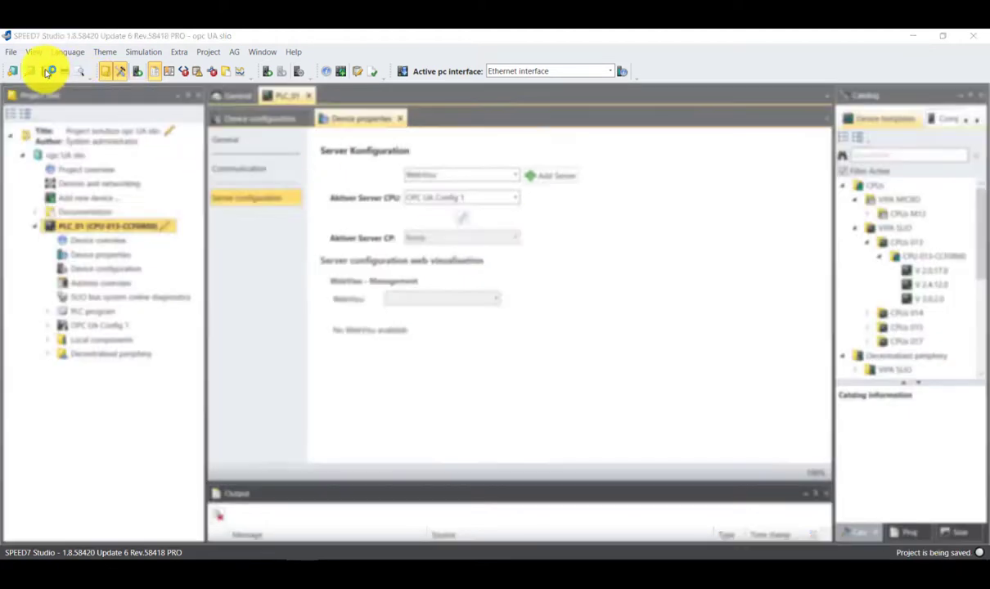
{"action": "left_click", "coordinate": [370, 78]}
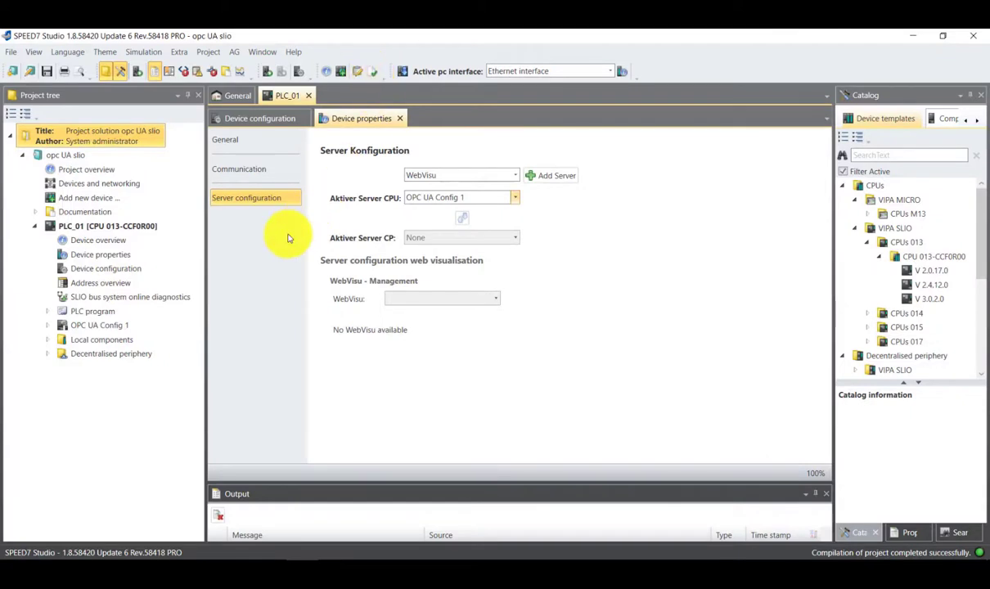
Activate user/password login in the connection settings of the OPC UA Config 1 server, with endpoint port 4840
{"action": "left_click_drag", "start_coordinate": [99, 326], "coordinate": [59, 332]}
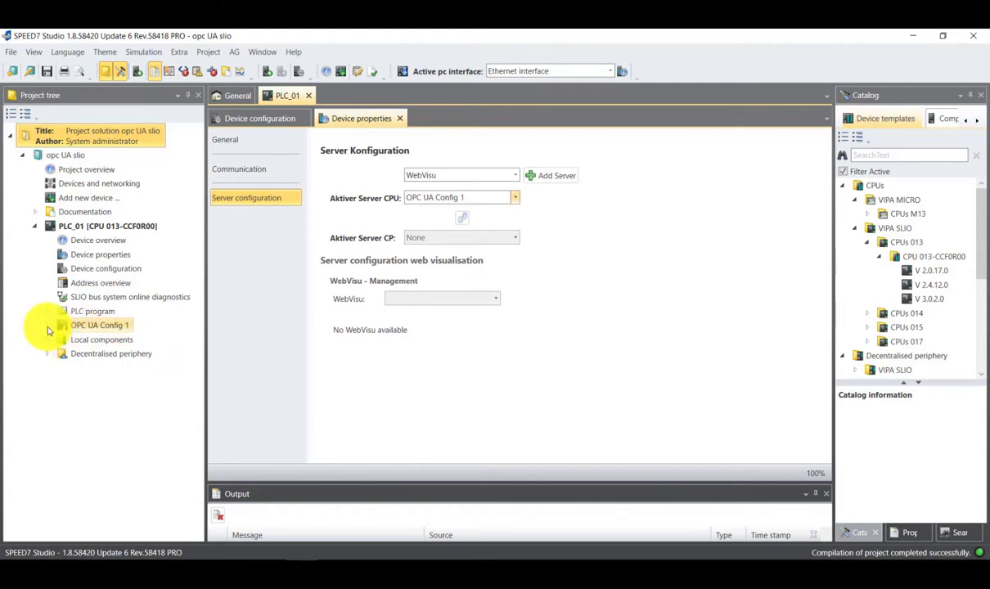
{"action": "left_click", "coordinate": [47, 326]}
{"action": "left_click_drag", "start_coordinate": [49, 327], "coordinate": [100, 326]}
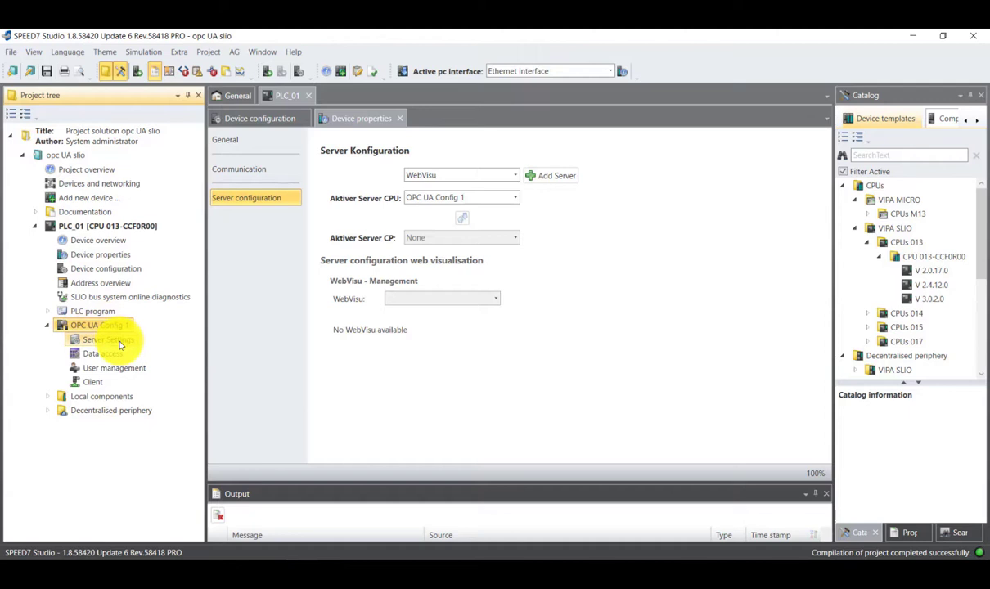
{"action": "left_click", "coordinate": [119, 344]}
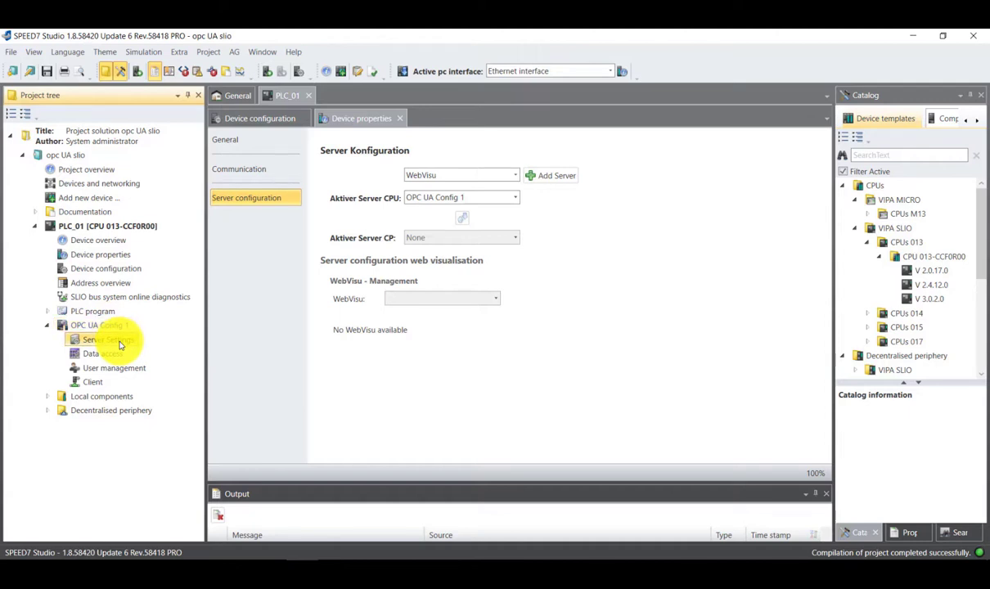
{"action": "double_click", "coordinate": [120, 343]}
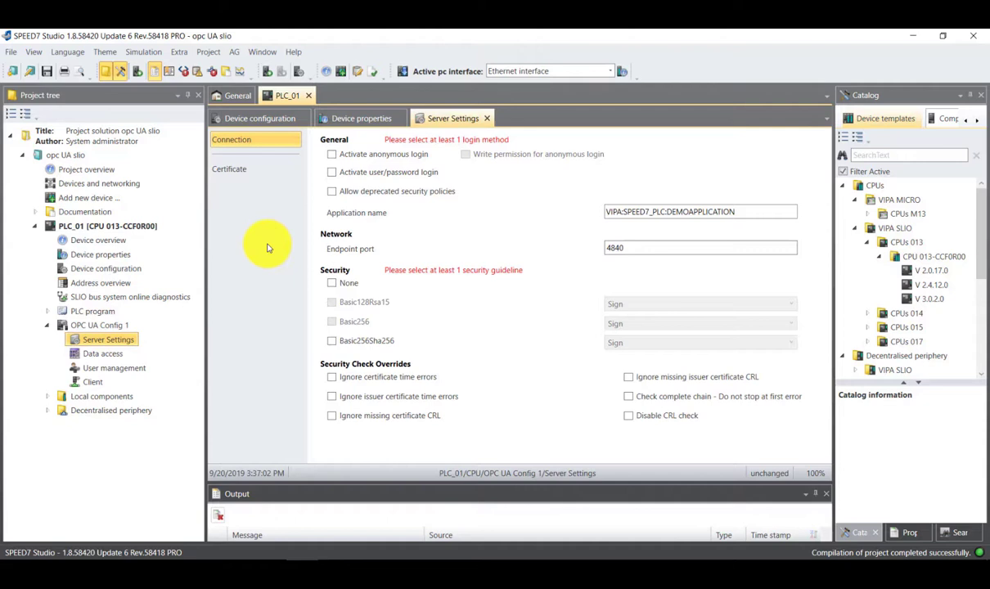
{"action": "left_click", "coordinate": [354, 175]}
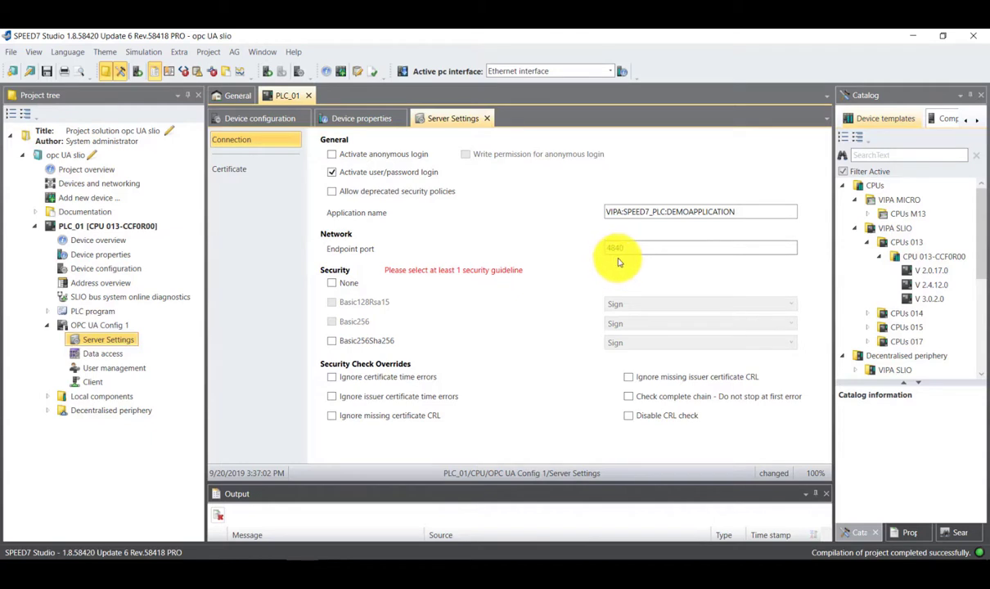
{"action": "type", "text": "4840"}
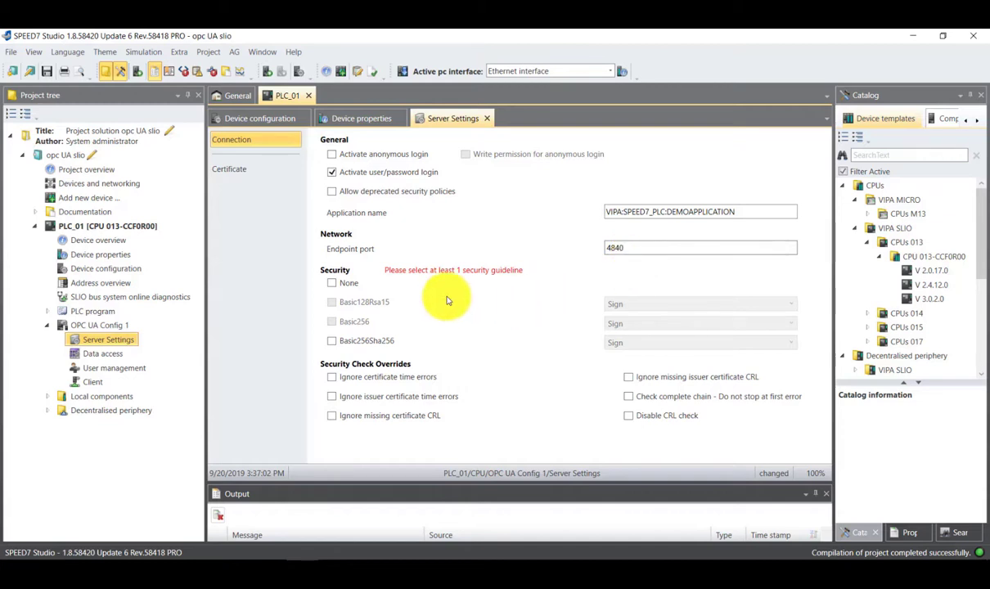
Enable the Basic256Sha256 security guideline for the OPC UA server with the SignAndEncrypt mode
{"action": "left_click", "coordinate": [337, 342]}
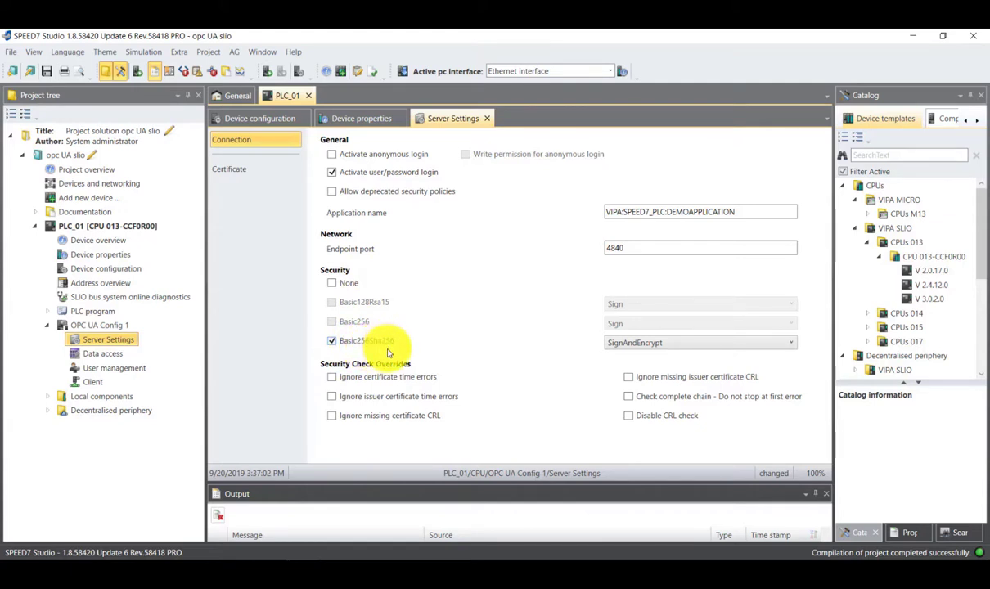
{"action": "left_click", "coordinate": [689, 344]}
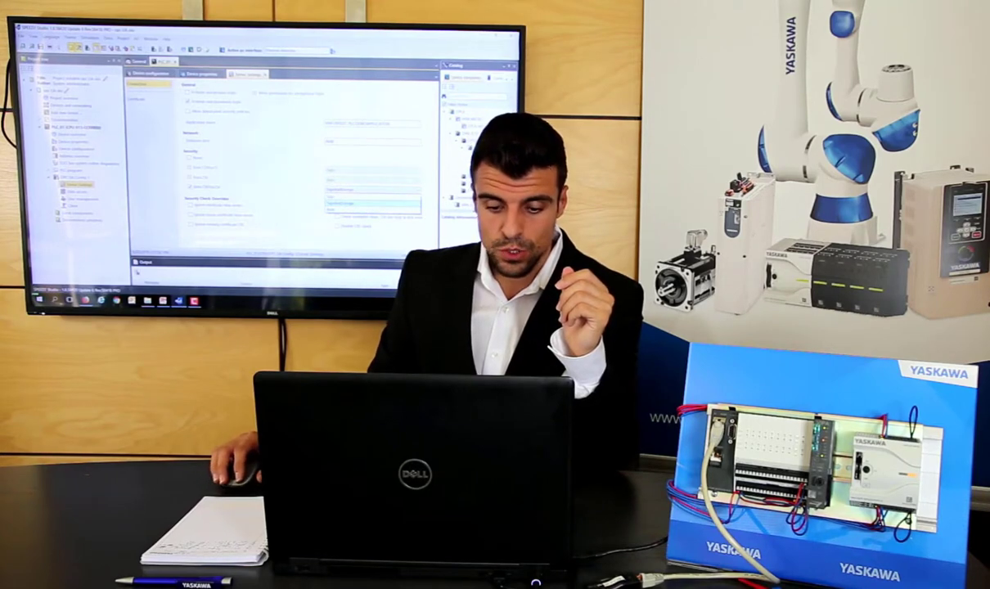
{"action": "left_click", "coordinate": [360, 202]}
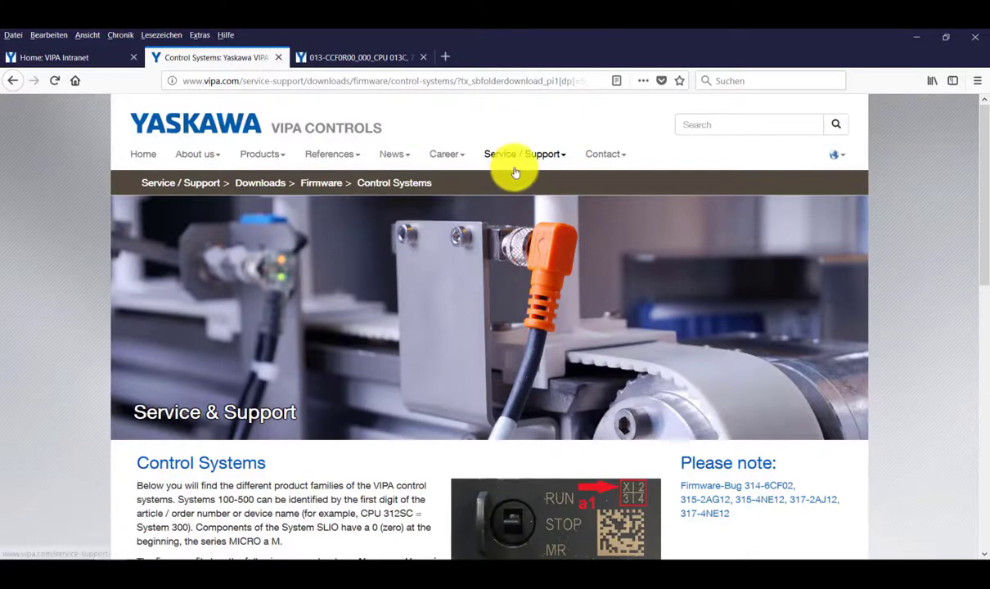
Open the SLIO CPU 013-CCF0R00 manual from the VIPA website, read the OPC UA security policies on page 191, and return to SPEED7 Studio
{"action": "mouse_move", "coordinate": [515, 172]}
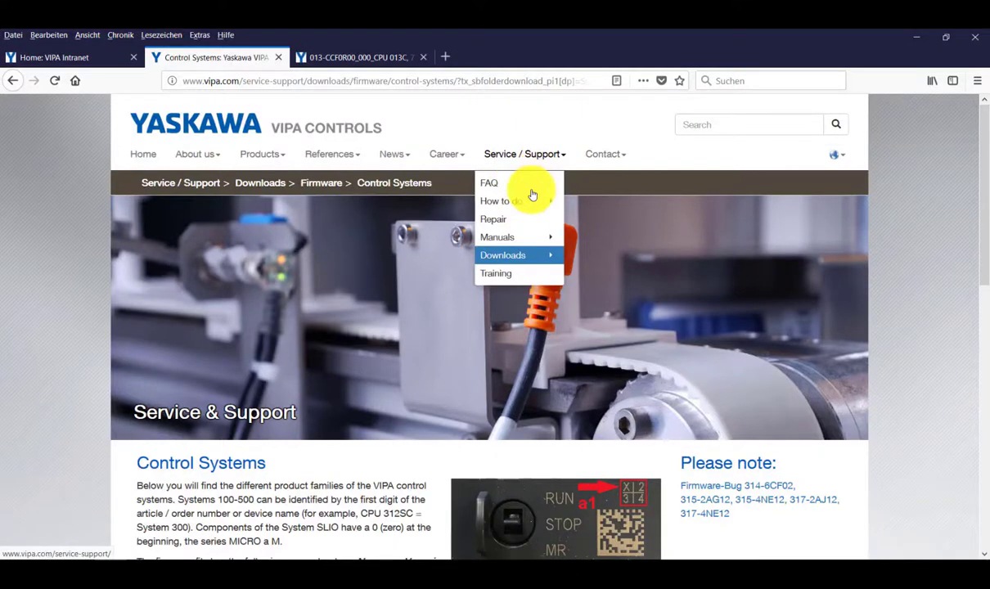
{"action": "mouse_move", "coordinate": [524, 257]}
{"action": "mouse_move", "coordinate": [501, 237]}
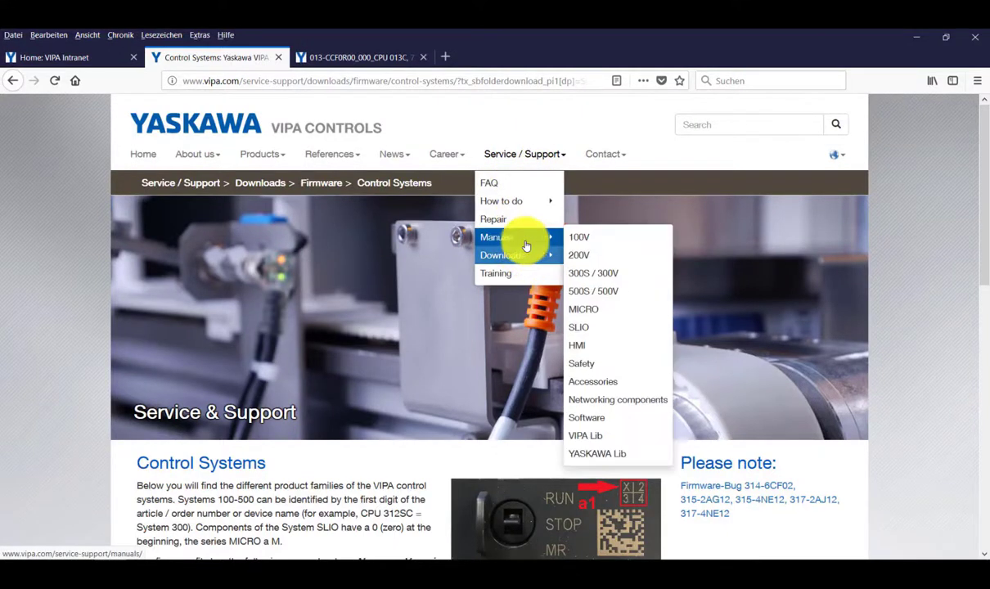
{"action": "left_click", "coordinate": [613, 332]}
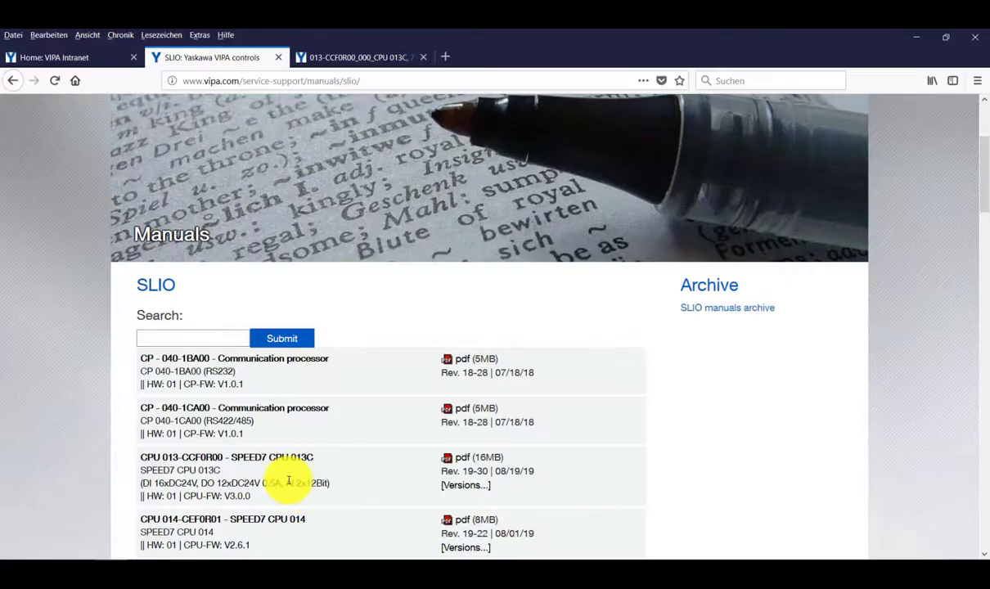
{"action": "left_click", "coordinate": [447, 460]}
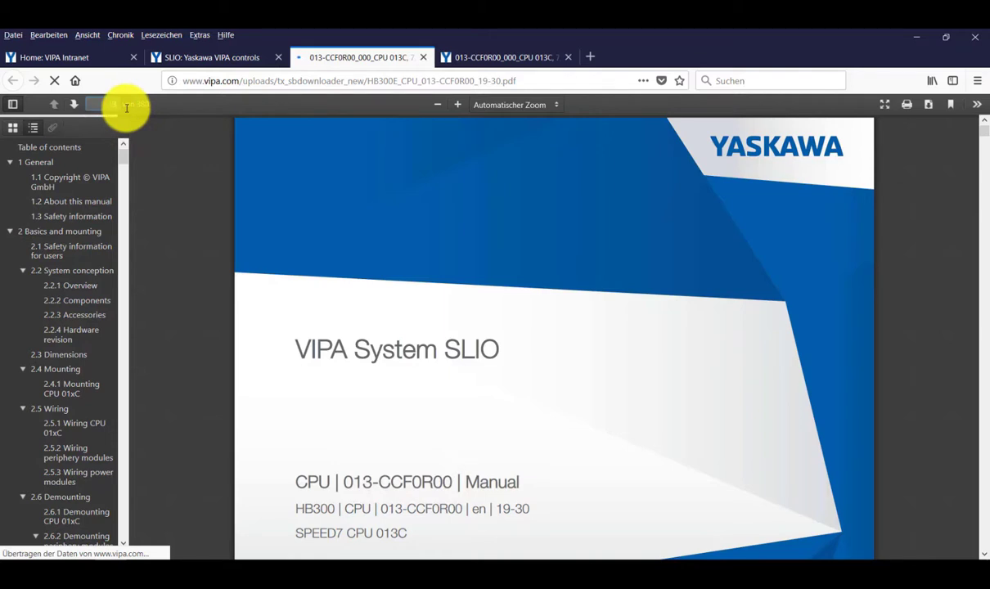
{"action": "key", "text": "Return"}
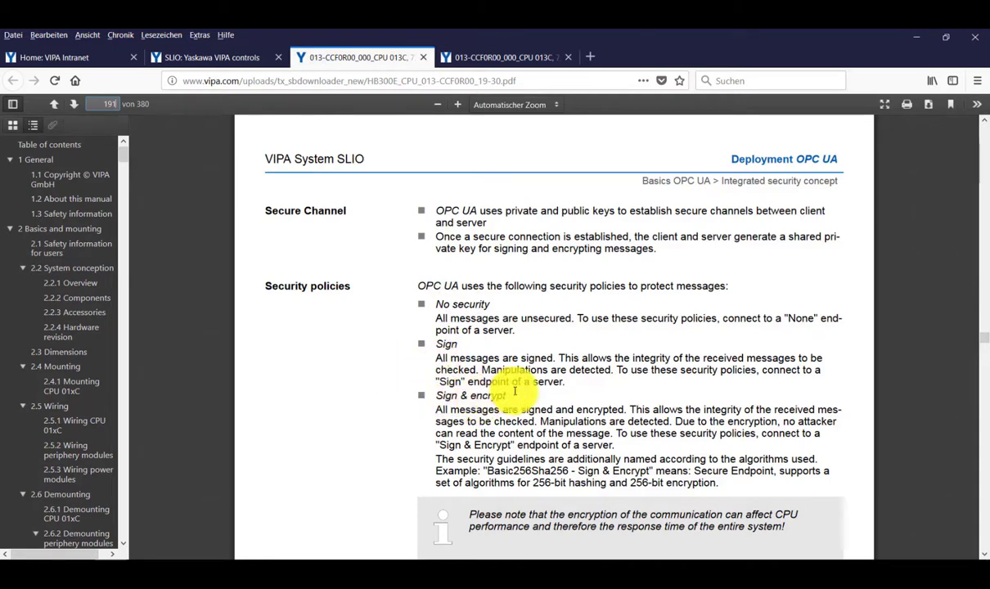
{"action": "left_click", "coordinate": [922, 45]}
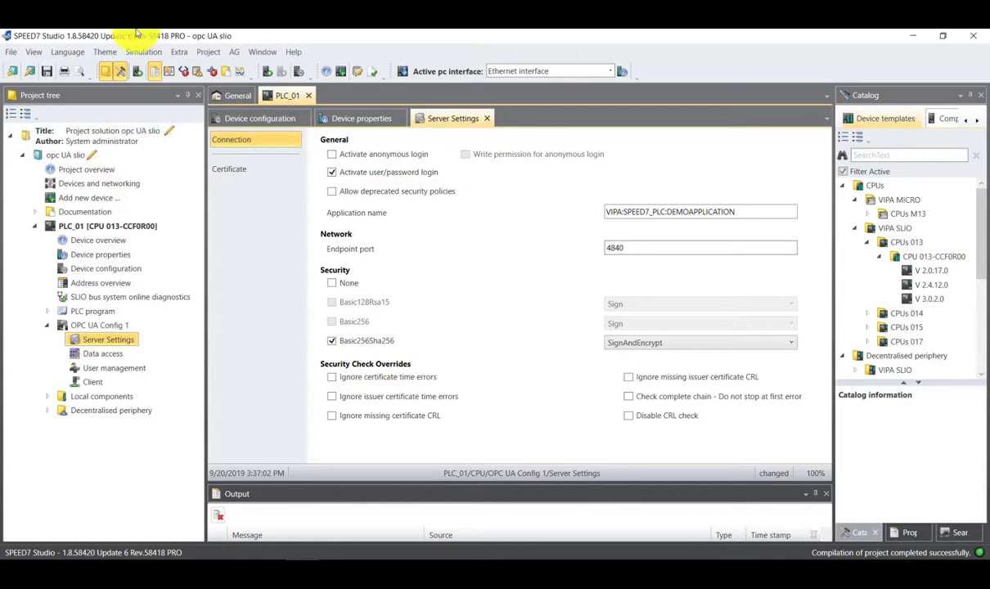
Save the project and start a new server certificate with common name Yaskawa, organization channel Partner DMC and country DE
{"action": "left_click", "coordinate": [47, 72]}
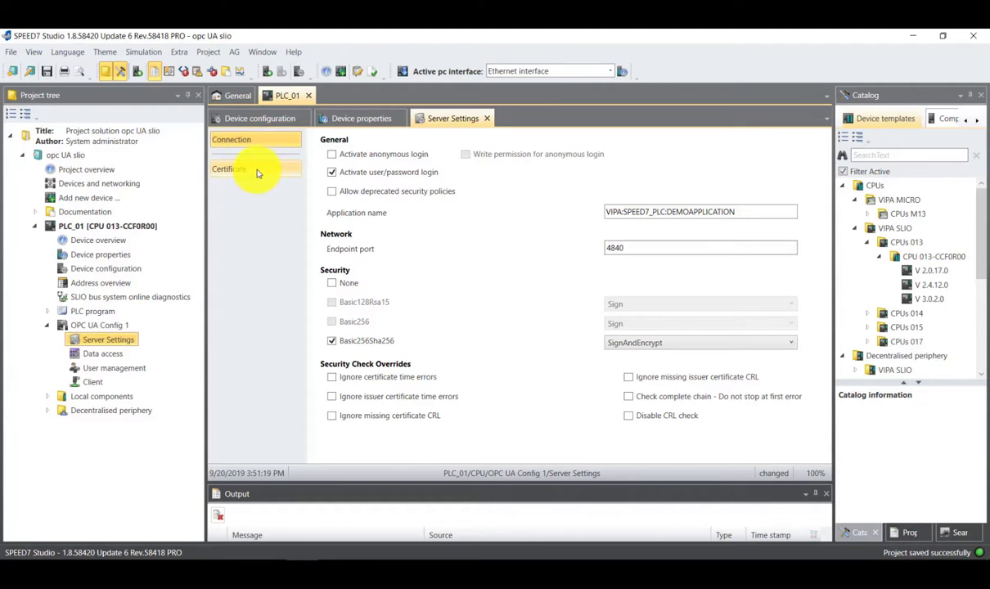
{"action": "left_click", "coordinate": [256, 171]}
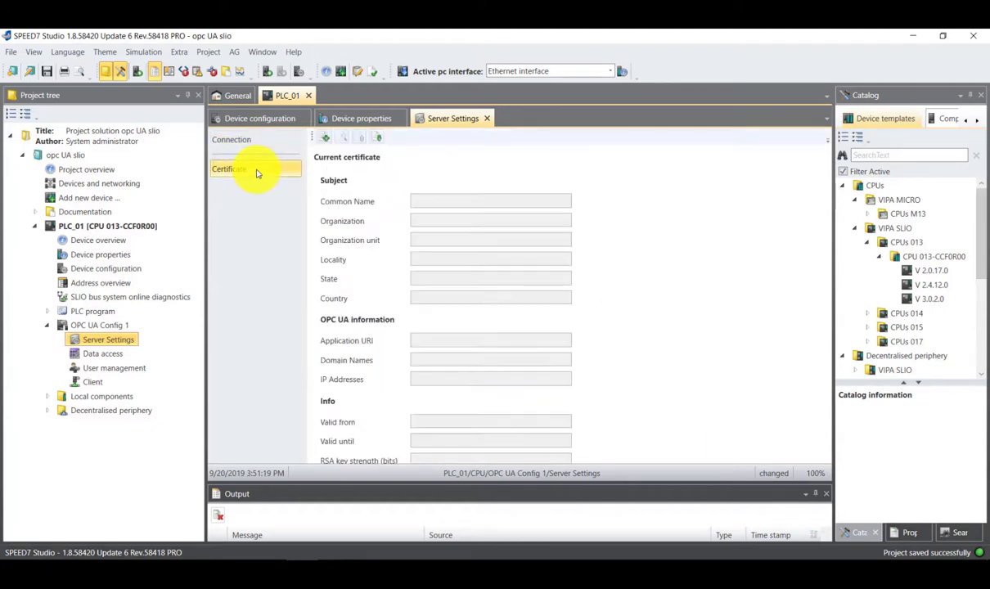
{"action": "left_click", "coordinate": [325, 140]}
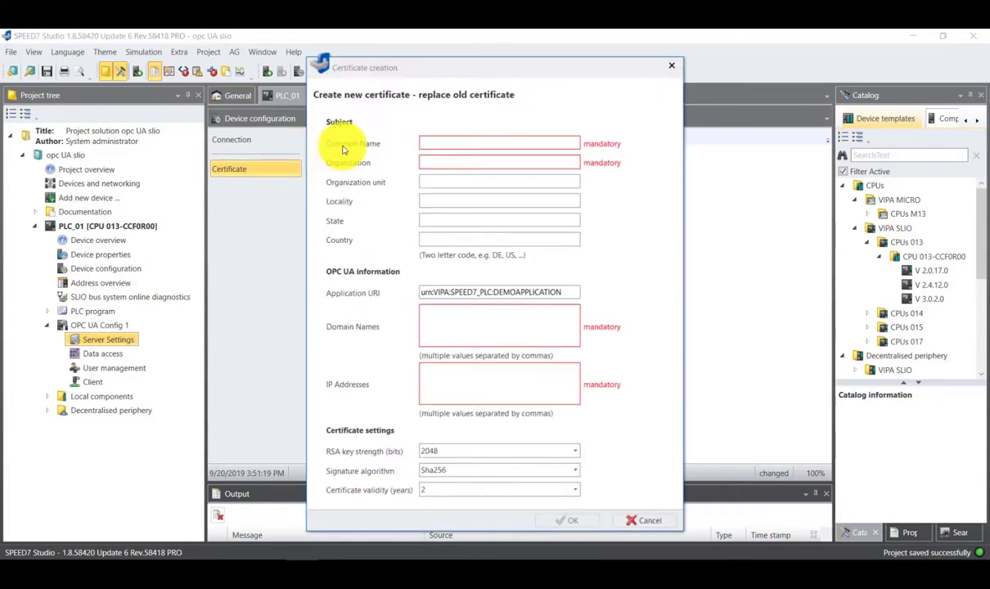
{"action": "left_click", "coordinate": [437, 139]}
{"action": "type", "text": "Va"}
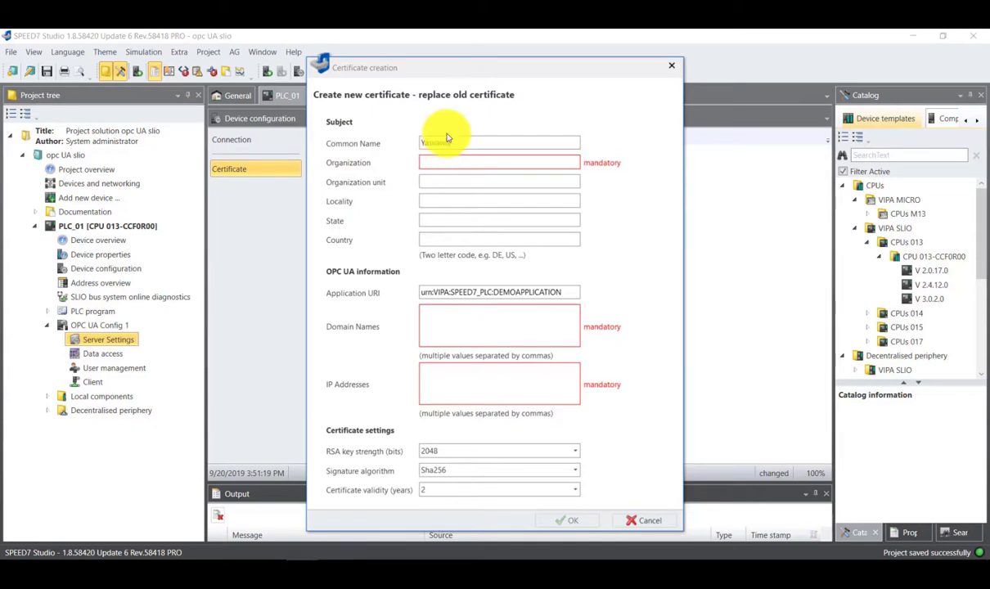
{"action": "left_click", "coordinate": [469, 163]}
{"action": "type", "text": "channel Partner DMC"}
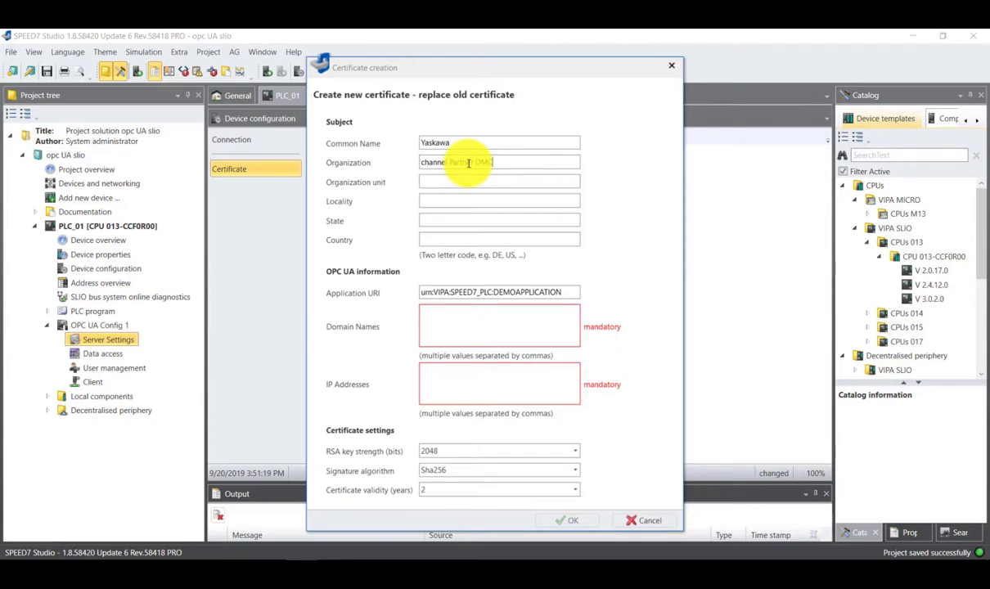
{"action": "key", "text": "Return"}
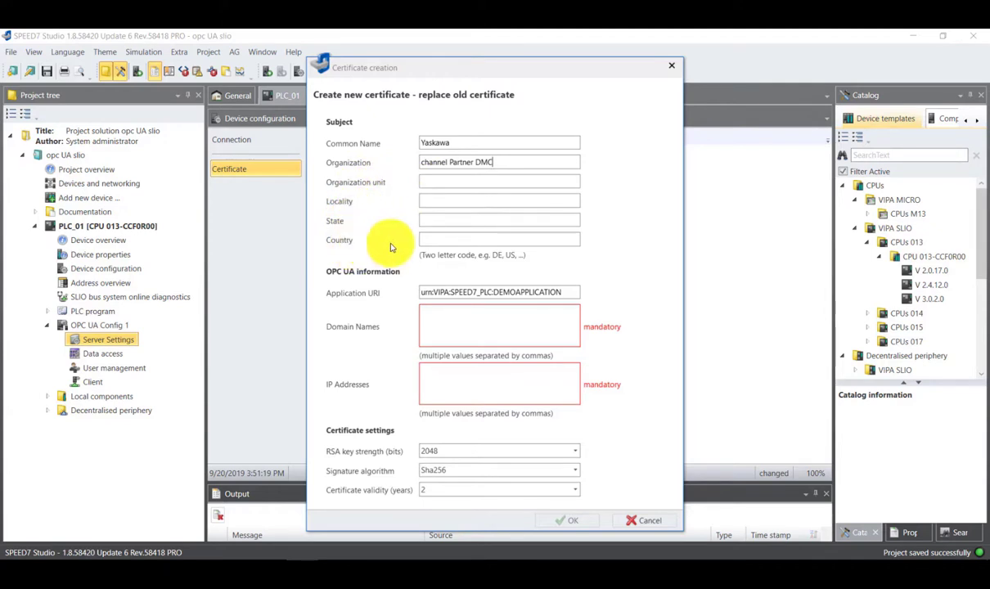
{"action": "left_click", "coordinate": [468, 240]}
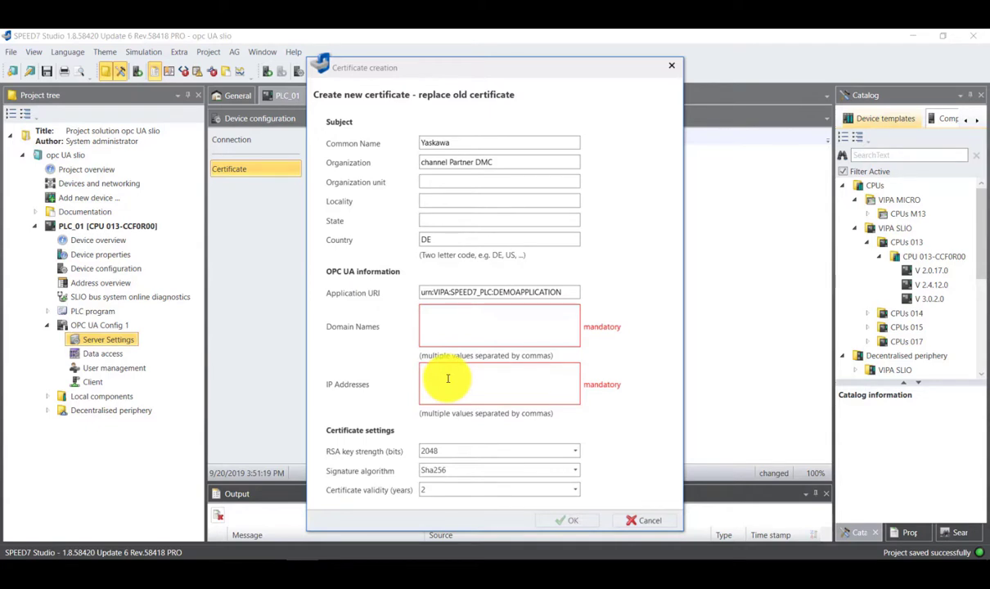
Create the certificate with IP address 10.0.0.50 and one year of validity, keeping the 2048-bit RSA key and Sha256 signature
{"action": "type", "text": "10.0."}
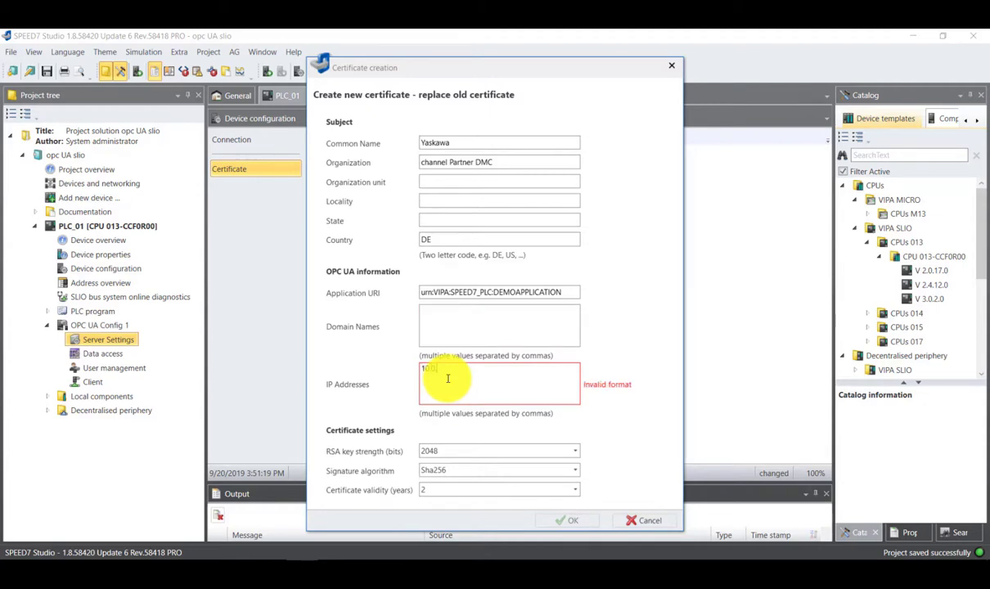
{"action": "type", "text": "0.50"}
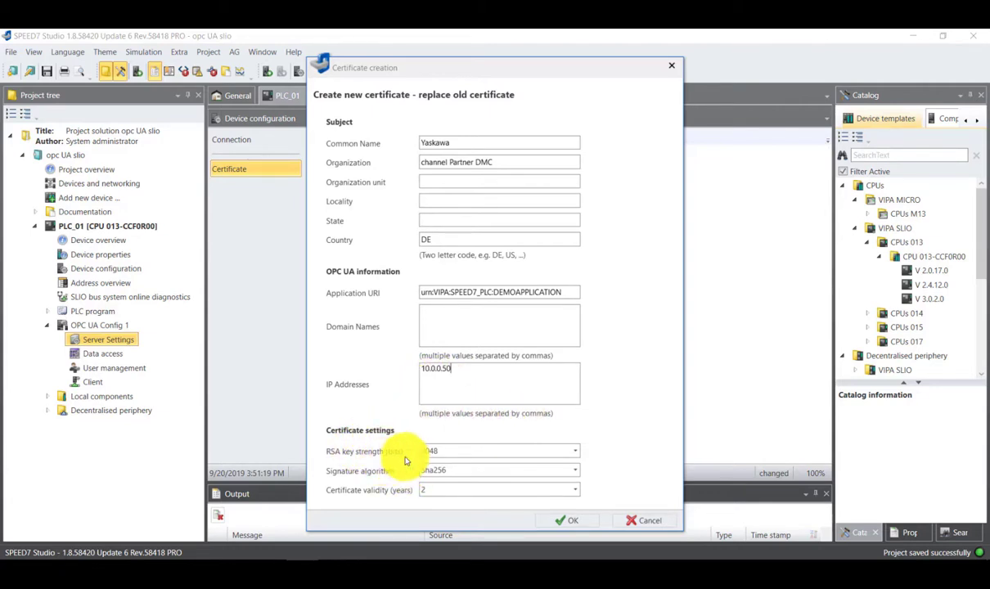
{"action": "left_click", "coordinate": [576, 490]}
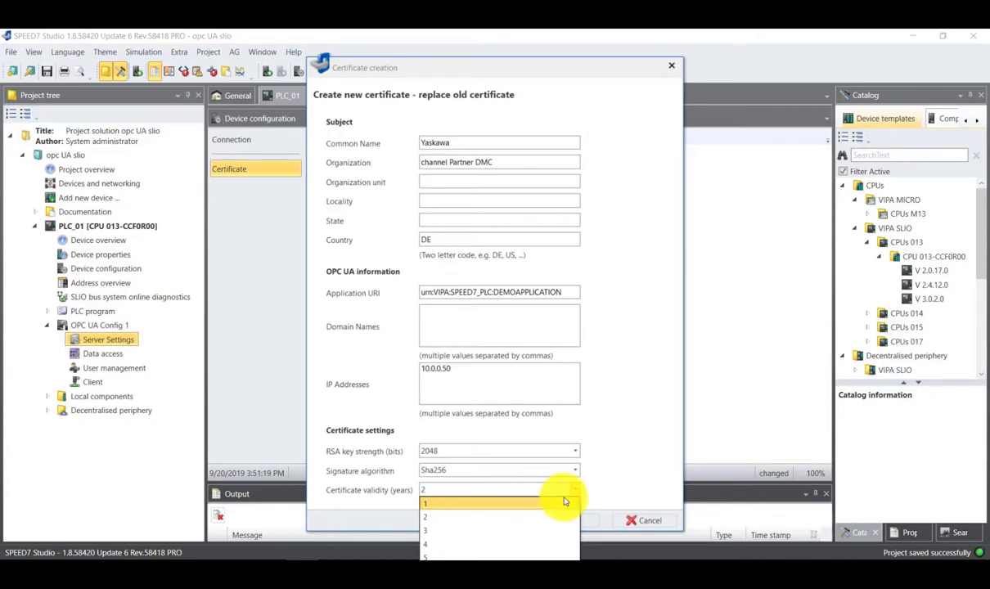
{"action": "left_click", "coordinate": [564, 502]}
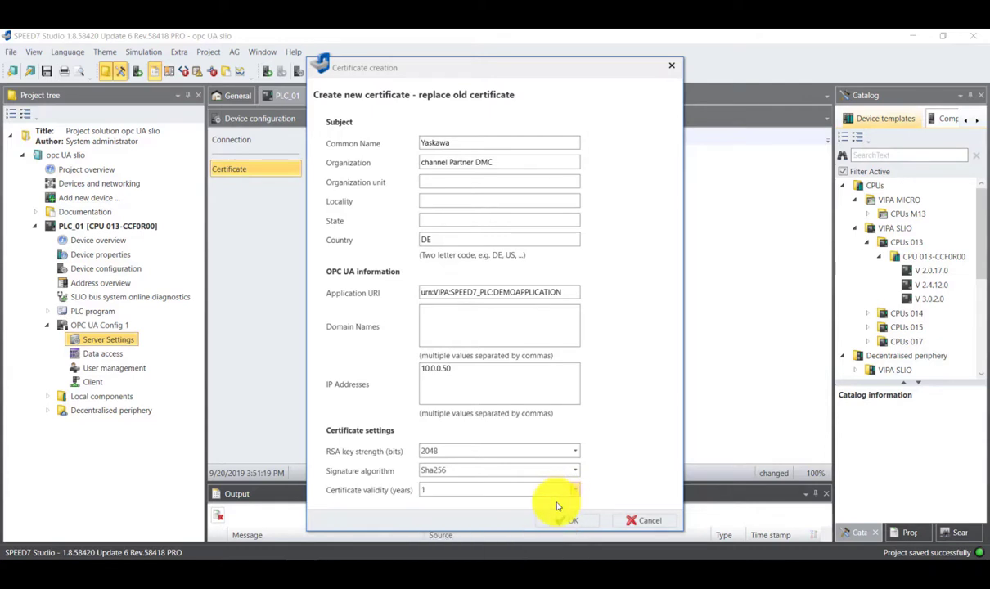
{"action": "left_click", "coordinate": [561, 472]}
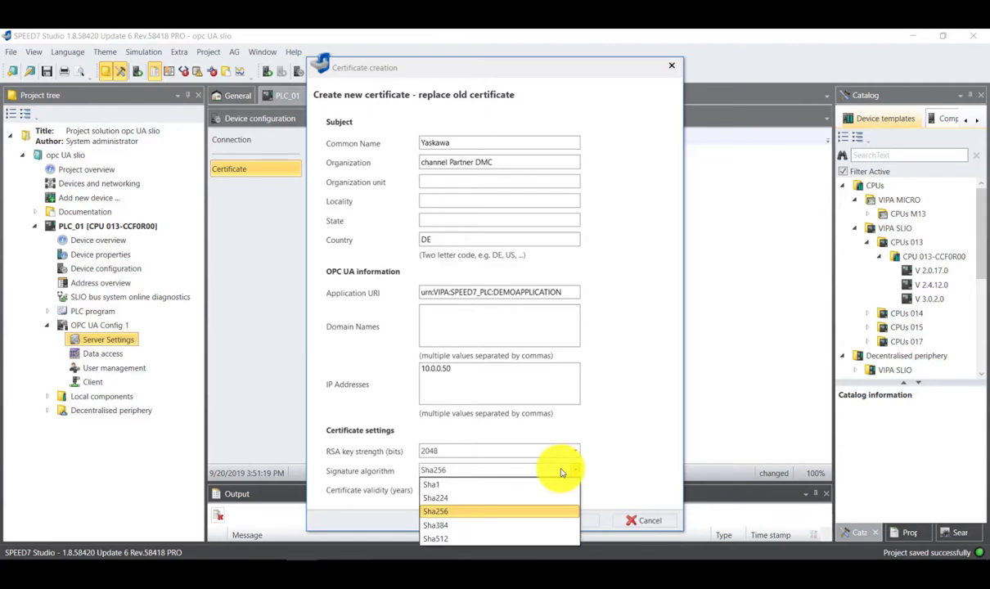
{"action": "left_click", "coordinate": [562, 472]}
{"action": "left_click", "coordinate": [563, 453]}
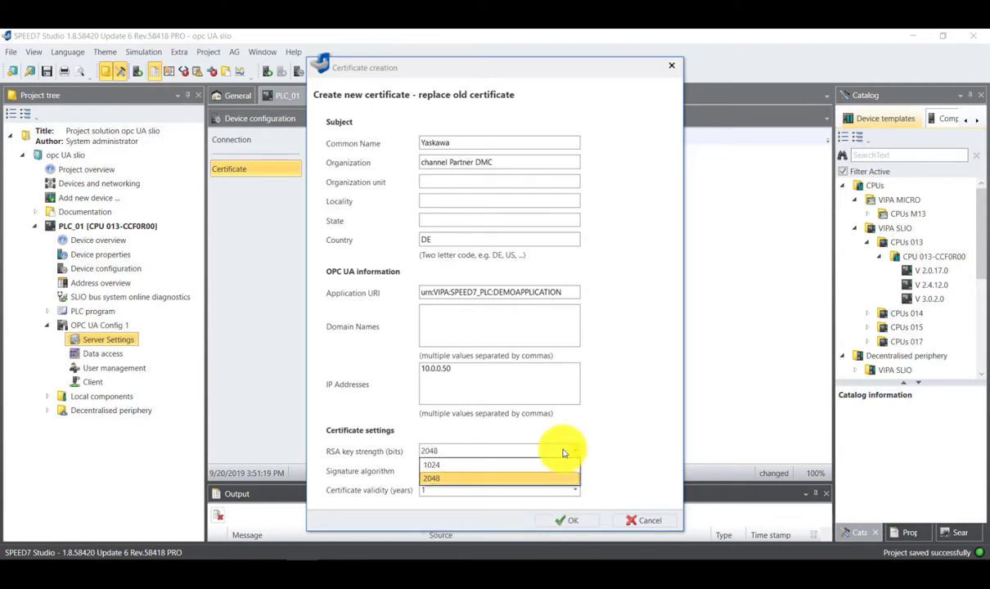
{"action": "left_click", "coordinate": [609, 453]}
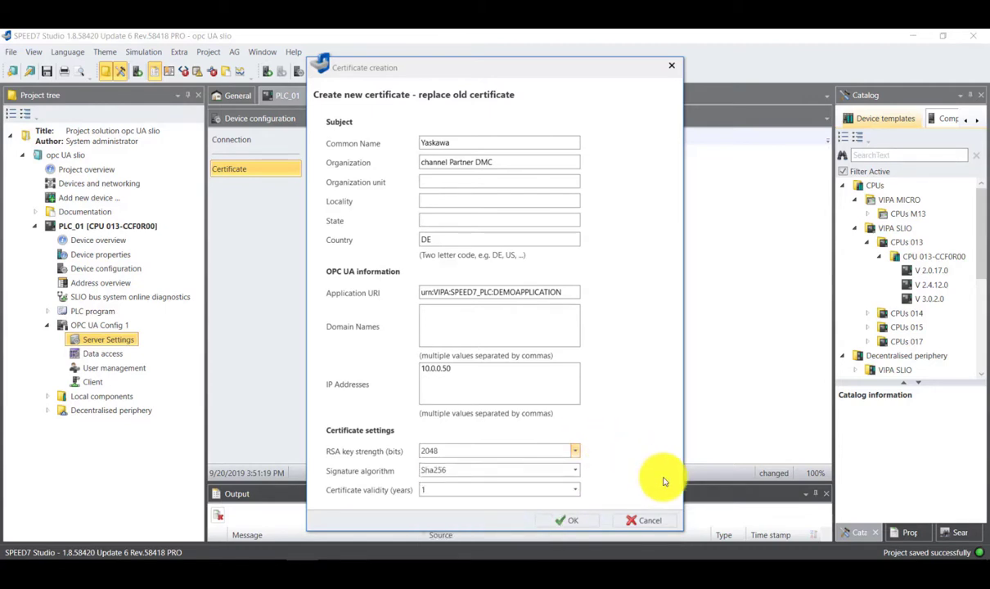
{"action": "left_click", "coordinate": [572, 521]}
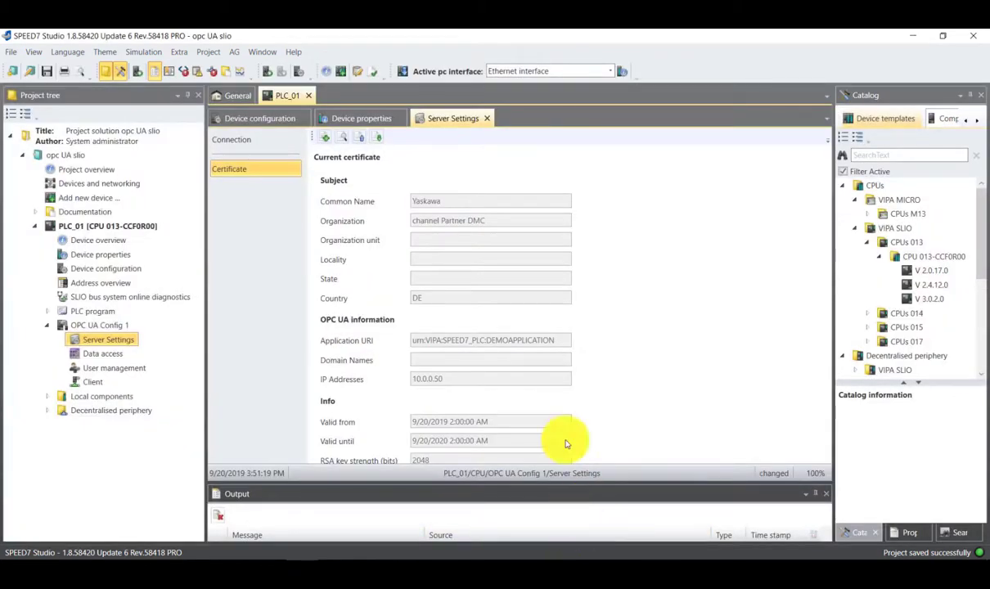
Inspect the detail fields of the new server certificate and save the project
{"action": "left_click", "coordinate": [344, 137]}
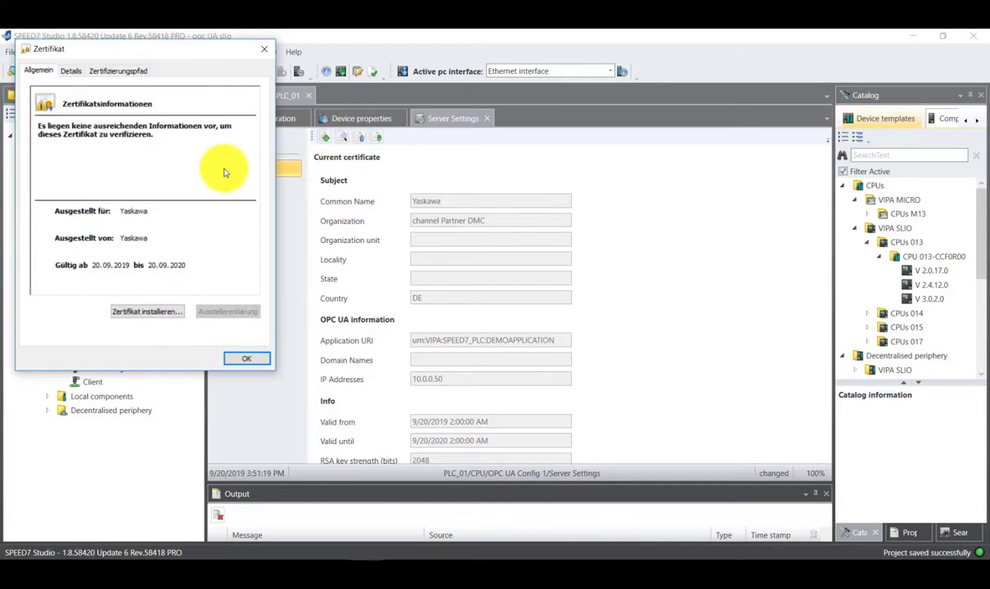
{"action": "left_click", "coordinate": [72, 71]}
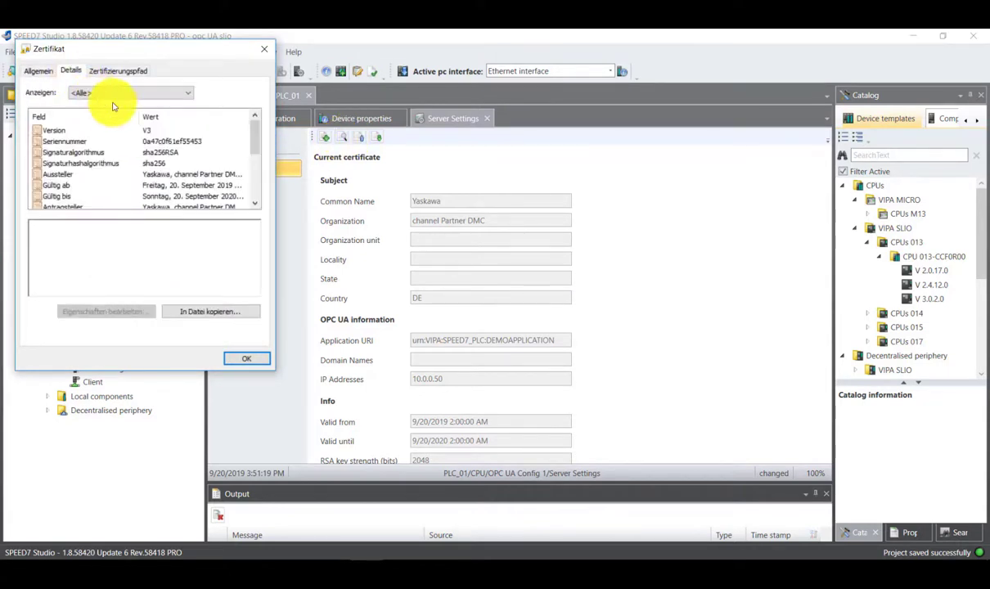
{"action": "scroll", "coordinate": [256, 146], "scroll_direction": "down", "scroll_amount": 1}
{"action": "left_click_drag", "start_coordinate": [256, 146], "coordinate": [257, 177]}
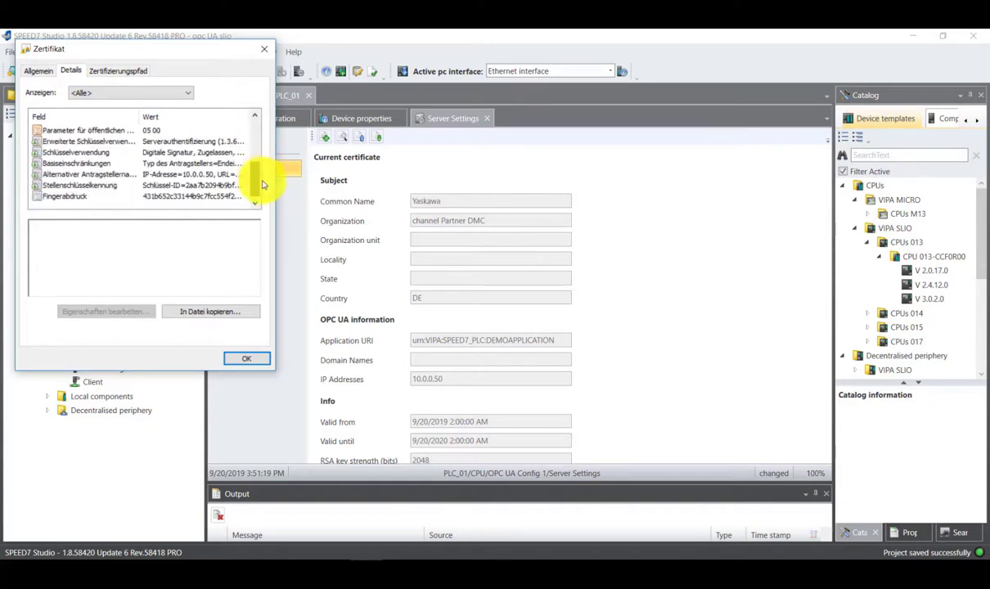
{"action": "left_click", "coordinate": [247, 360]}
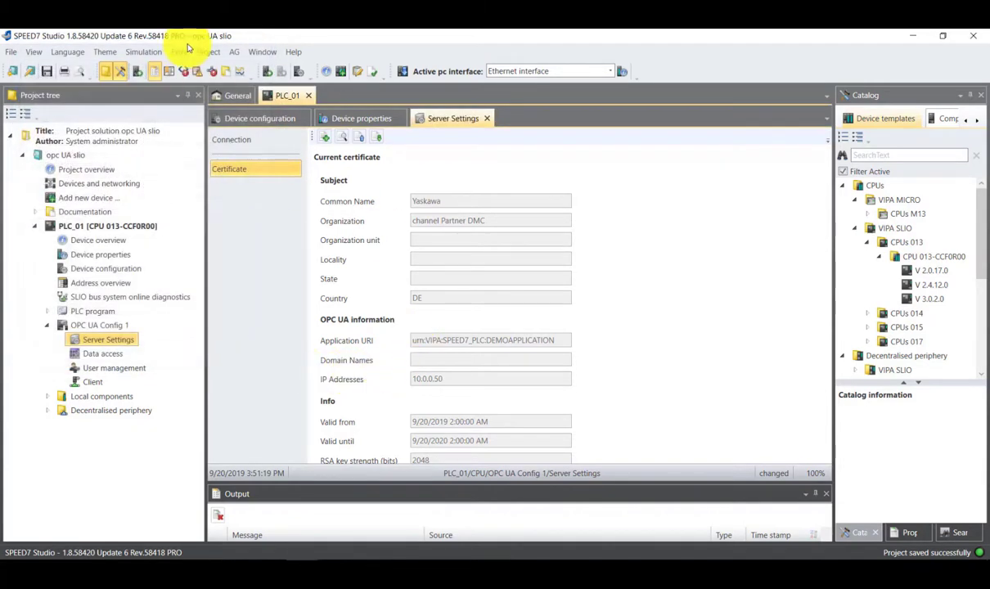
{"action": "left_click", "coordinate": [48, 71]}
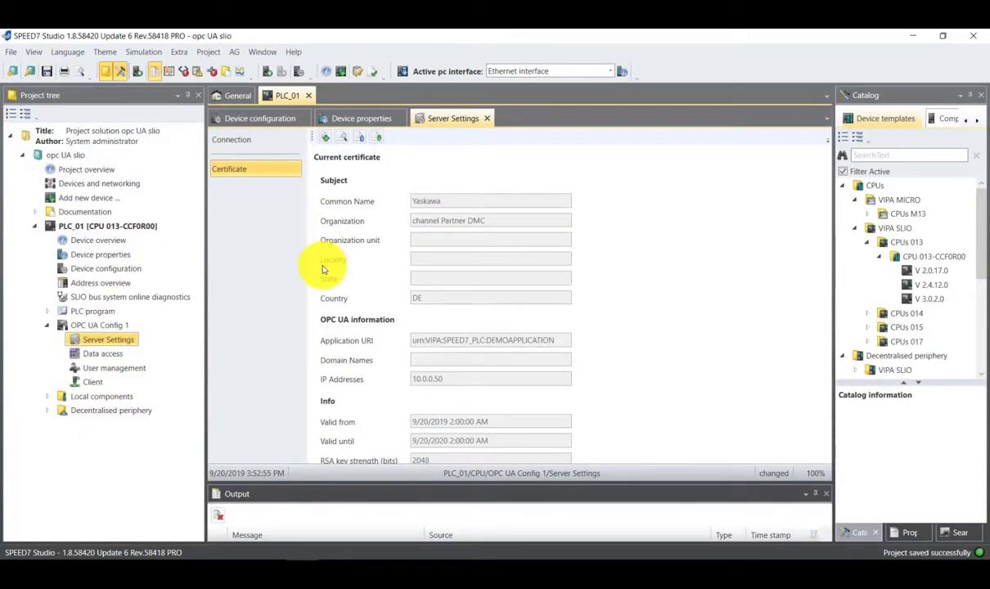
Add a user to OPC UA Config 1 with the user's name, the password and its repetition, and the Operator role
{"action": "double_click", "coordinate": [125, 372]}
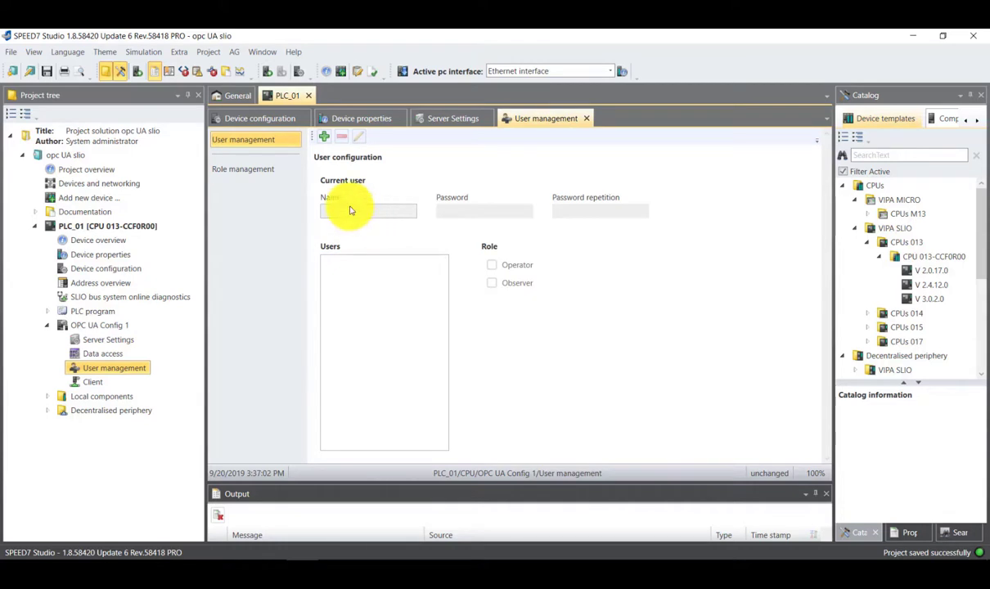
{"action": "left_click", "coordinate": [325, 139]}
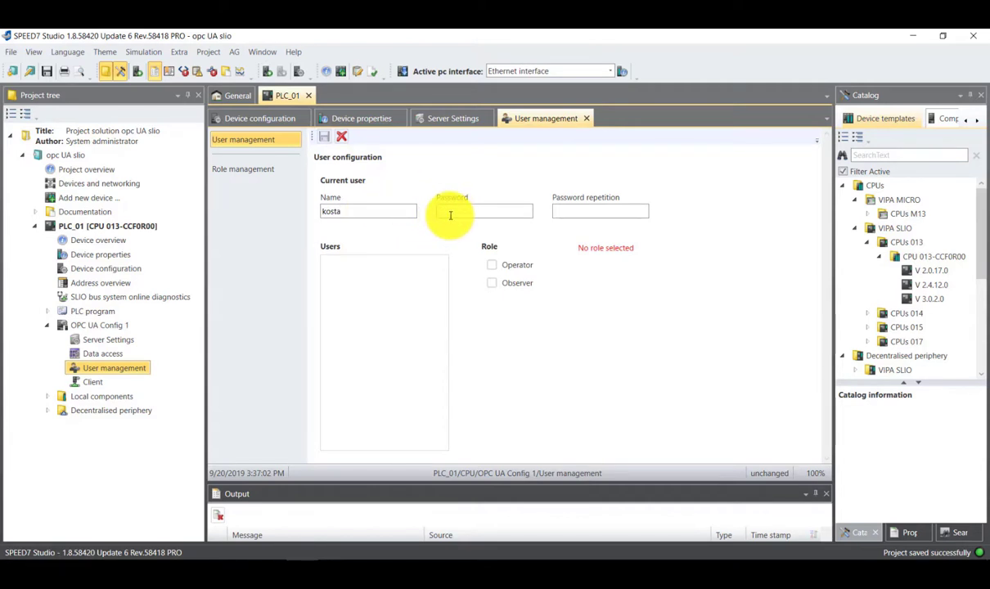
{"action": "type", "text": "•••"}
{"action": "left_click", "coordinate": [563, 213]}
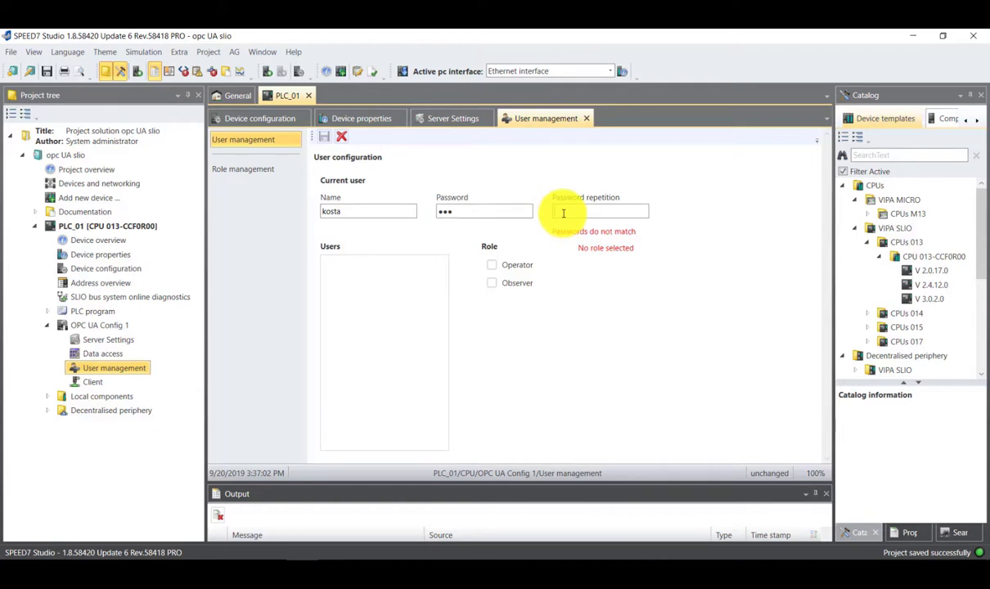
{"action": "type", "text": "•••"}
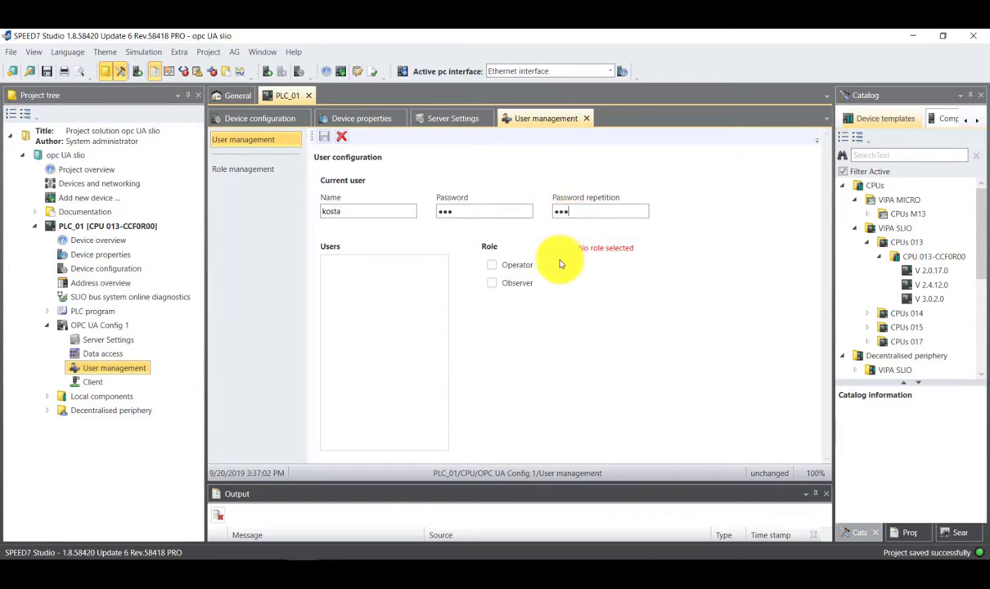
{"action": "left_click", "coordinate": [517, 266]}
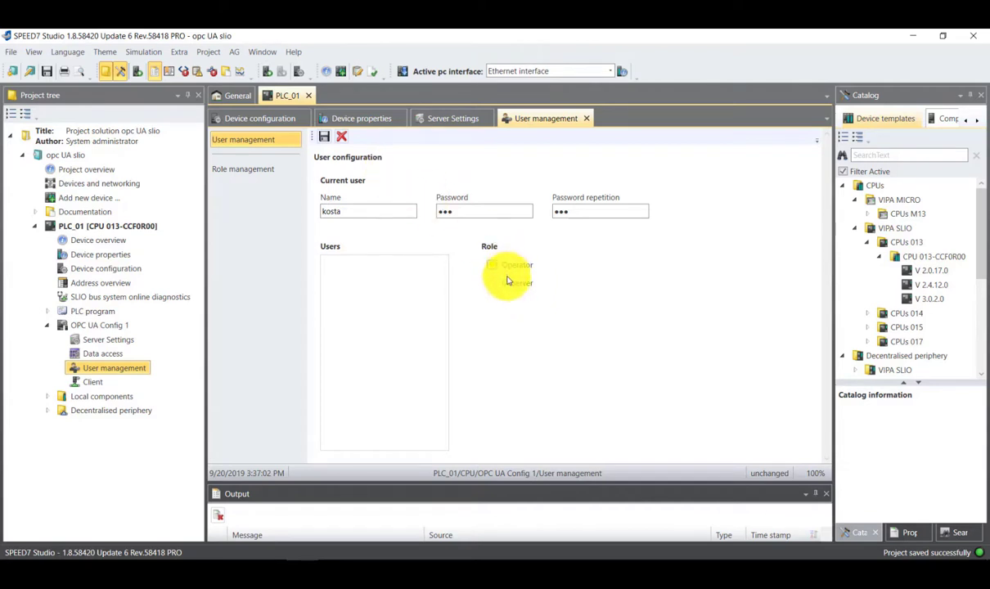
{"action": "left_click", "coordinate": [325, 137]}
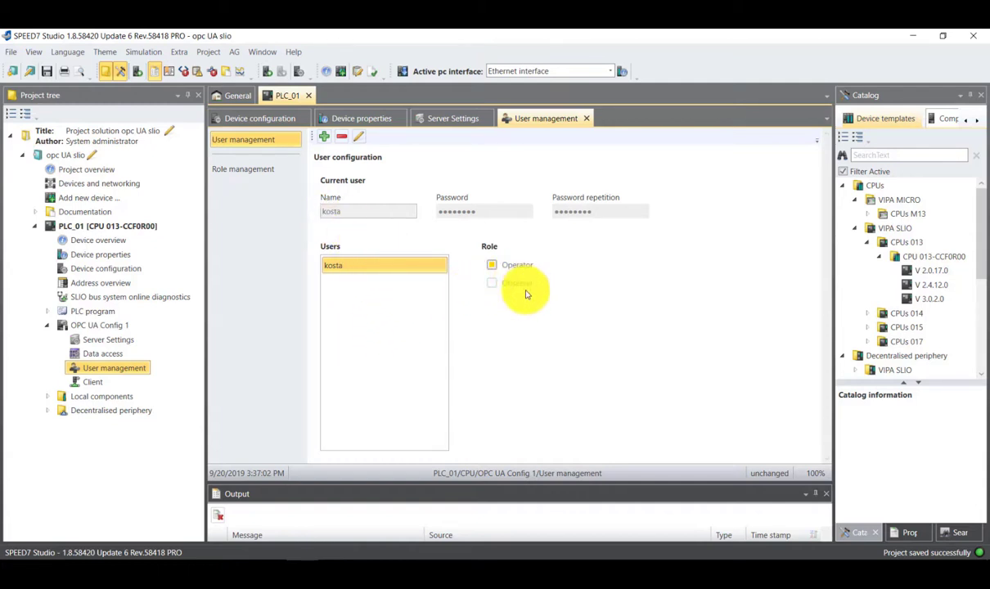
Review the read and write permissions of the Operator and Observer roles in the role management
{"action": "left_click", "coordinate": [269, 172]}
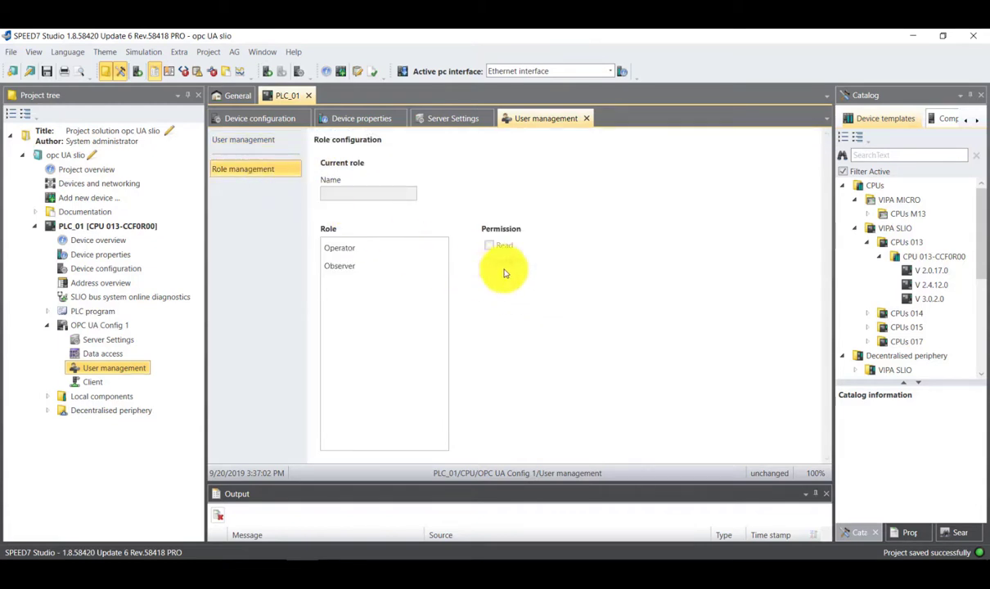
{"action": "left_click", "coordinate": [364, 250]}
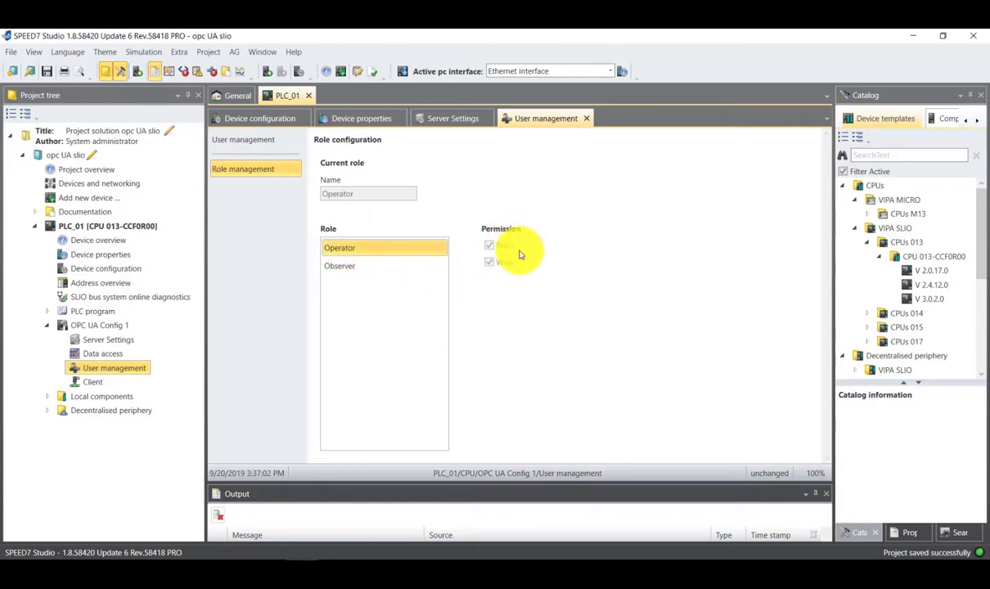
{"action": "left_click", "coordinate": [376, 266]}
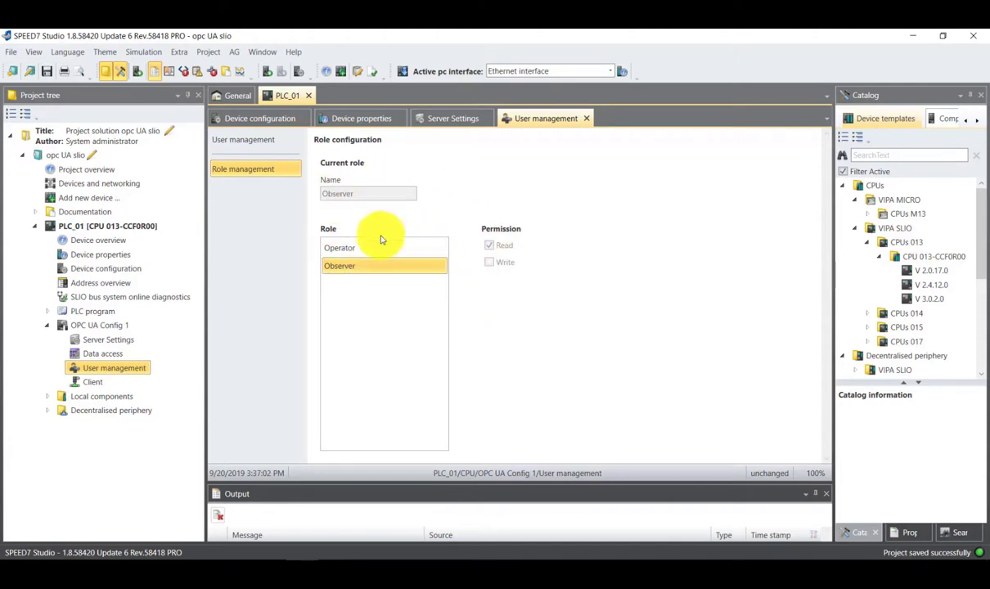
Save and compile the project, and transfer all of it to PLC_01 through the Ethernet interface
{"action": "left_click", "coordinate": [48, 73]}
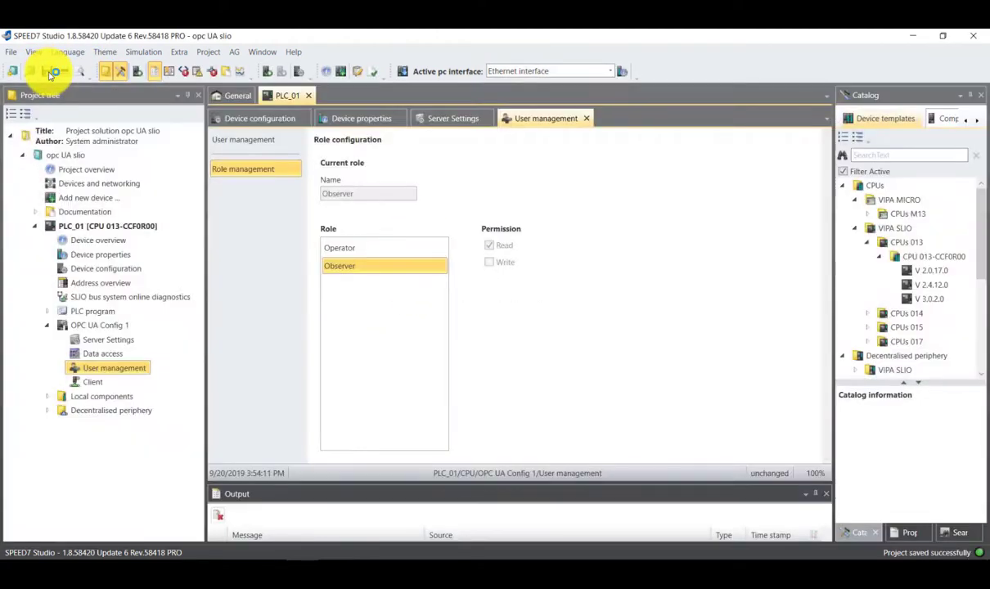
{"action": "left_click", "coordinate": [372, 73]}
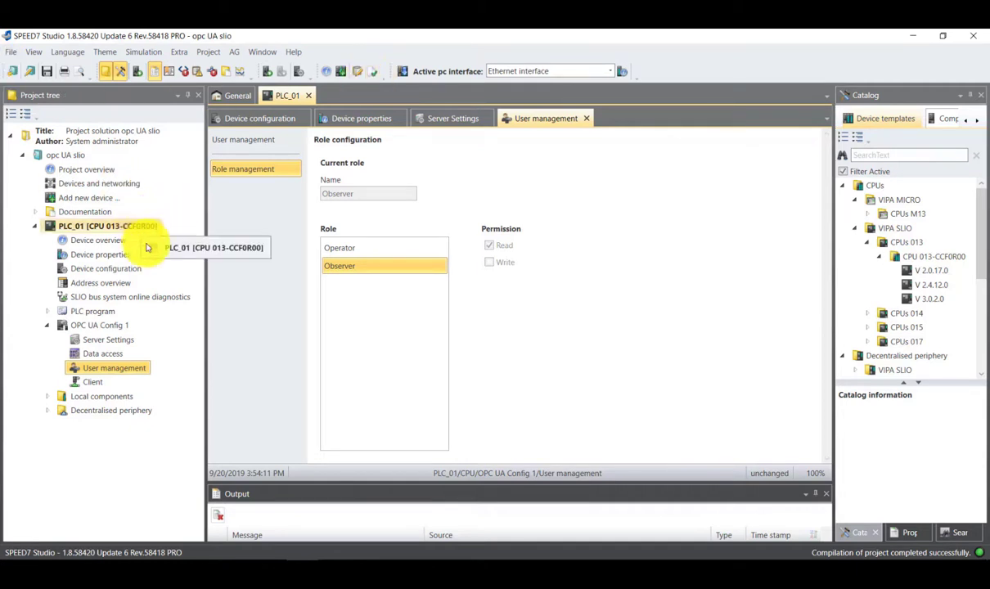
{"action": "left_click", "coordinate": [107, 229]}
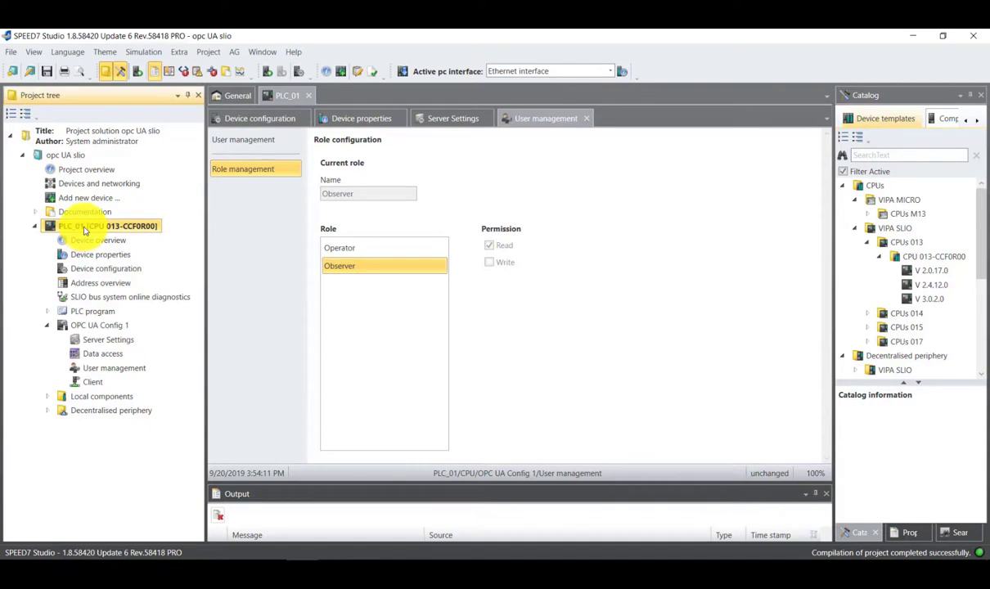
{"action": "right_click", "coordinate": [85, 230]}
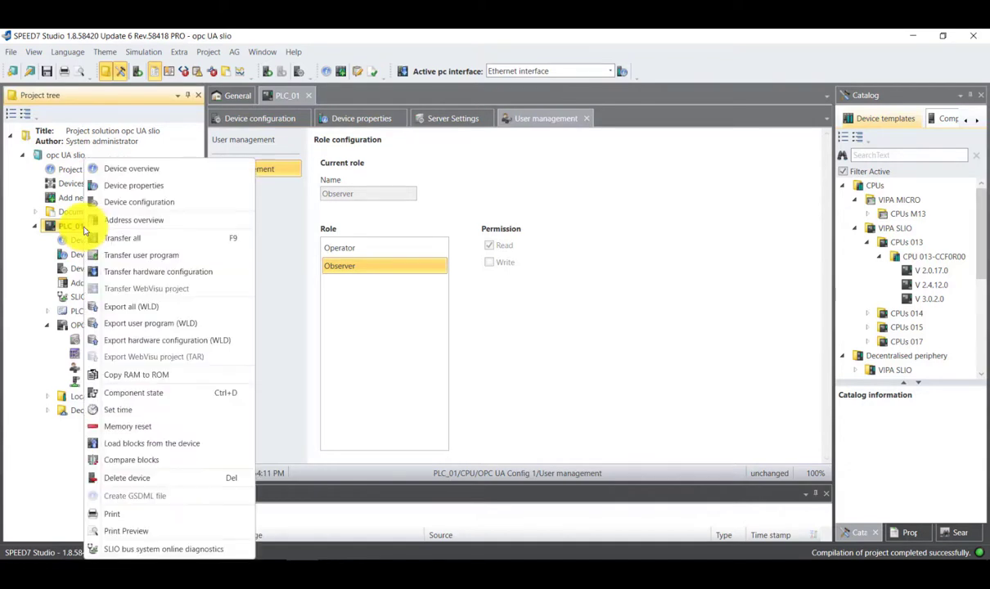
{"action": "left_click", "coordinate": [124, 239]}
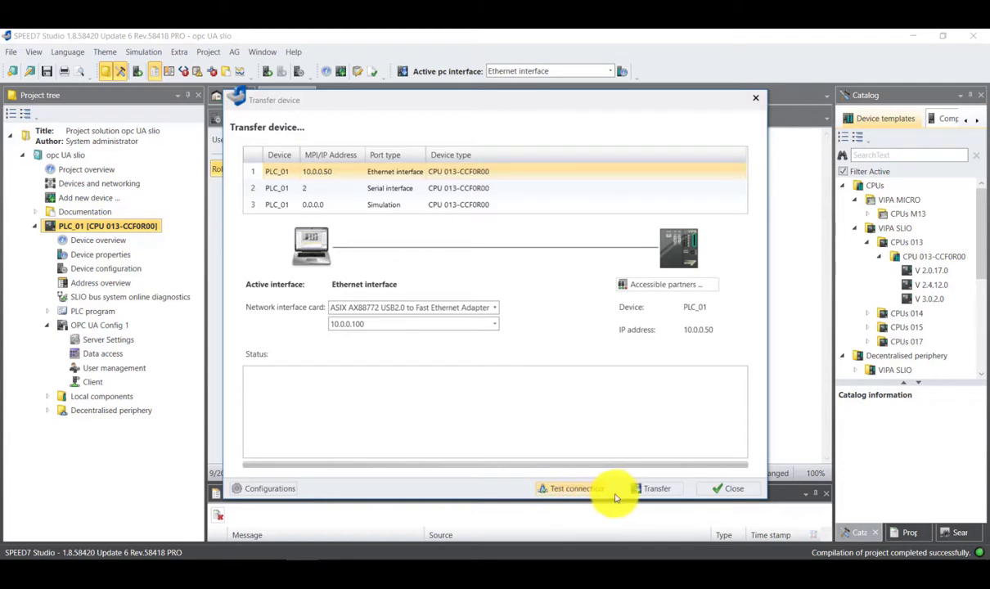
{"action": "left_click", "coordinate": [646, 489]}
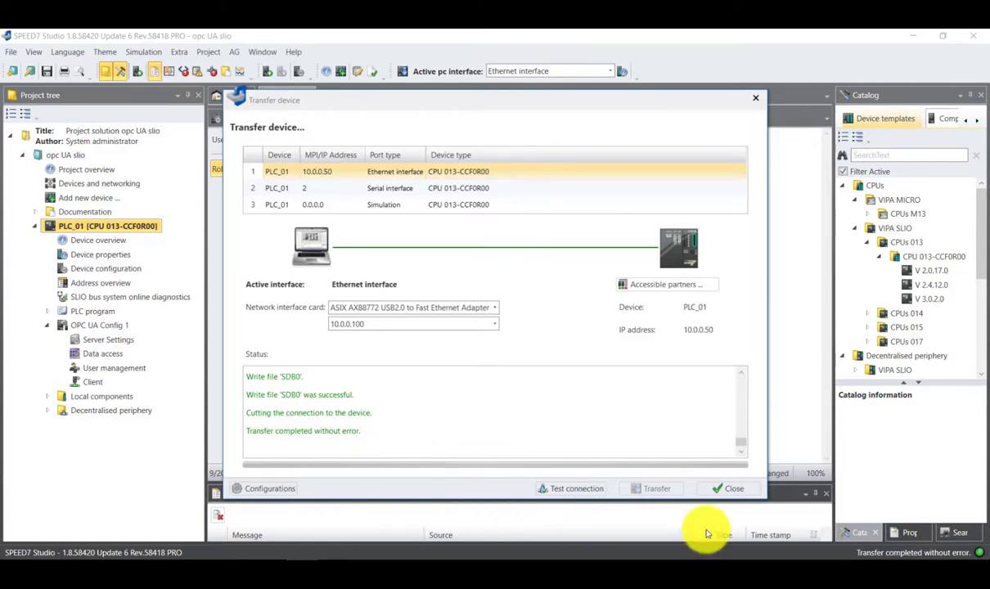
Connect the OPC UA Config 1 client to opc.tcp://10.0.0.50:4840 using user login with the user name and password
{"action": "left_click", "coordinate": [728, 488]}
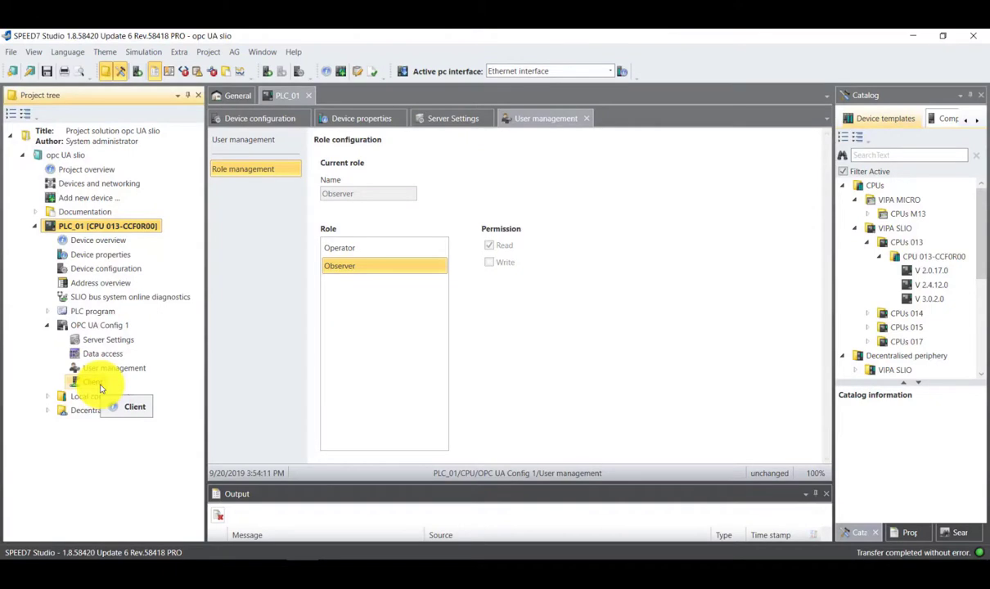
{"action": "double_click", "coordinate": [100, 386]}
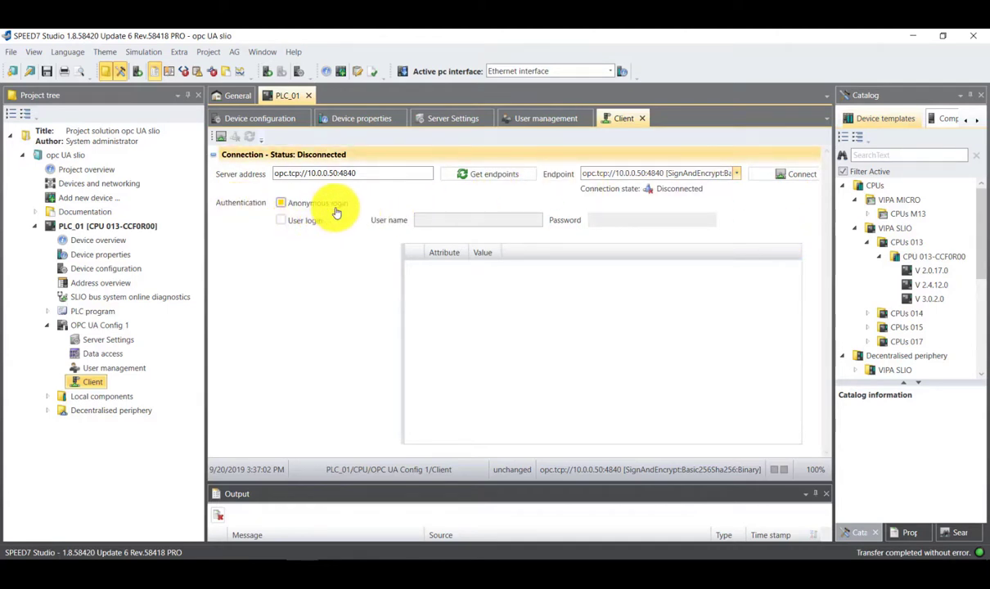
{"action": "left_click", "coordinate": [305, 225]}
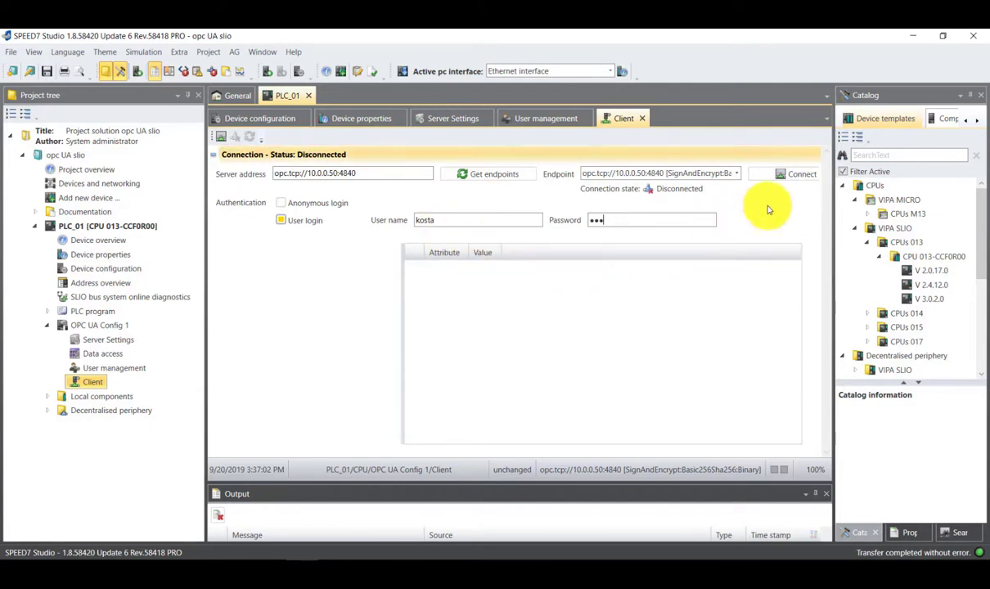
{"action": "left_click", "coordinate": [787, 178]}
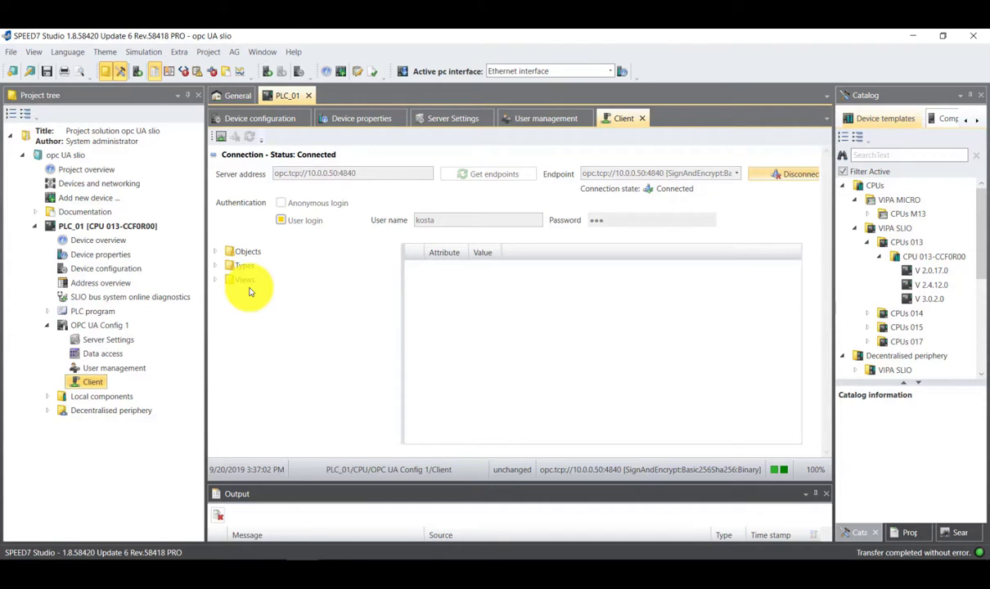
Browse the server's Objects to Speed7Device and inspect the attributes of its OperatingMode node
{"action": "left_click", "coordinate": [216, 252]}
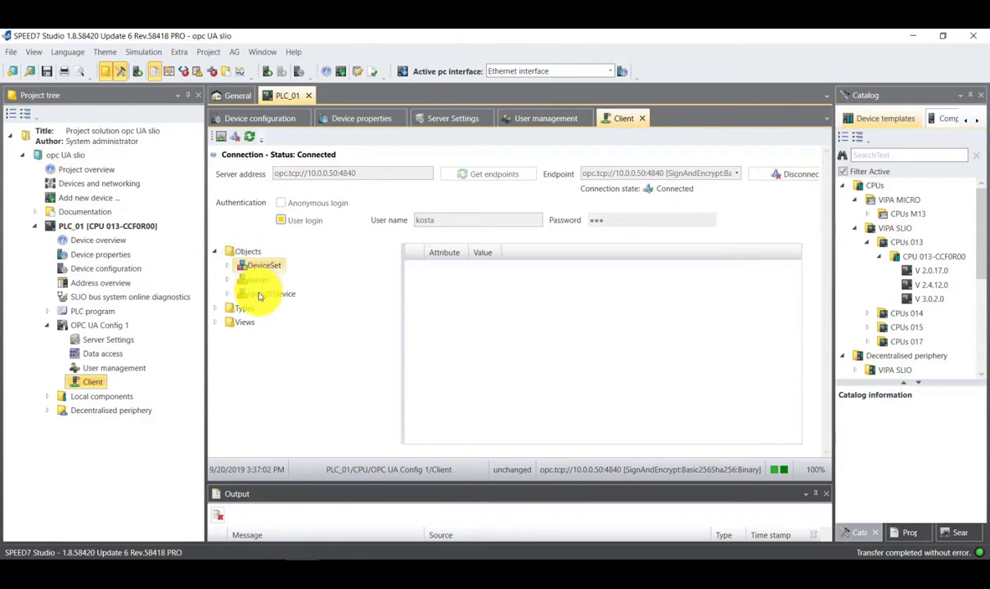
{"action": "left_click", "coordinate": [227, 294]}
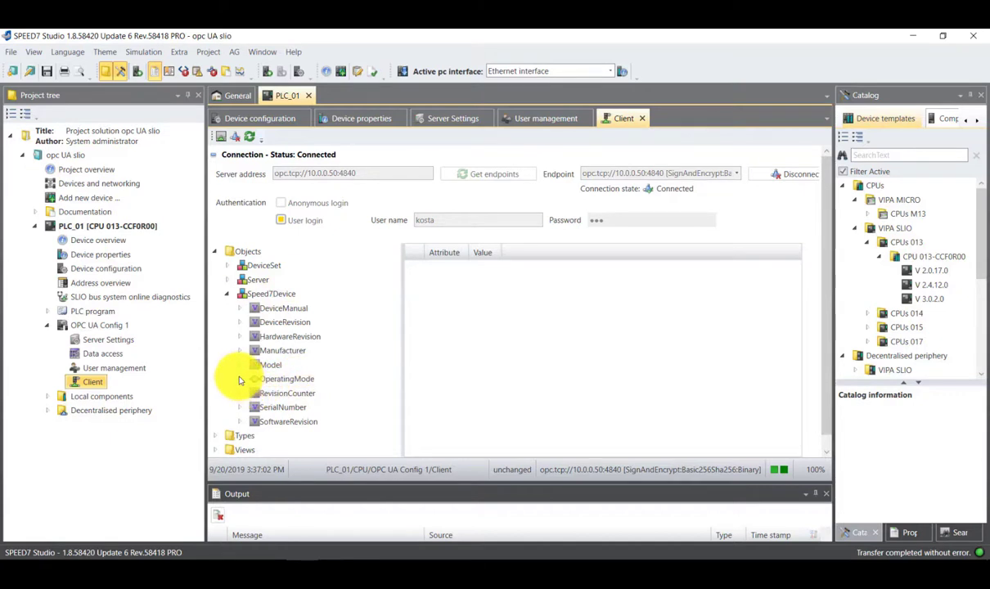
{"action": "left_click", "coordinate": [278, 380]}
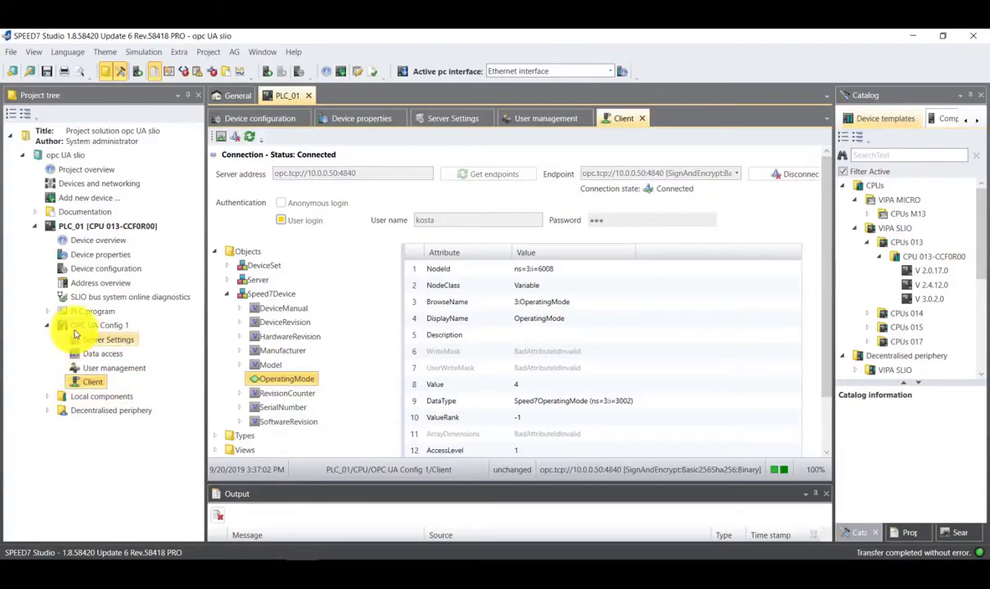
Add the global BOOL variable M 0.0 to the Standard project configuration variable table, then save and compile the project
{"action": "left_click", "coordinate": [48, 315]}
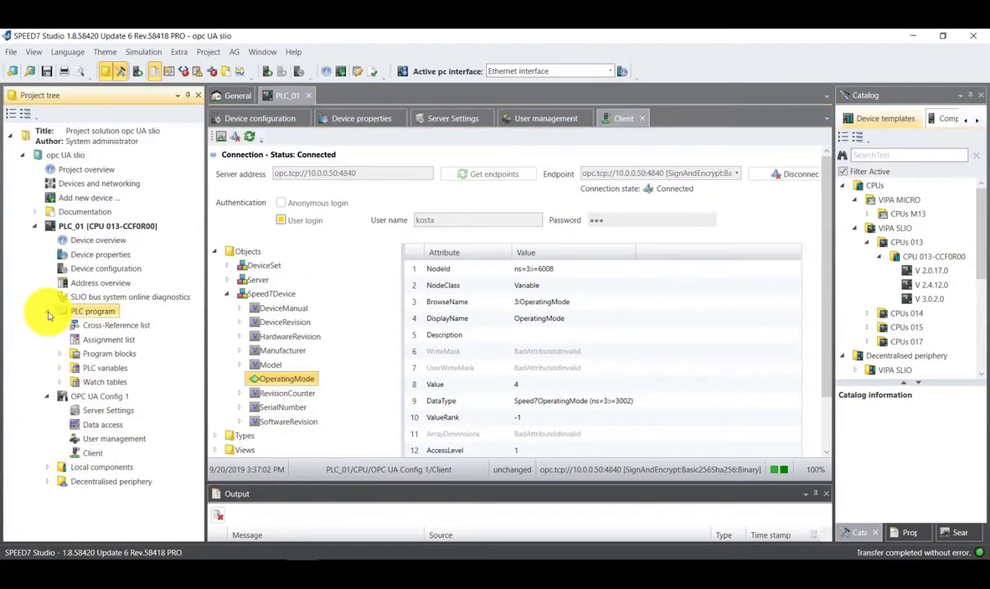
{"action": "left_click", "coordinate": [60, 369]}
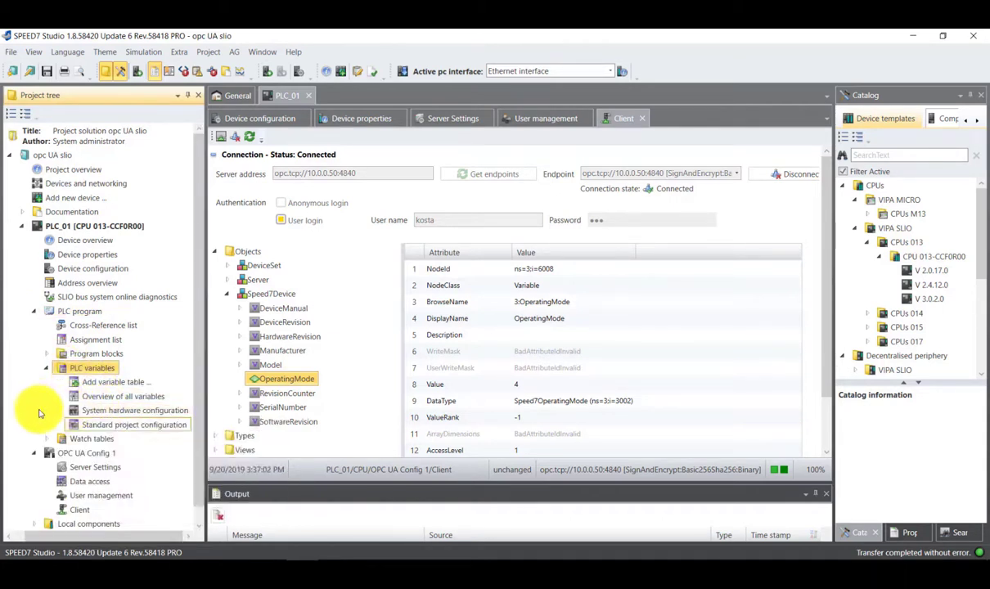
{"action": "left_click", "coordinate": [132, 425]}
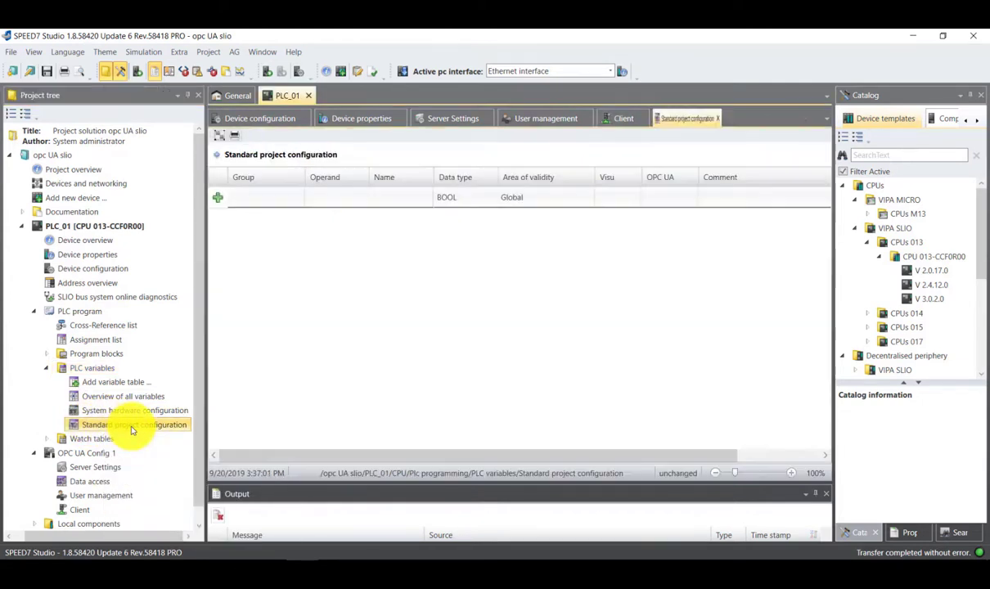
{"action": "left_click", "coordinate": [335, 204]}
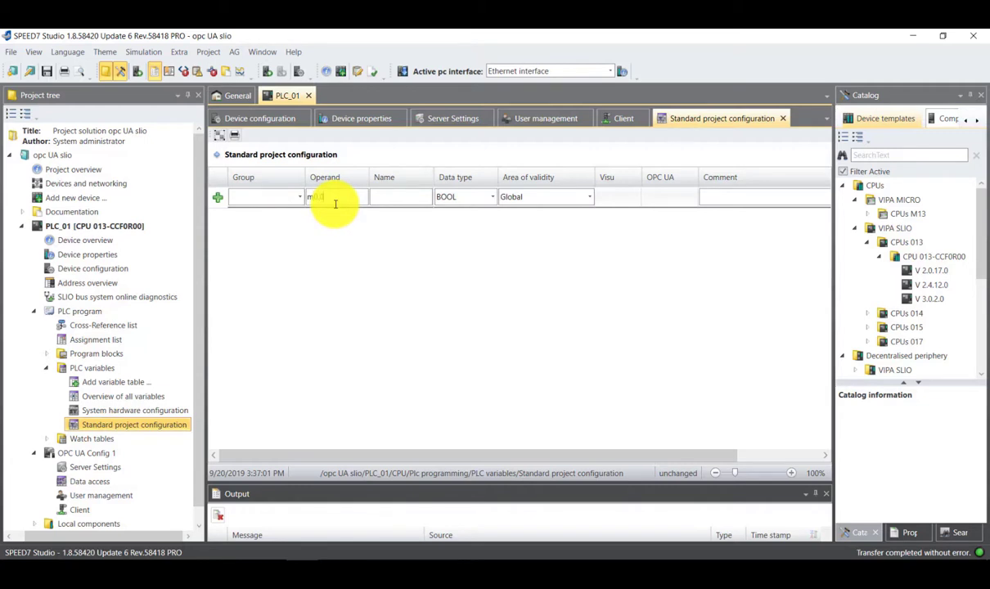
{"action": "key", "text": "Return"}
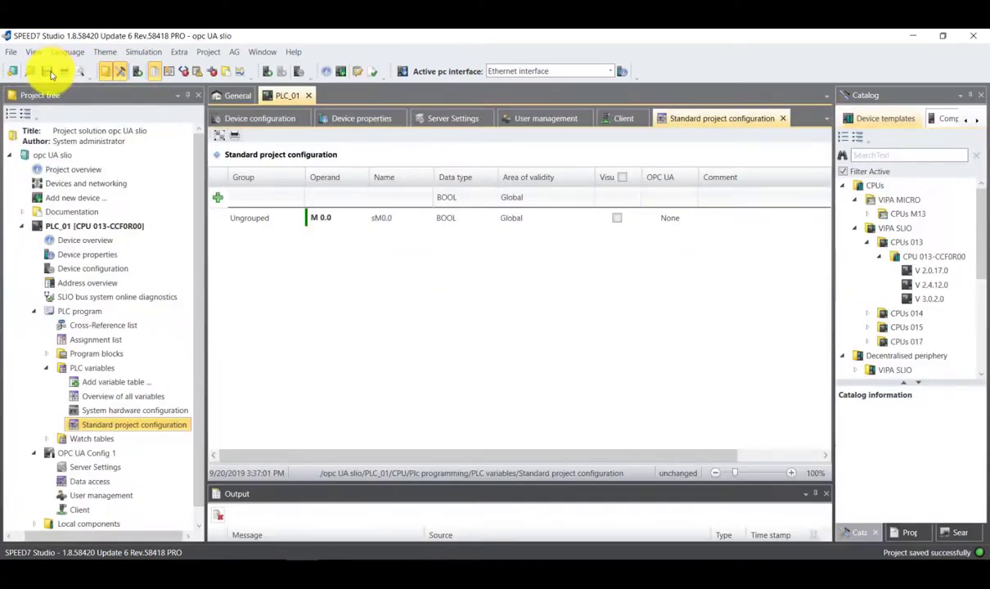
{"action": "left_click", "coordinate": [370, 75]}
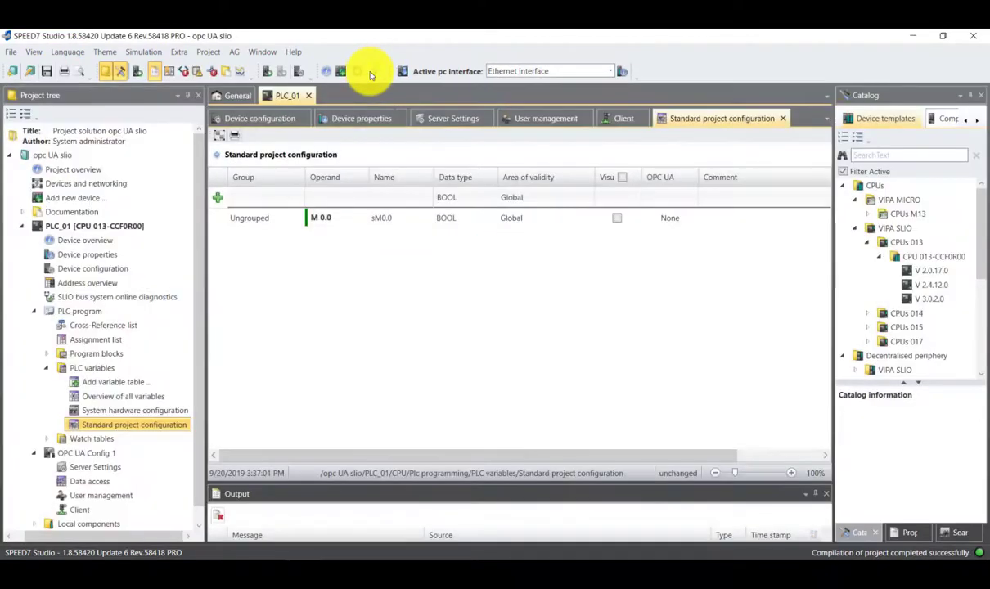
Set the OPC UA assignment of variable M 0.0 to Config1 and compile the project
{"action": "left_click", "coordinate": [677, 221]}
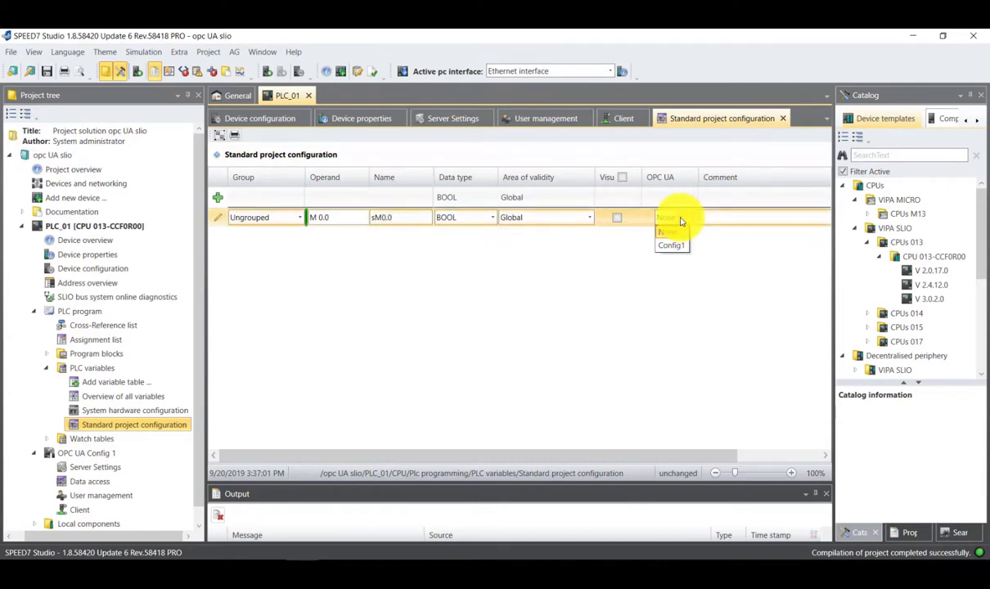
{"action": "left_click", "coordinate": [679, 246]}
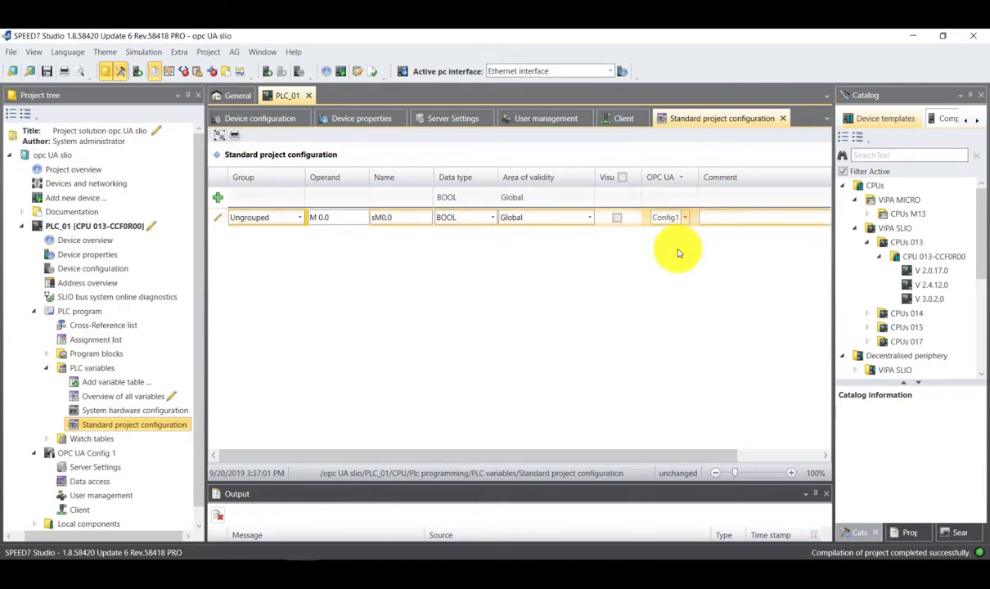
{"action": "left_click", "coordinate": [373, 75]}
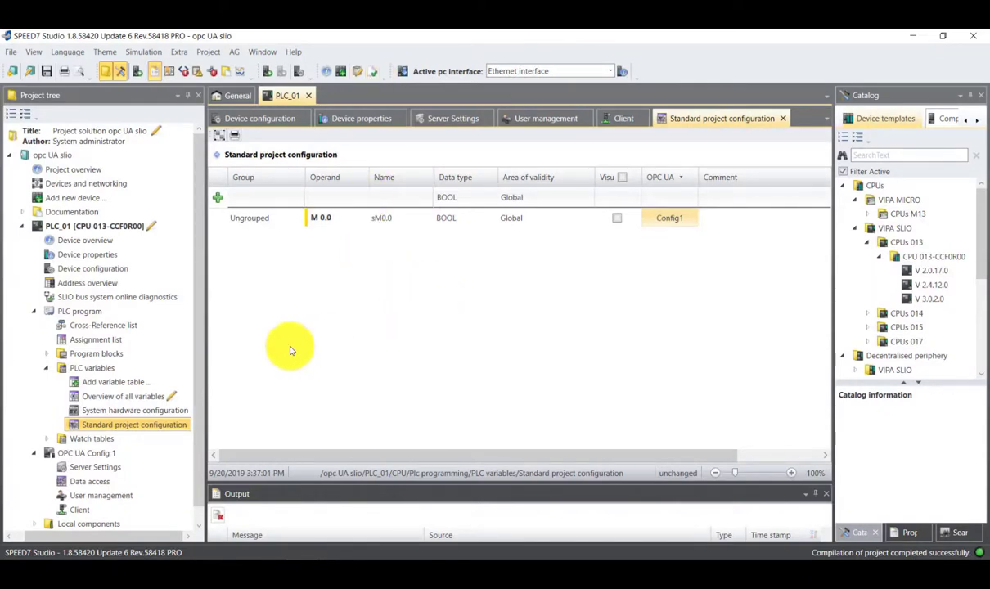
Transfer the updated project to PLC_01 at 10.0.0.50 through the Ethernet interface
{"action": "left_click", "coordinate": [79, 232]}
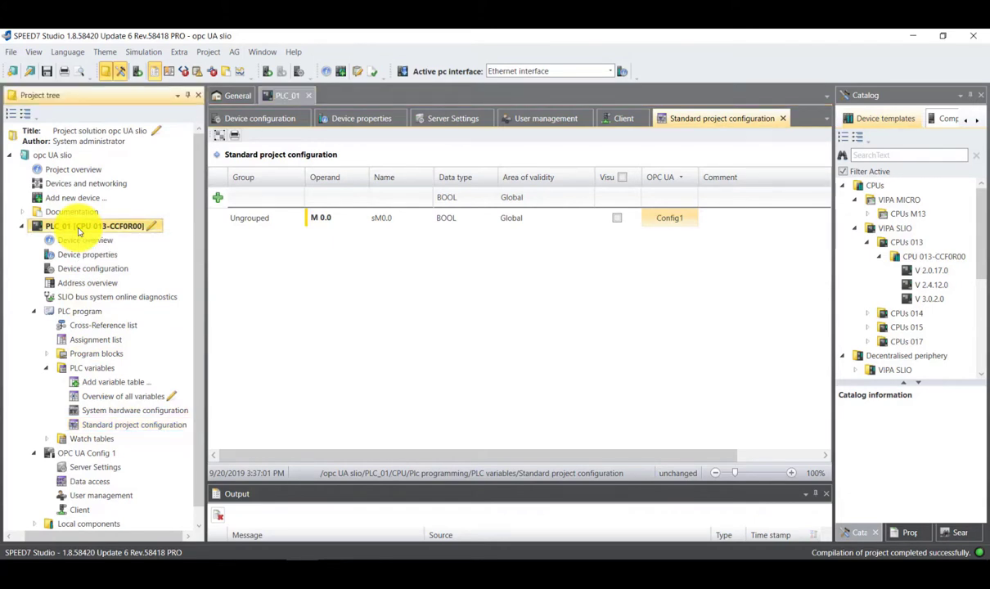
{"action": "right_click", "coordinate": [80, 232]}
{"action": "left_click", "coordinate": [102, 243]}
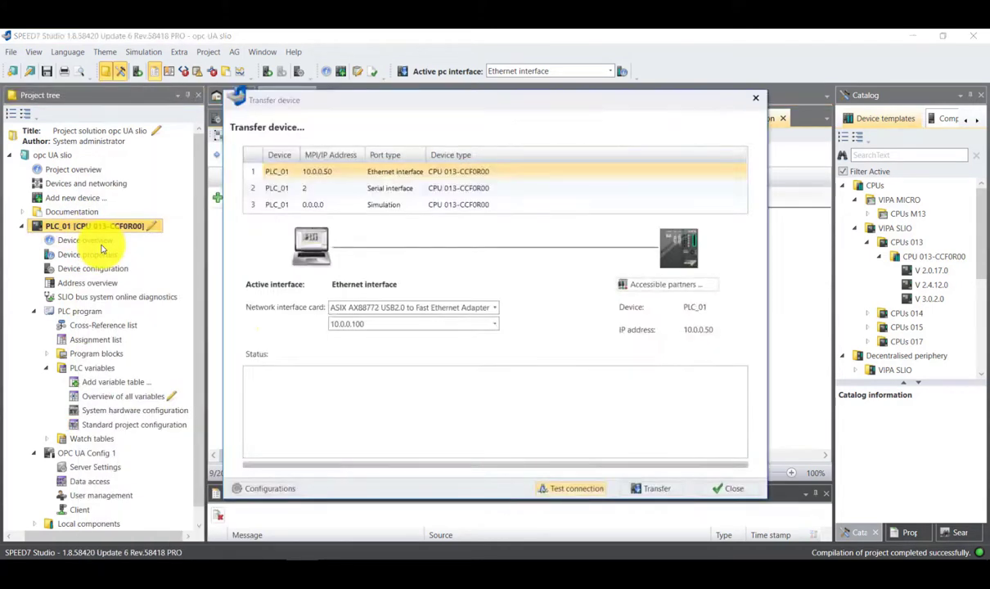
{"action": "left_click", "coordinate": [655, 489]}
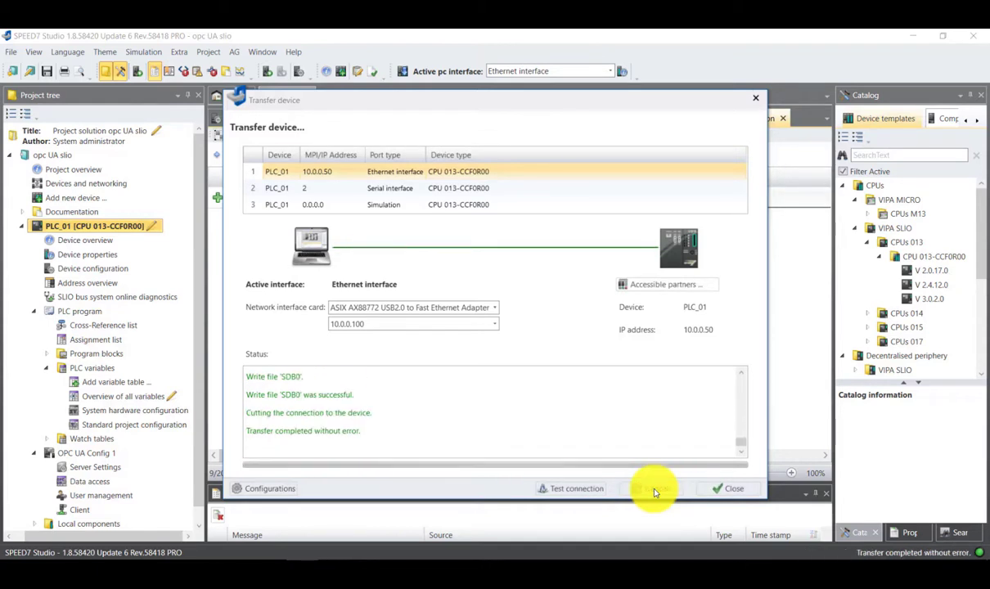
{"action": "left_click", "coordinate": [723, 490]}
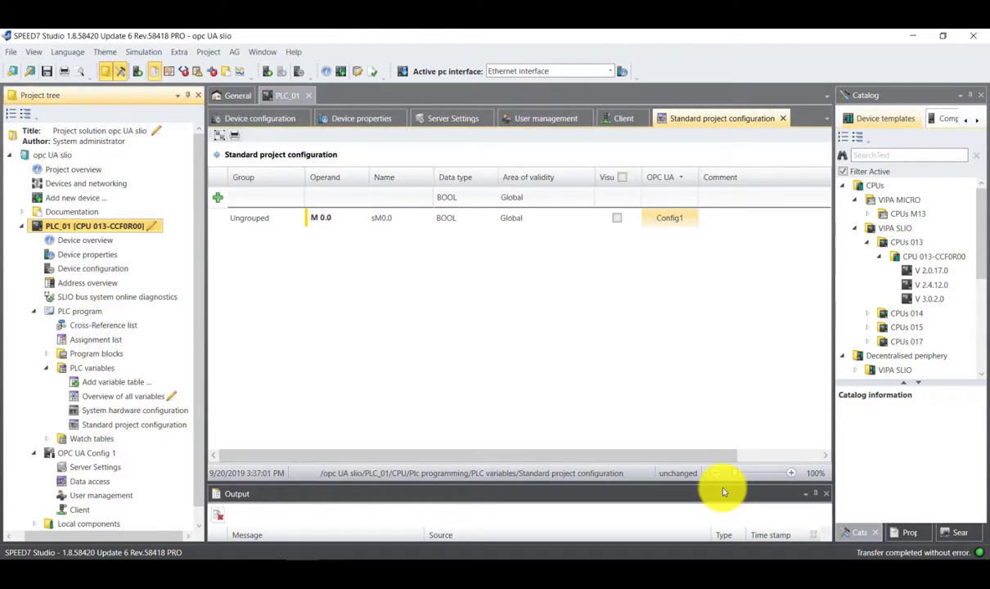
Return to the OPC UA Config 1 client and reconnect it to the server with the user login
{"action": "scroll", "coordinate": [139, 458], "scroll_direction": "down", "scroll_amount": 1}
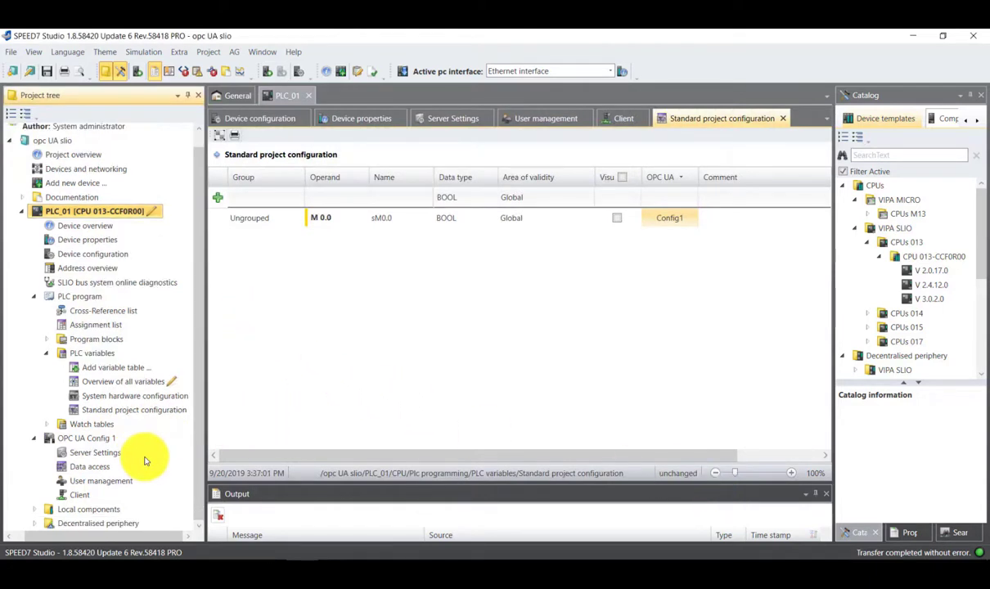
{"action": "left_click", "coordinate": [93, 497]}
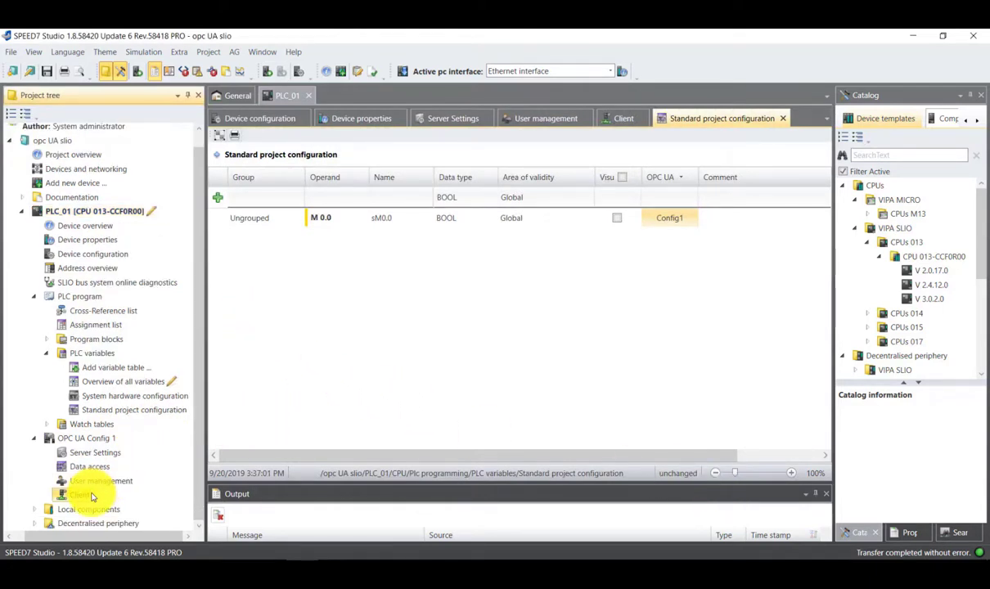
{"action": "left_click", "coordinate": [86, 496]}
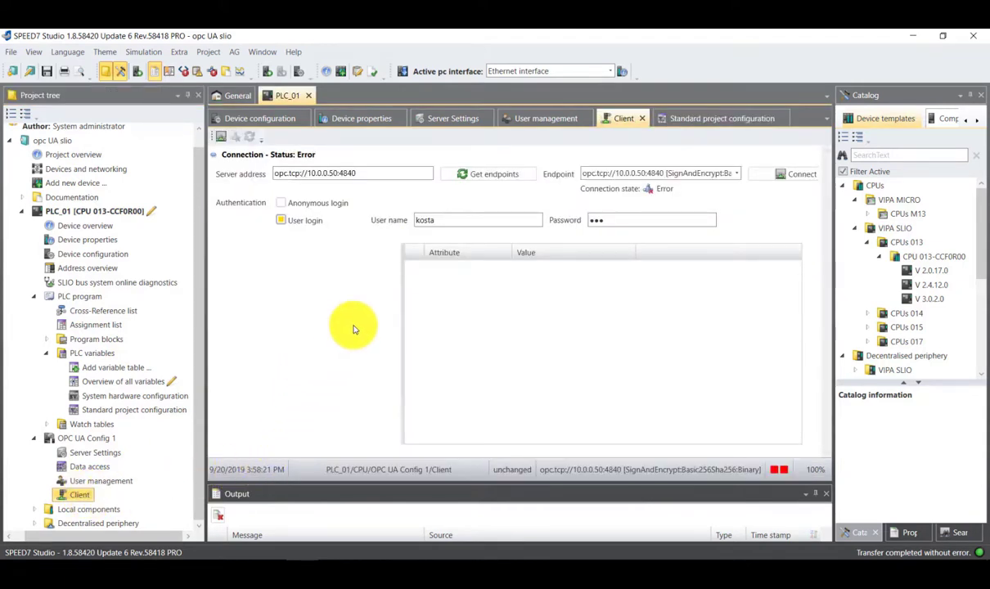
{"action": "left_click", "coordinate": [799, 175]}
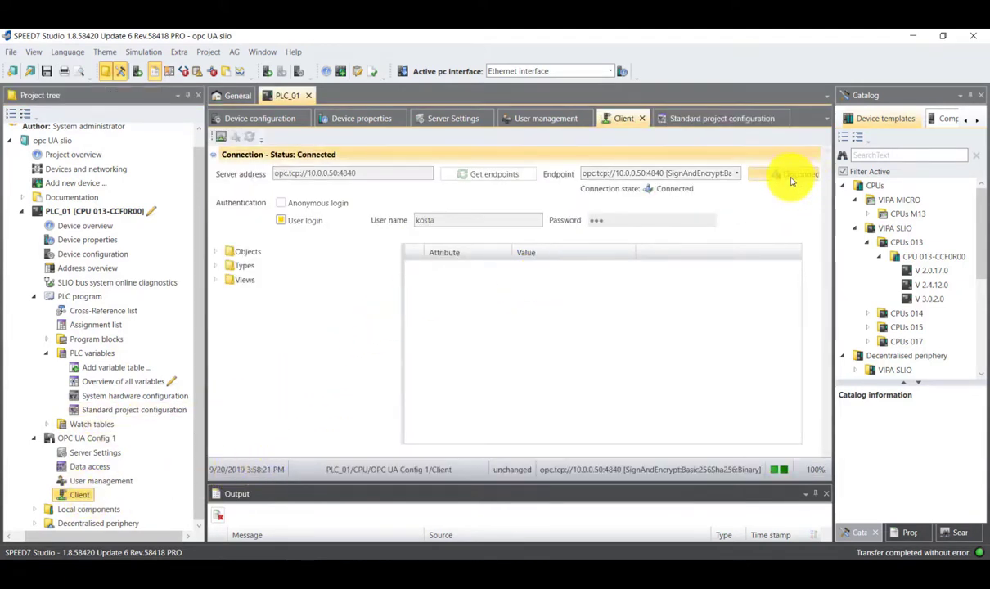
Browse to the sM0.0 node in Speed7Device's Memory folder and inspect its value and access level attributes
{"action": "left_click", "coordinate": [216, 252]}
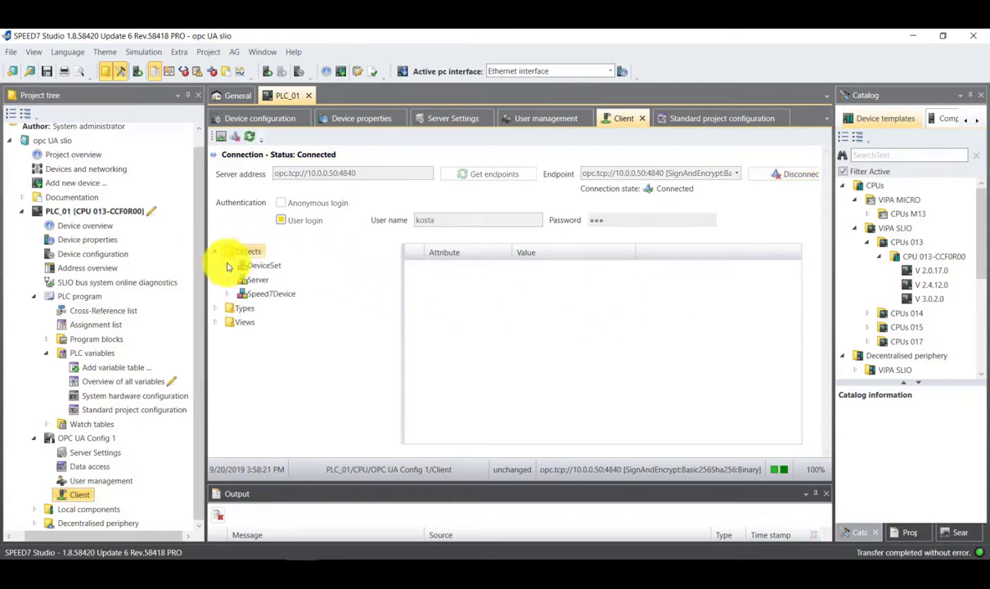
{"action": "left_click", "coordinate": [226, 295]}
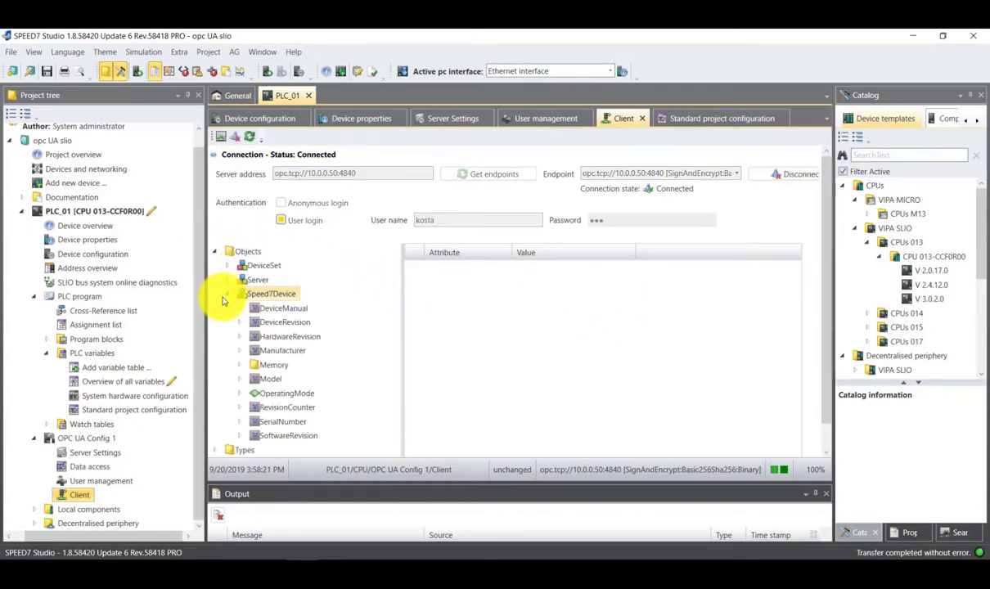
{"action": "left_click", "coordinate": [239, 366]}
{"action": "left_click", "coordinate": [276, 380]}
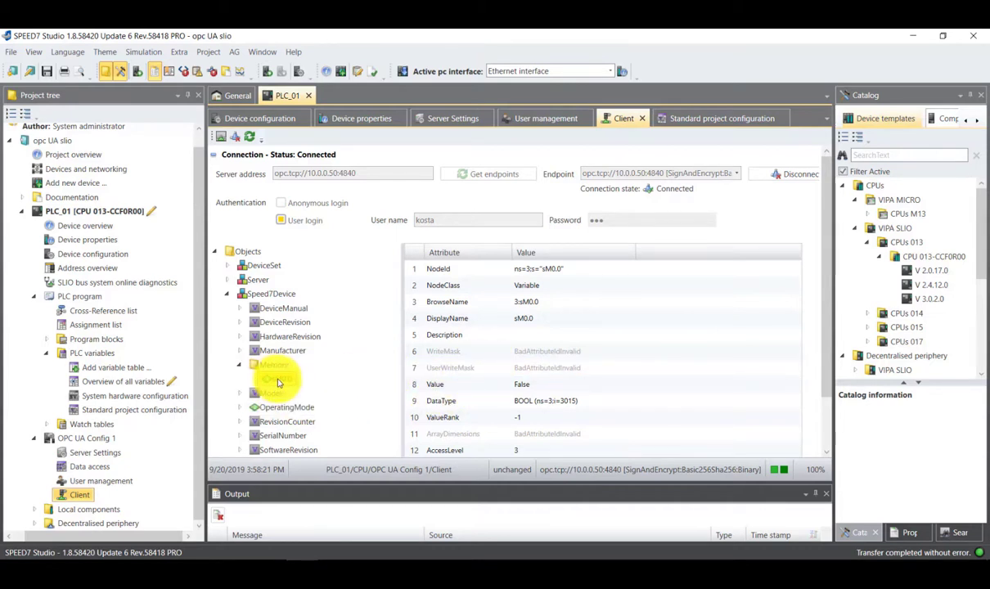
{"action": "scroll", "coordinate": [540, 409], "scroll_direction": "down", "scroll_amount": 1}
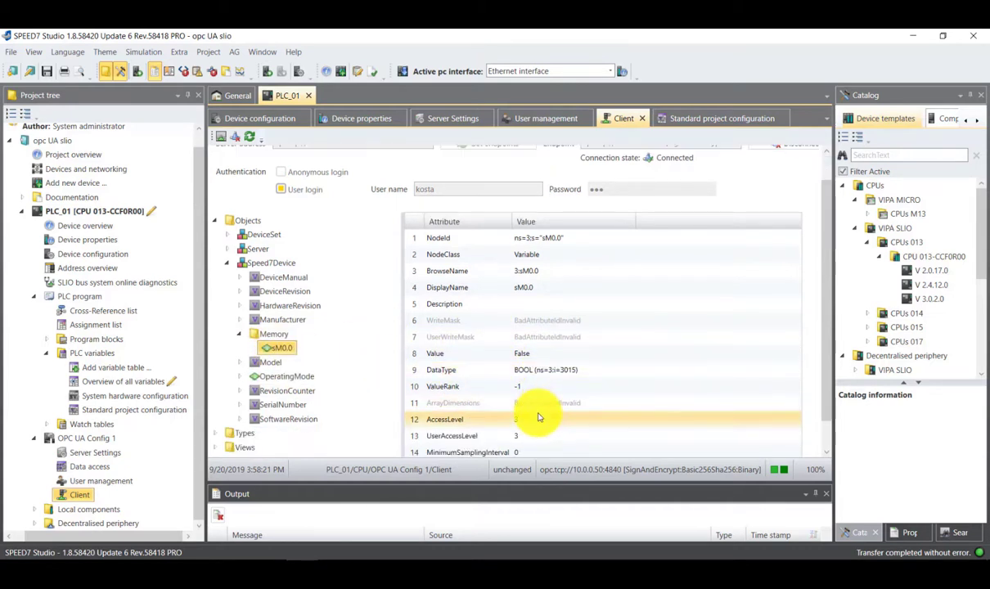
{"action": "scroll", "coordinate": [528, 420], "scroll_direction": "up", "scroll_amount": 1}
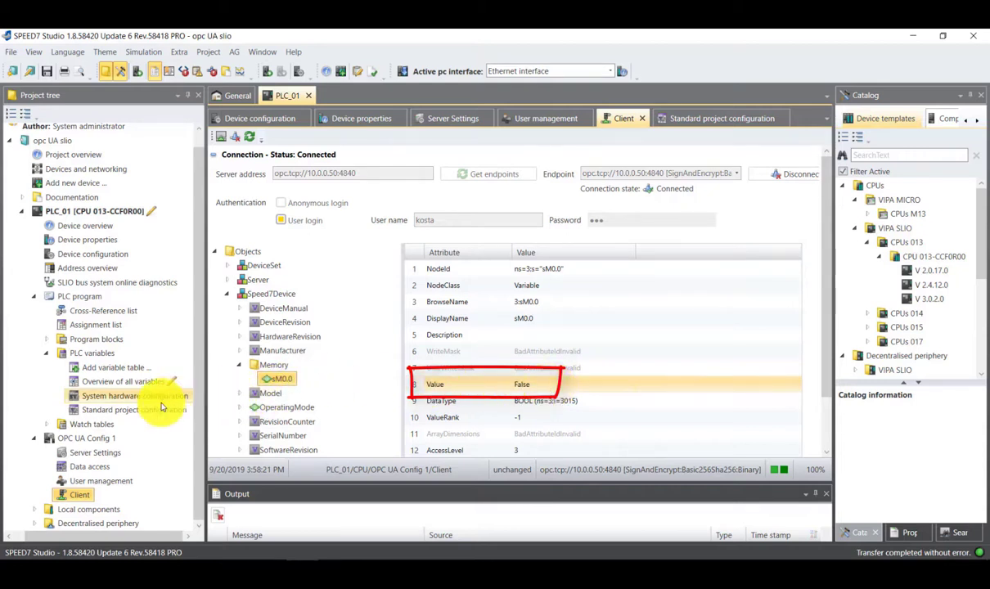
Add operand M 0.0 to the watch table VAT1 and read its status value from the PLC
{"action": "left_click", "coordinate": [46, 424]}
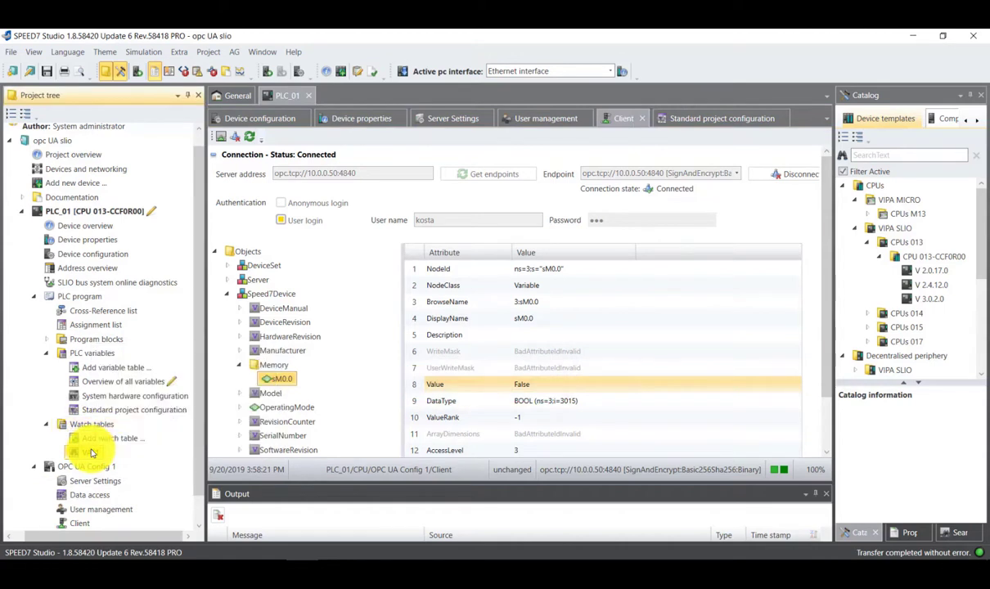
{"action": "double_click", "coordinate": [90, 452]}
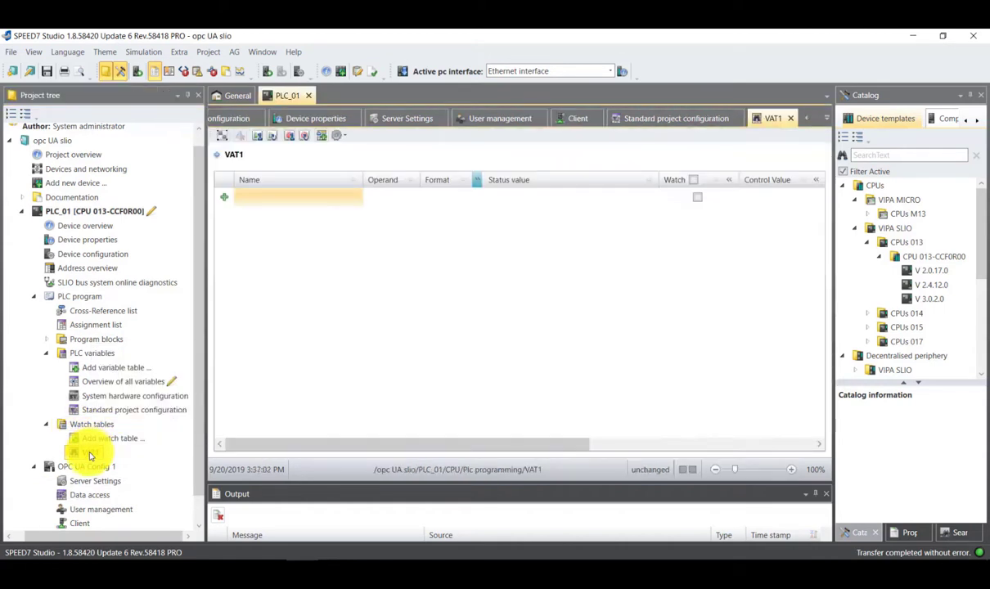
{"action": "left_click", "coordinate": [383, 201]}
{"action": "type", "text": "m0.0"}
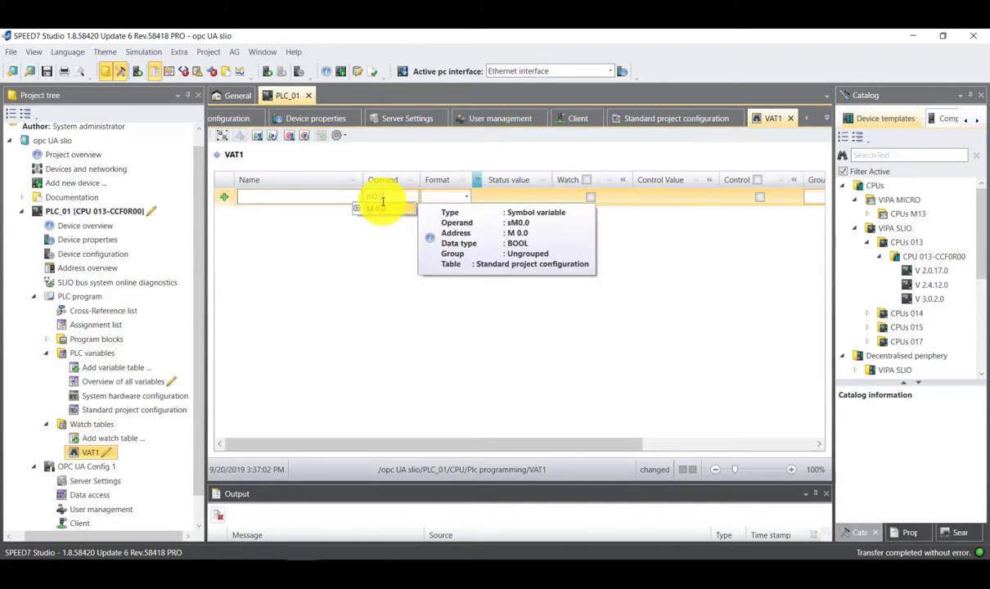
{"action": "key", "text": "Return"}
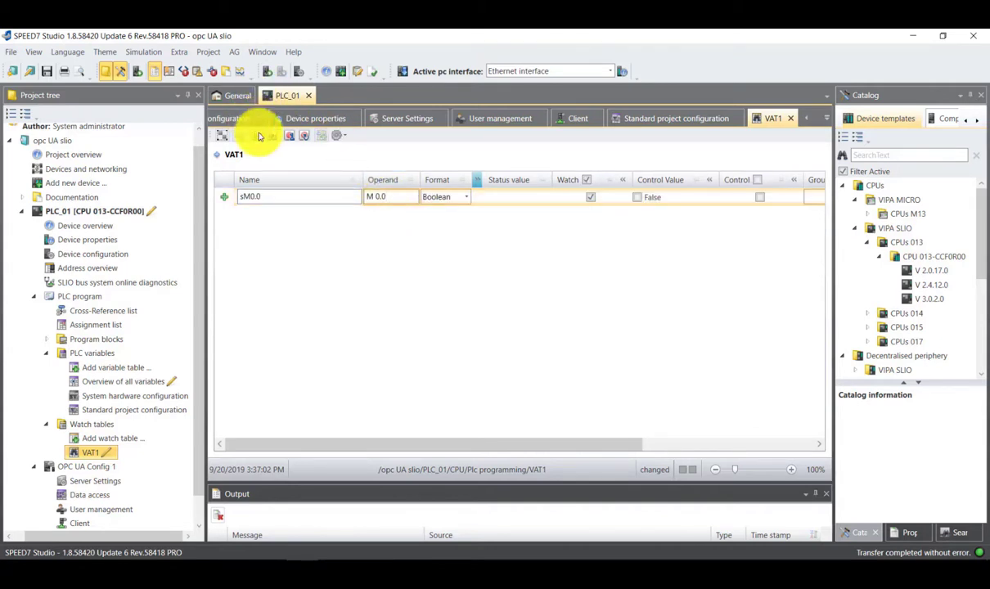
{"action": "left_click", "coordinate": [260, 135]}
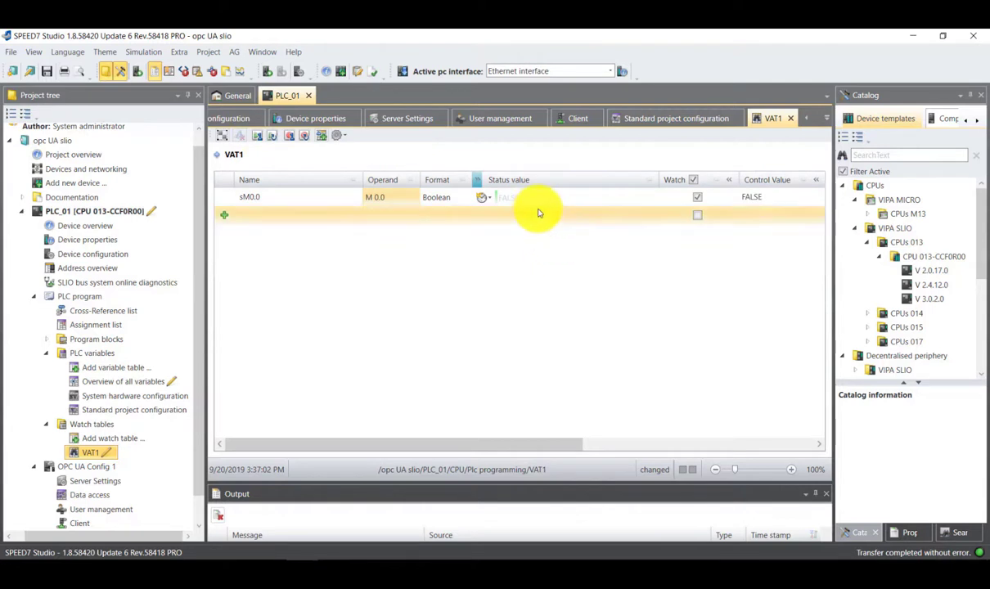
{"action": "left_click_drag", "start_coordinate": [573, 444], "coordinate": [667, 446]}
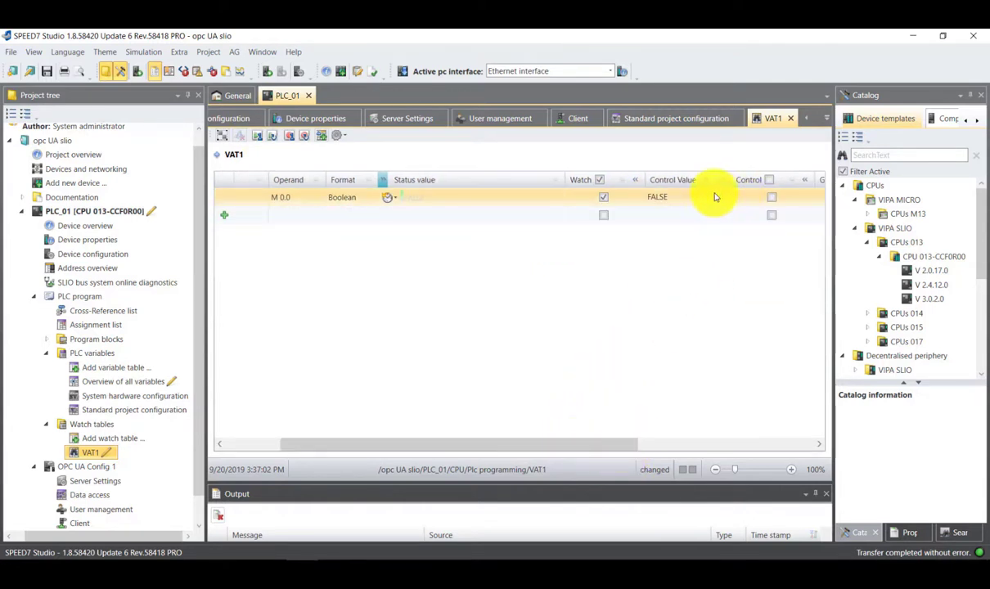
Set M 0.0's control value to TRUE in VAT1, enable its control, and start continuous watching and controlling
{"action": "left_click", "coordinate": [703, 199]}
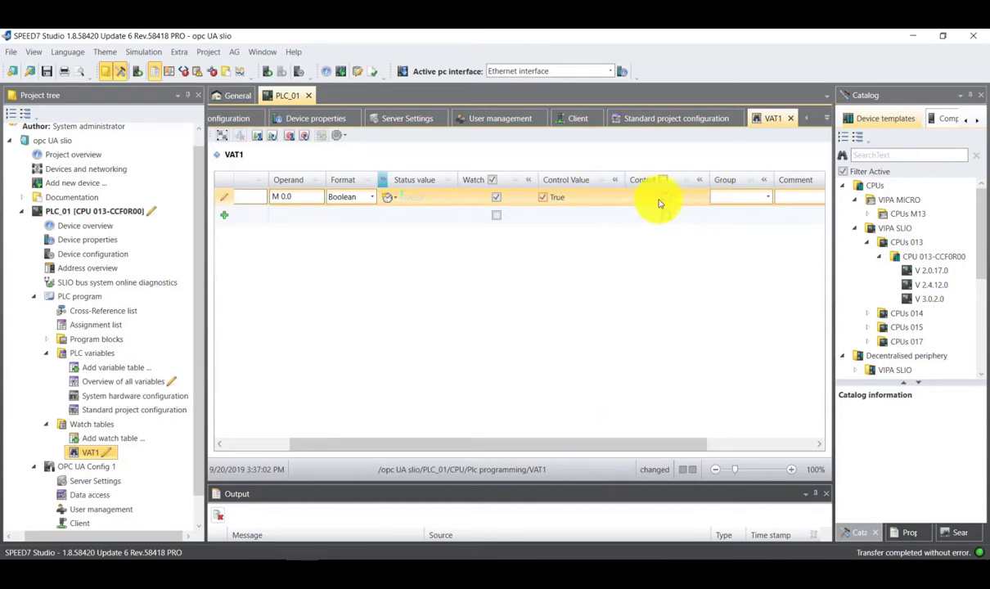
{"action": "left_click", "coordinate": [270, 136]}
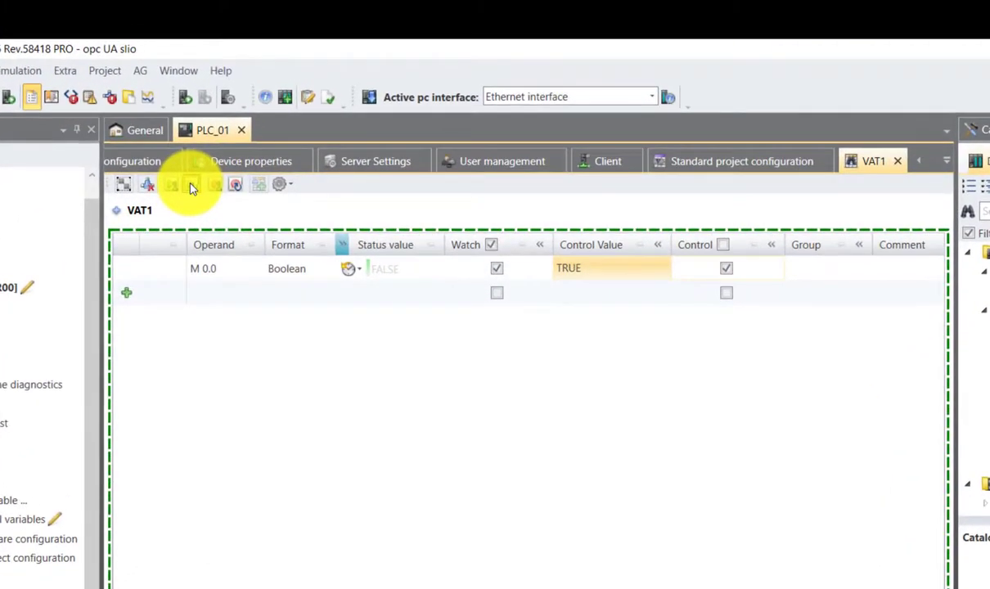
{"action": "left_click", "coordinate": [239, 188]}
{"action": "left_click", "coordinate": [291, 461]}
{"action": "left_click", "coordinate": [599, 493]}
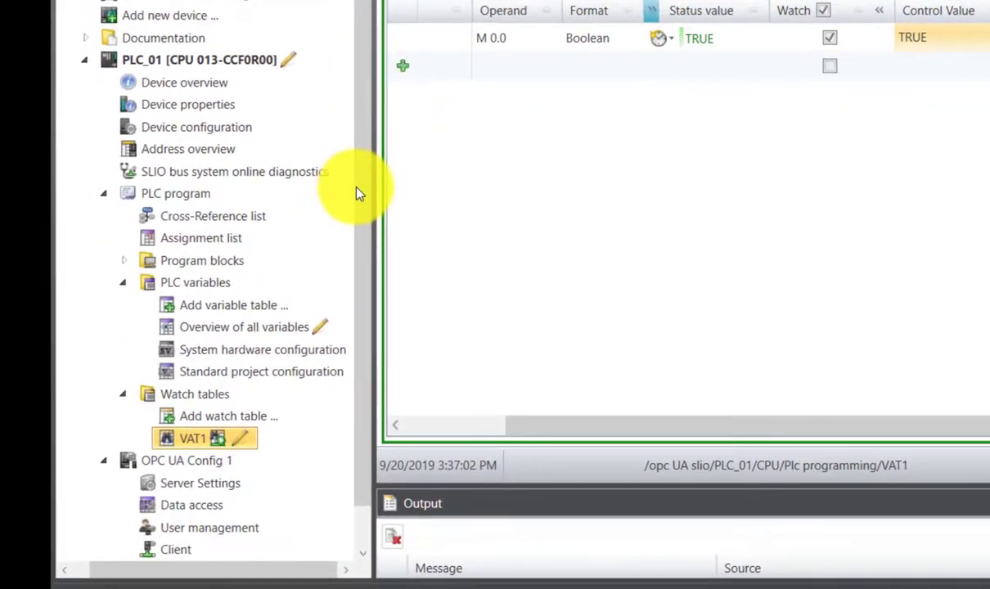
Return to the OPC UA Config 1 client and refresh the sM0.0 attributes to check the node's value
{"action": "left_click_drag", "start_coordinate": [298, 235], "coordinate": [308, 380]}
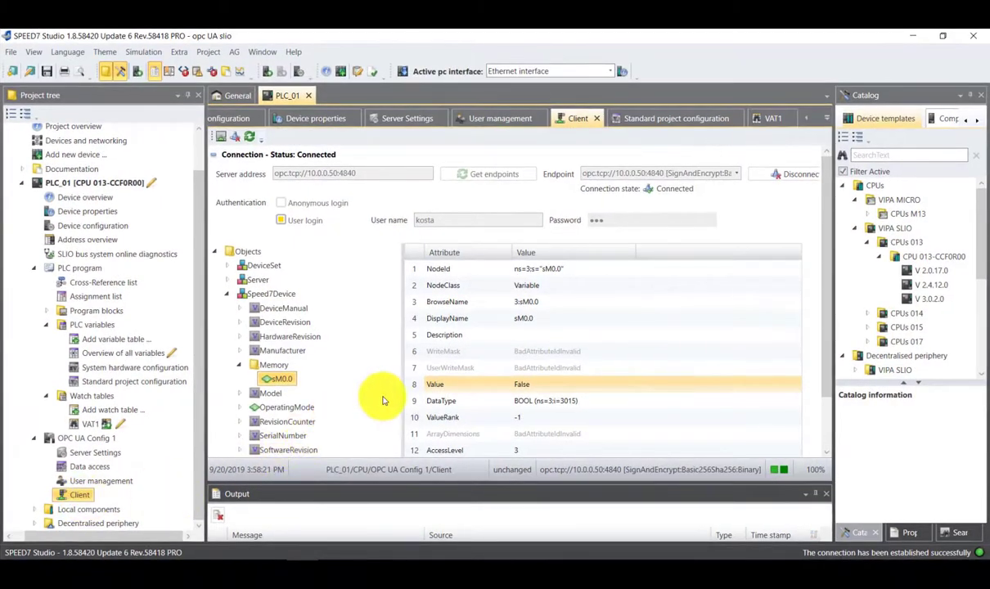
{"action": "left_click", "coordinate": [250, 140]}
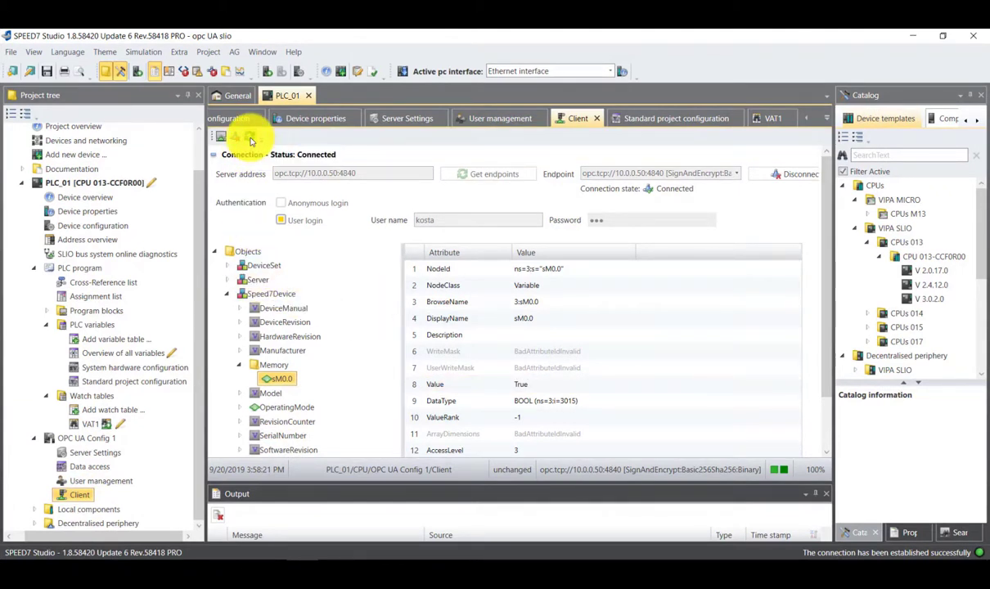
{"action": "left_click", "coordinate": [421, 383]}
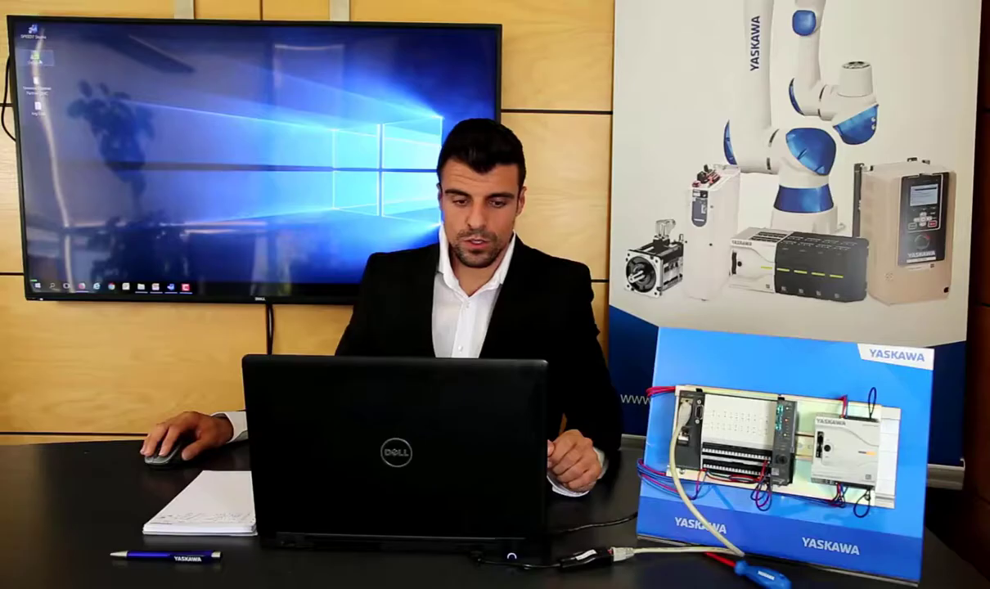
Open UaExpert and start adding server opc_slio with the endpoint URL opc.tcp://10.0.0.50:4840
{"action": "double_click", "coordinate": [38, 59]}
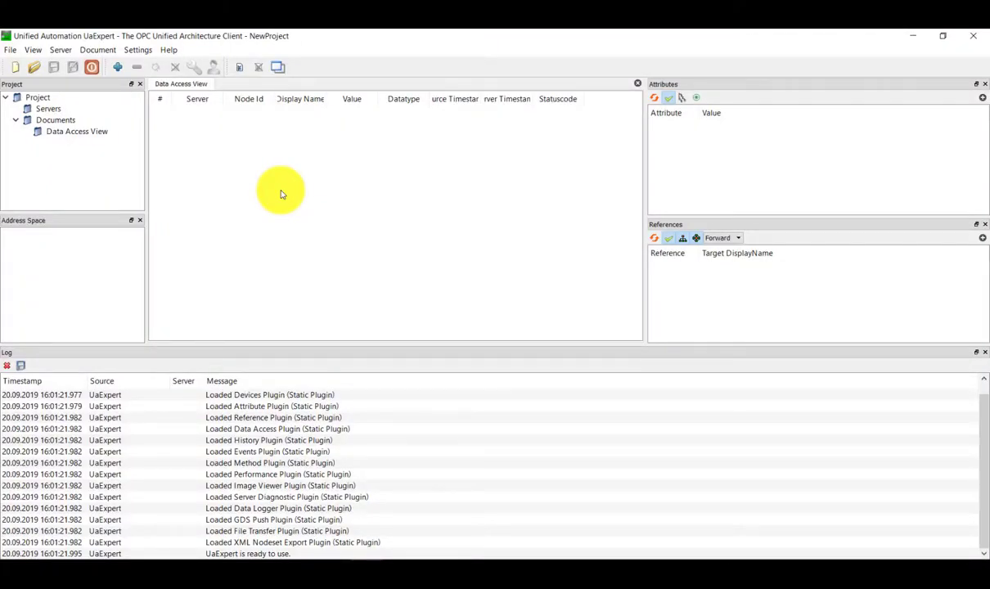
{"action": "left_click", "coordinate": [62, 50]}
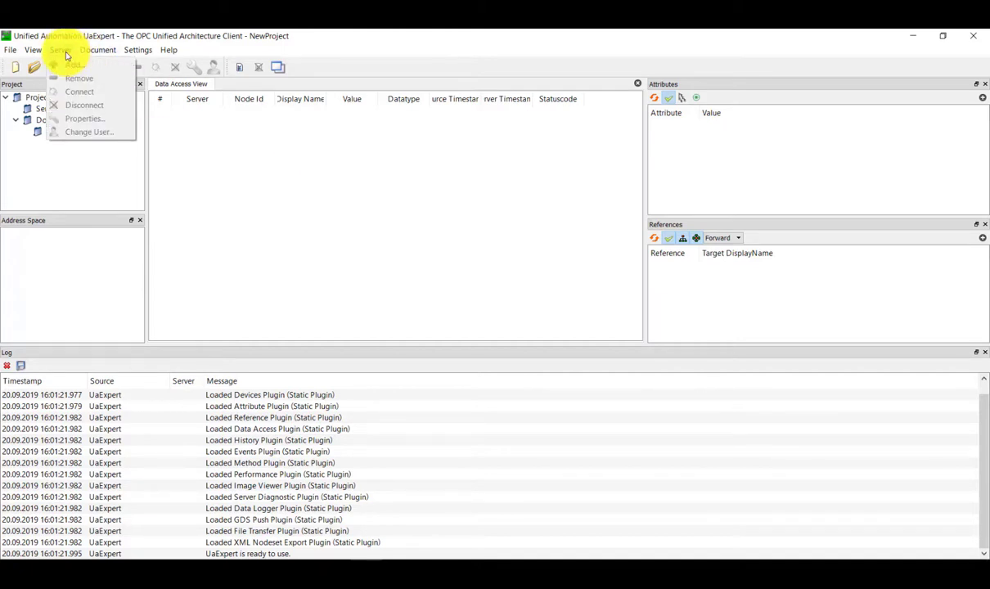
{"action": "left_click", "coordinate": [73, 66]}
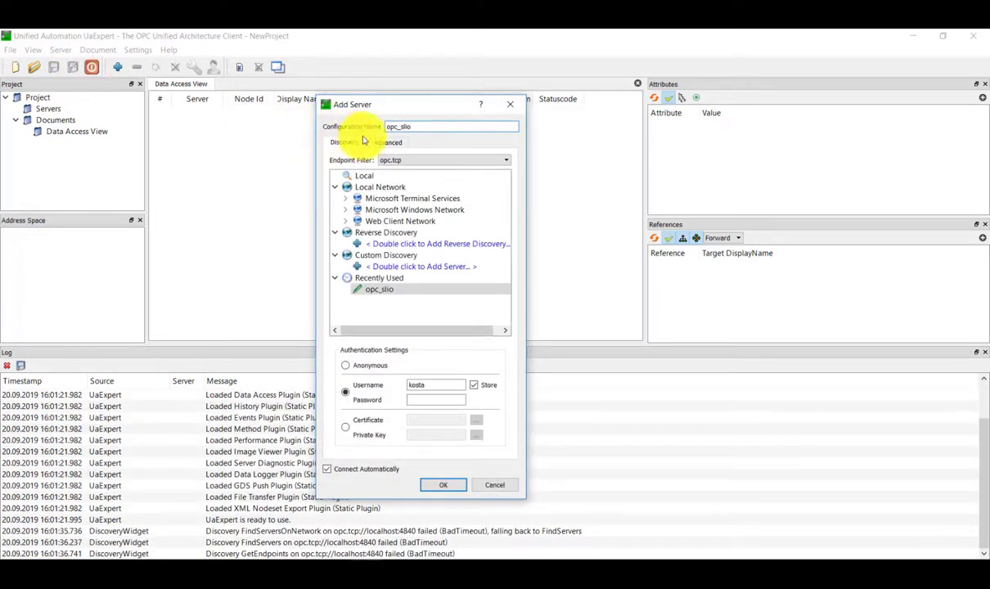
{"action": "left_click", "coordinate": [393, 145]}
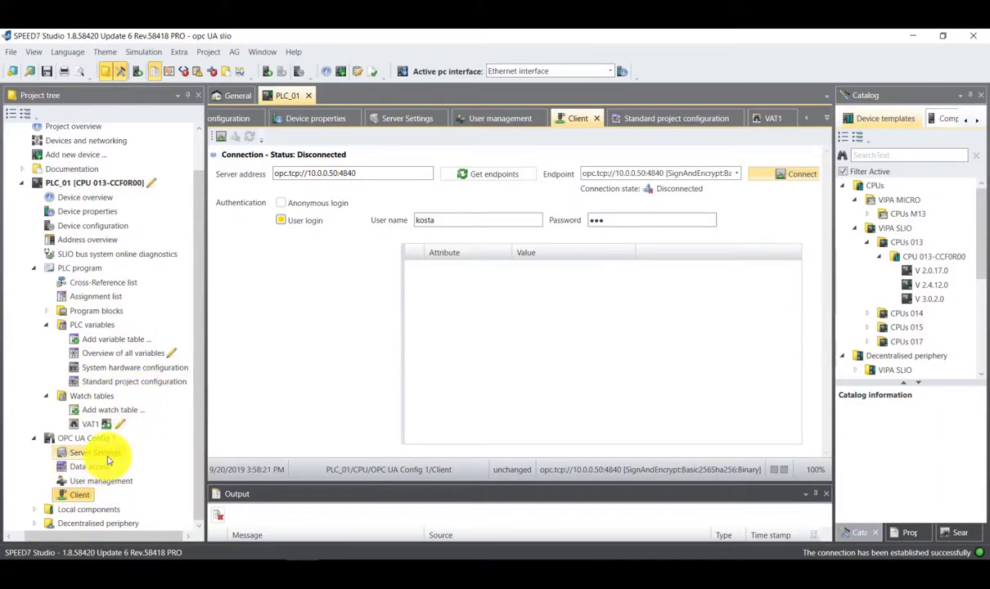
Switch to SPEED7 Studio, check the login and security options in the OPC UA server's connection settings, and return to UaExpert
{"action": "double_click", "coordinate": [106, 458]}
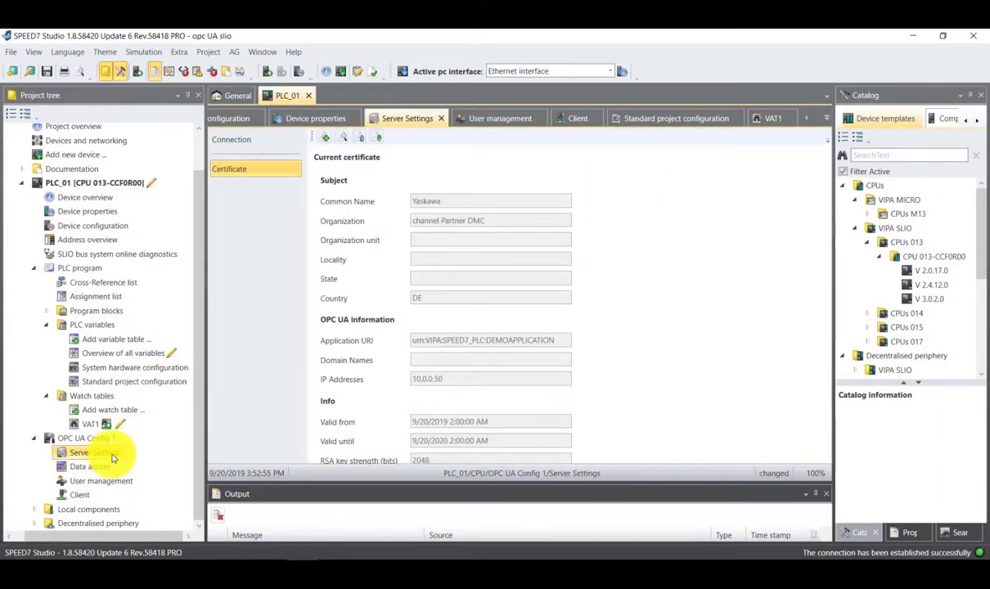
{"action": "left_click", "coordinate": [238, 147]}
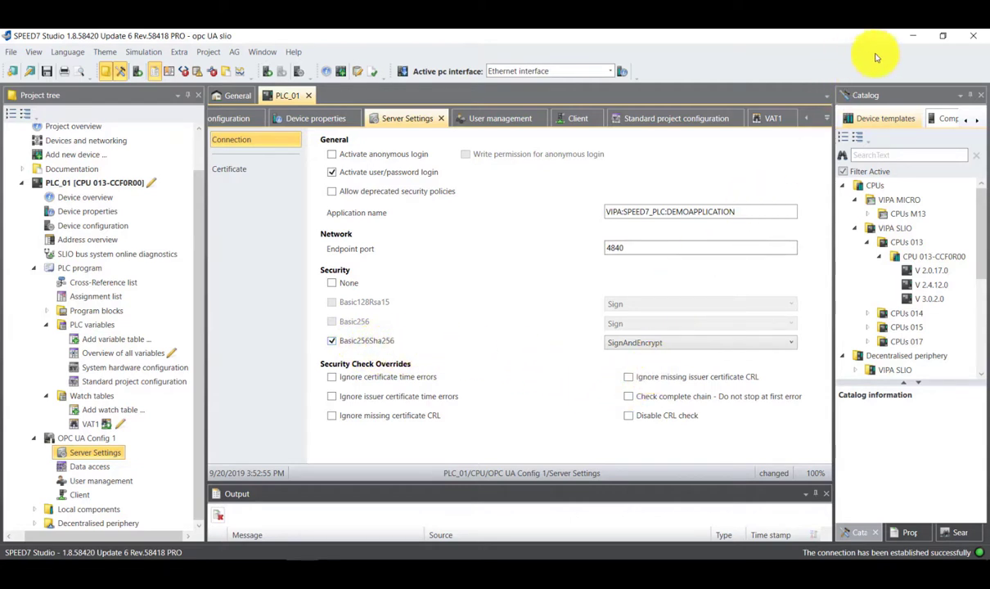
{"action": "left_click", "coordinate": [911, 36]}
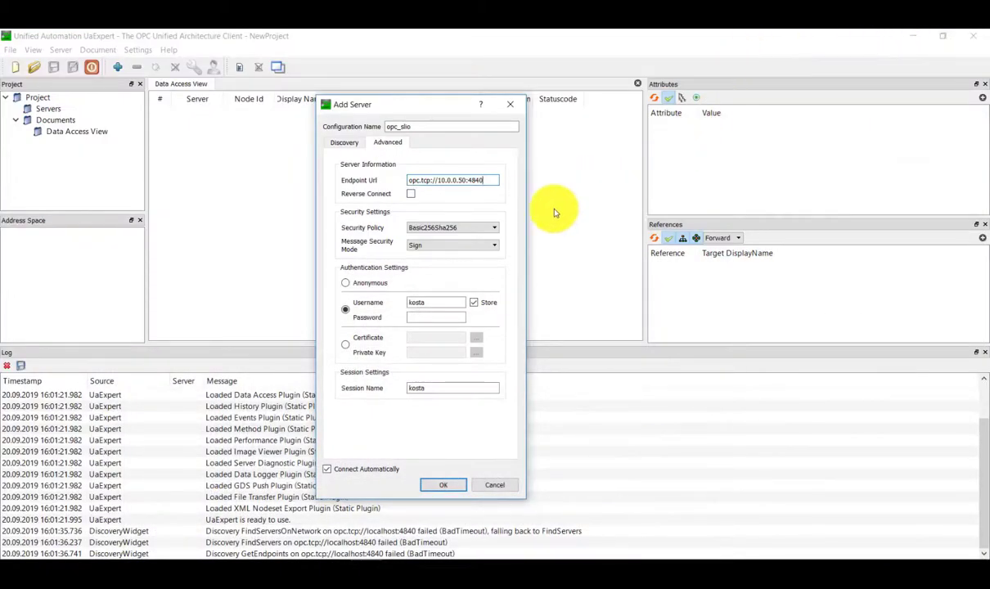
Set the new server's message security mode to Sign & Encrypt, enter the user login password, and name the session opcUA
{"action": "left_click", "coordinate": [463, 246]}
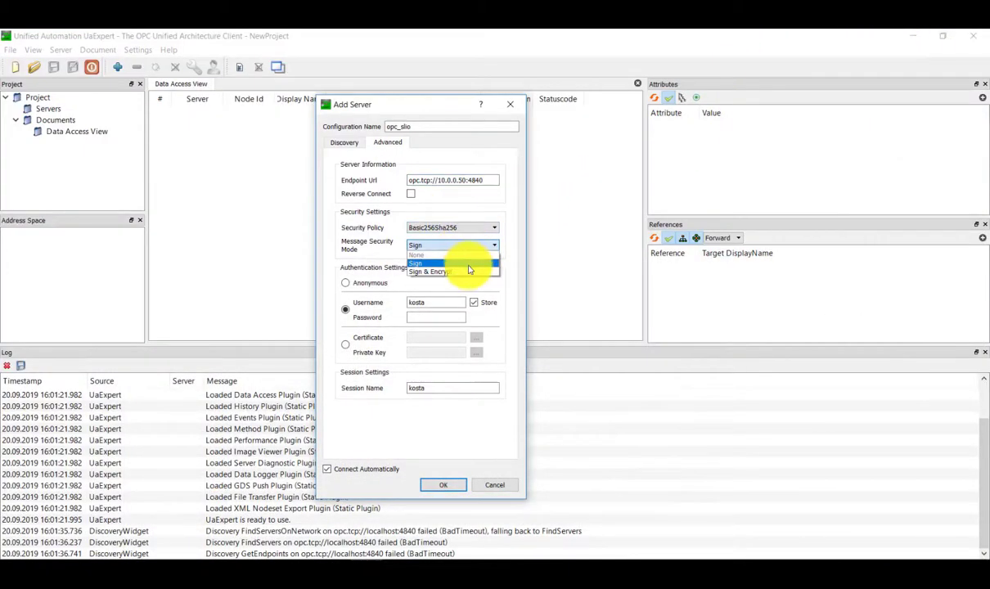
{"action": "left_click", "coordinate": [468, 272]}
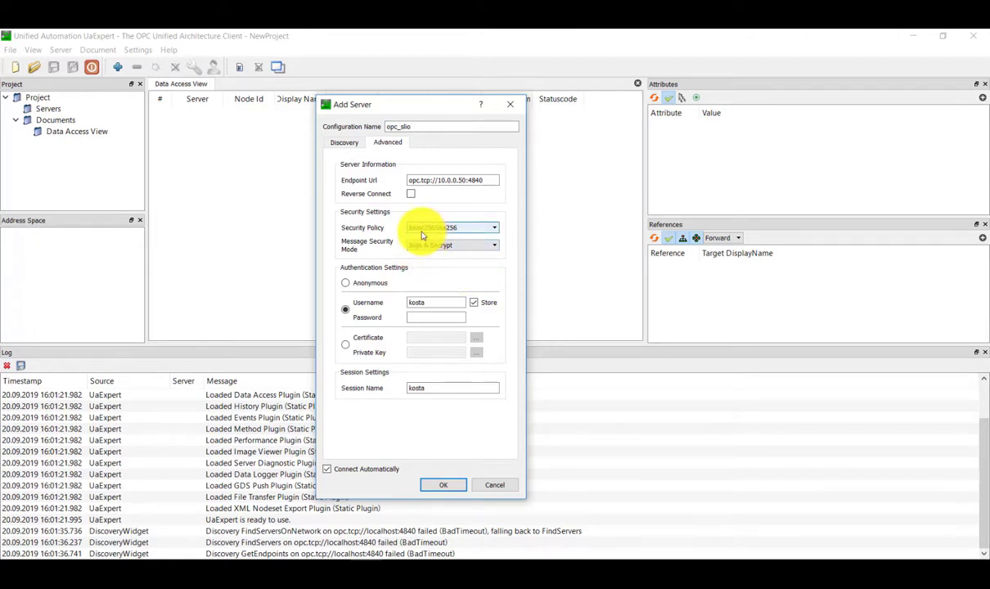
{"action": "left_click", "coordinate": [363, 311]}
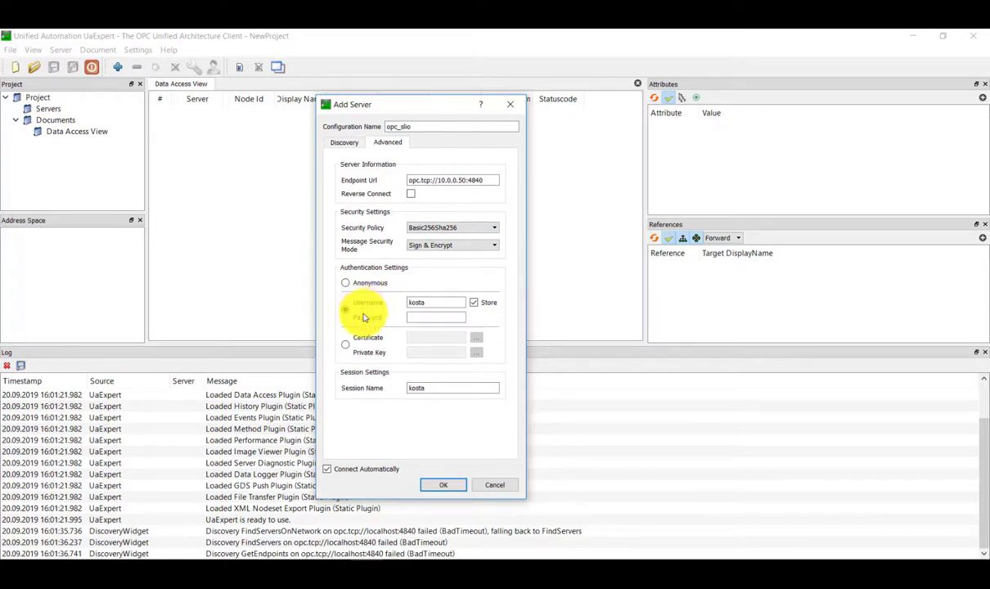
{"action": "left_click", "coordinate": [437, 319]}
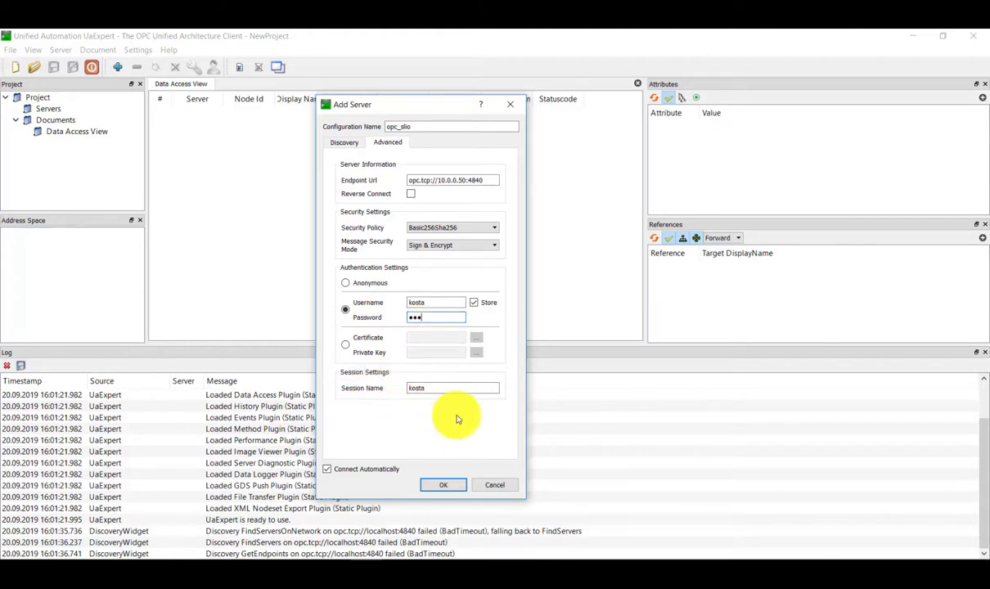
{"action": "left_click_drag", "start_coordinate": [445, 389], "coordinate": [376, 380]}
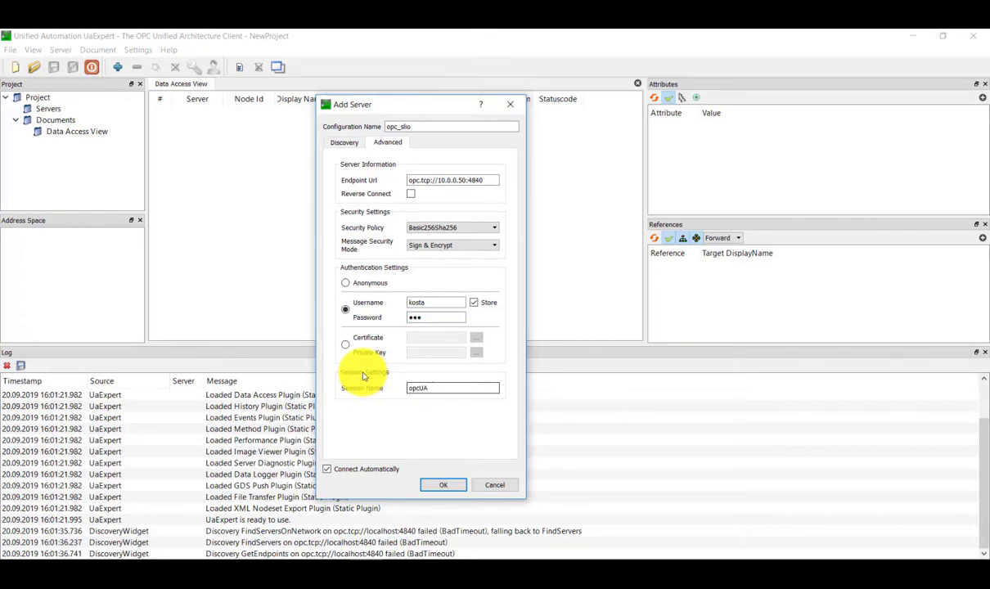
Add the opc_slio server, trust its Yaskawa server certificate, and continue with the connection
{"action": "left_click", "coordinate": [446, 486]}
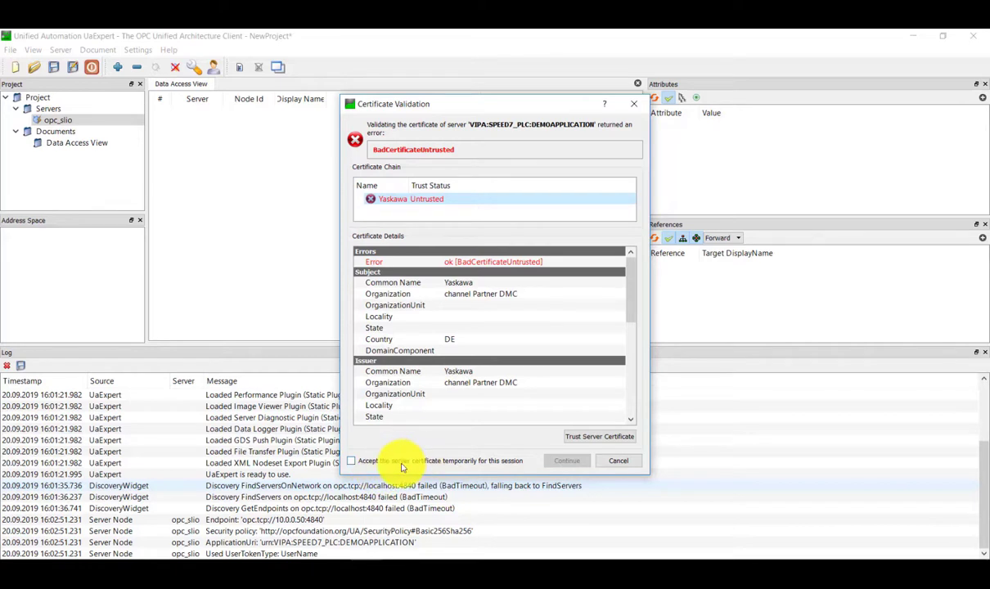
{"action": "left_click", "coordinate": [591, 438]}
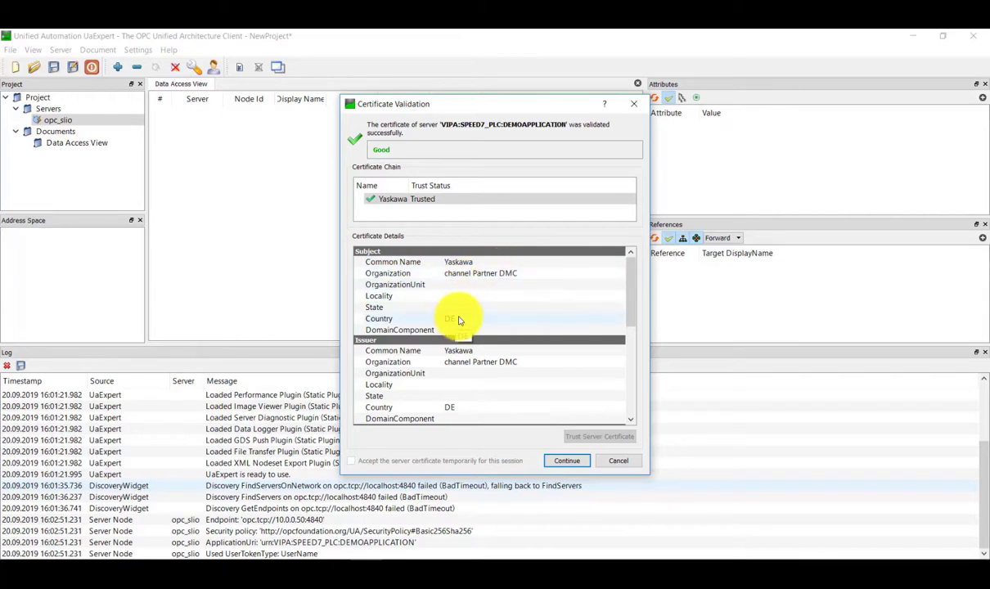
{"action": "left_click", "coordinate": [568, 464]}
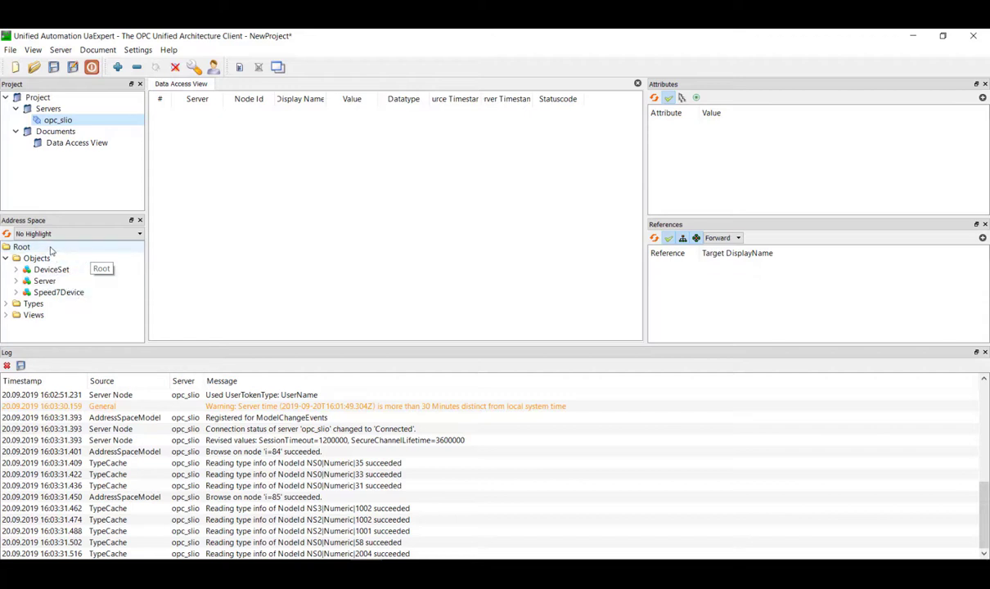
Browse to sM0.0 in Speed7Device's Memory folder and inspect its value and access level attributes
{"action": "left_click", "coordinate": [70, 295]}
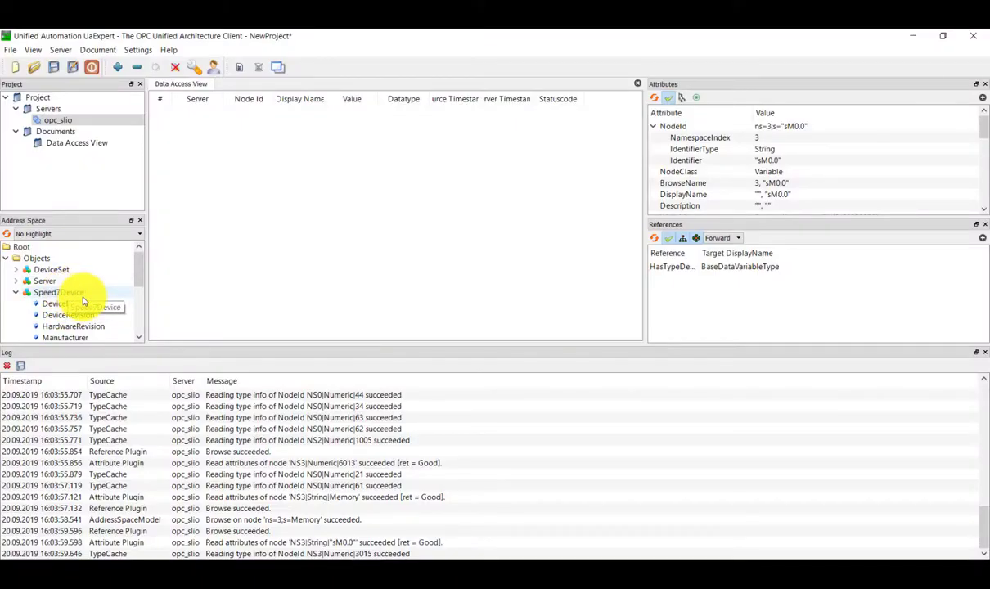
{"action": "scroll", "coordinate": [82, 301], "scroll_direction": "down", "scroll_amount": 3}
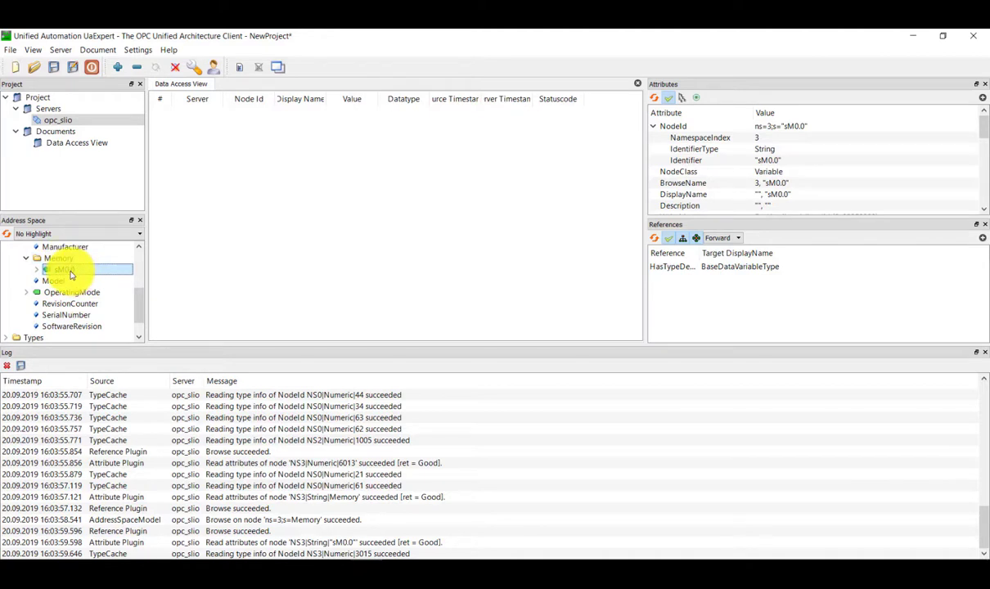
{"action": "double_click", "coordinate": [71, 275]}
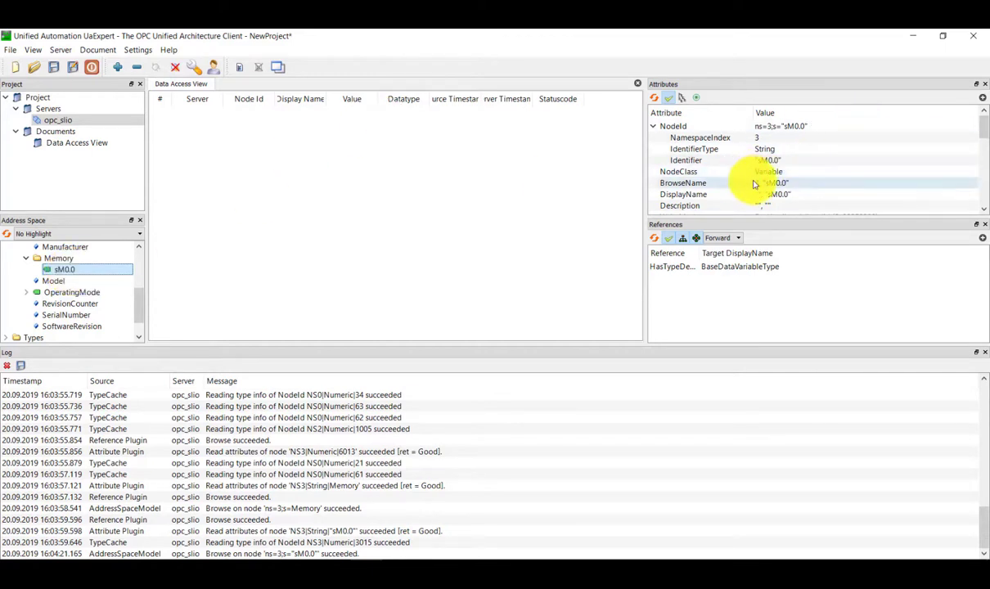
{"action": "scroll", "coordinate": [747, 182], "scroll_direction": "down", "scroll_amount": 3}
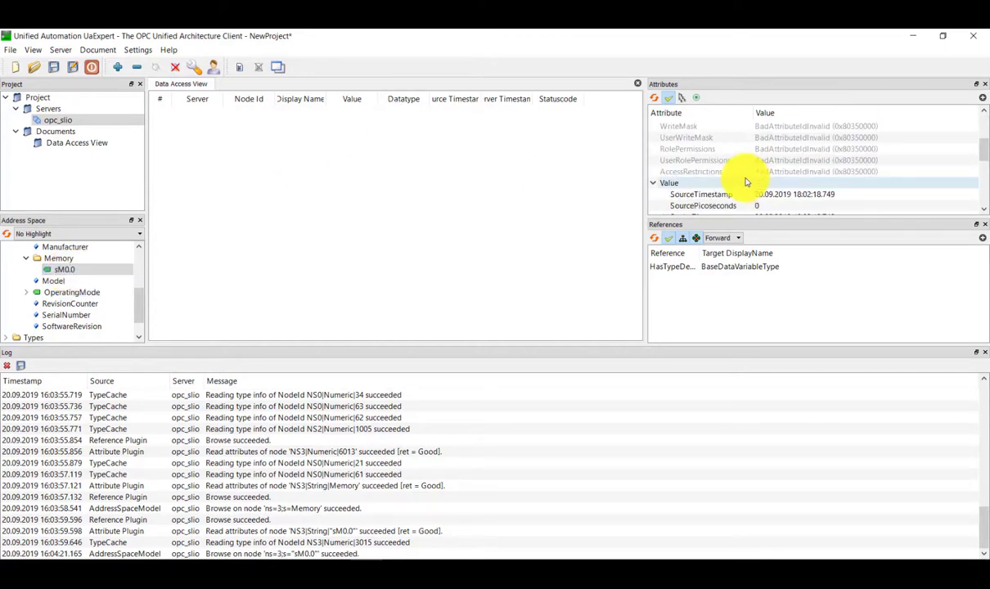
{"action": "scroll", "coordinate": [746, 181], "scroll_direction": "down", "scroll_amount": 5}
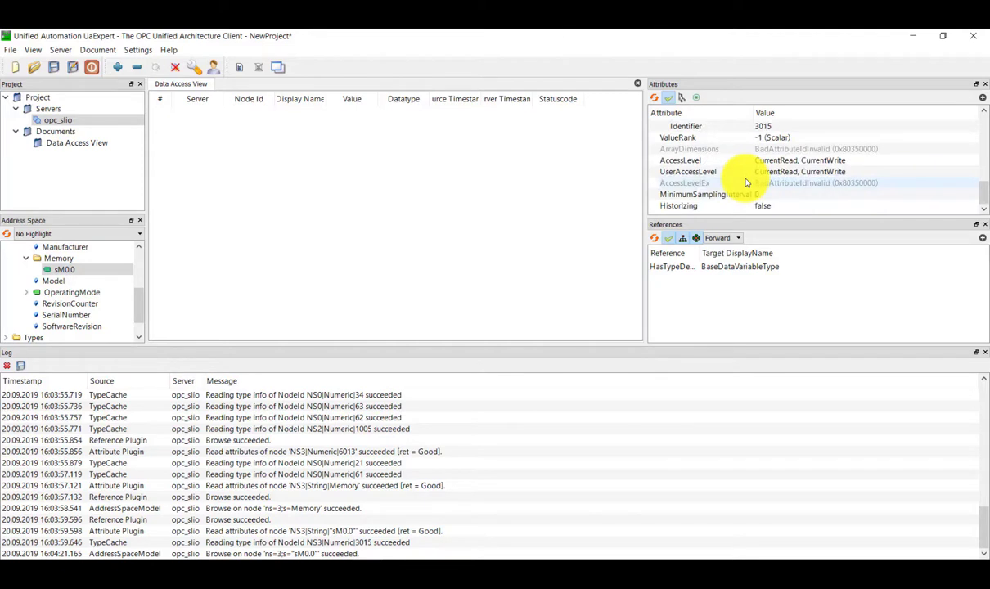
{"action": "scroll", "coordinate": [746, 181], "scroll_direction": "up", "scroll_amount": 3}
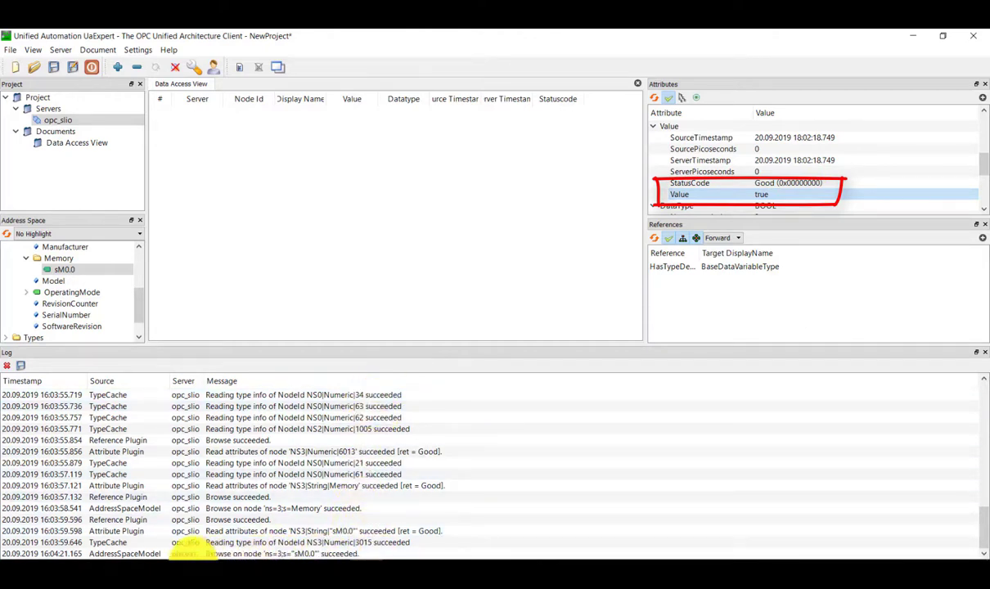
Switch to SPEED7 Studio's VAT1 watch table, set M 0.0's control value to FALSE, and apply it to the PLC
{"action": "left_click", "coordinate": [307, 572]}
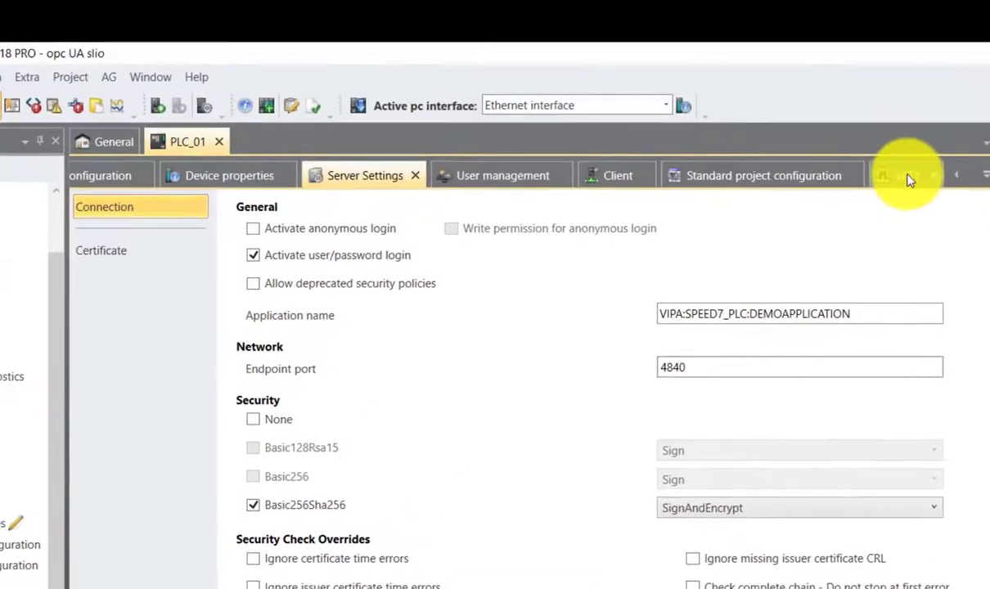
{"action": "left_click", "coordinate": [906, 178]}
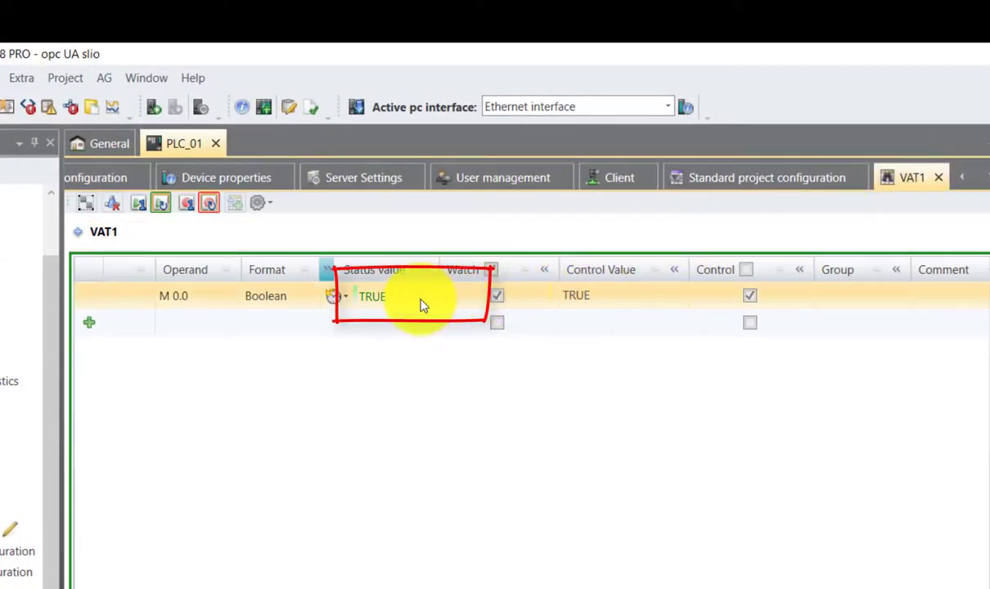
{"action": "left_click", "coordinate": [608, 304]}
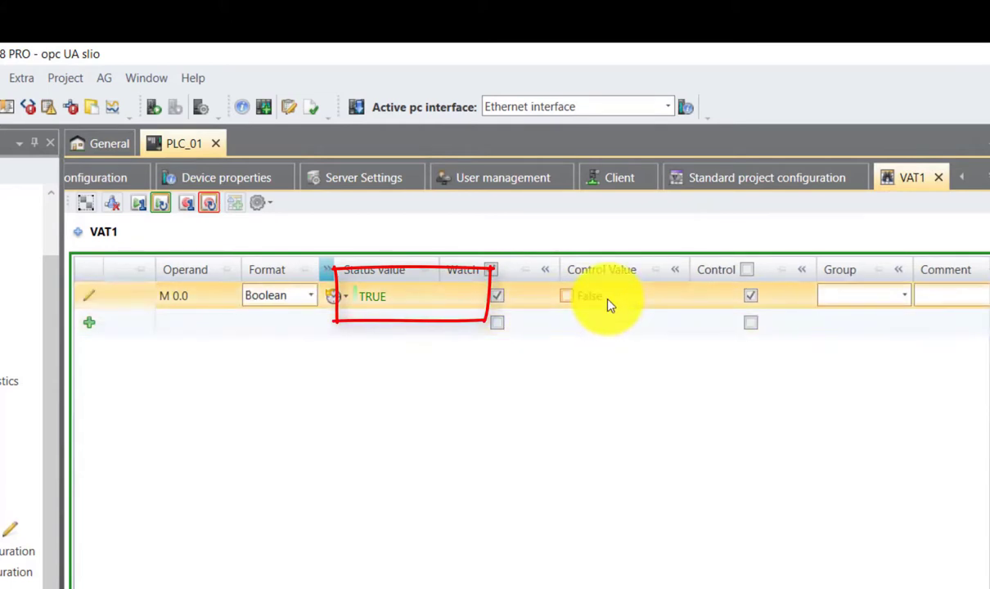
{"action": "left_click", "coordinate": [213, 204]}
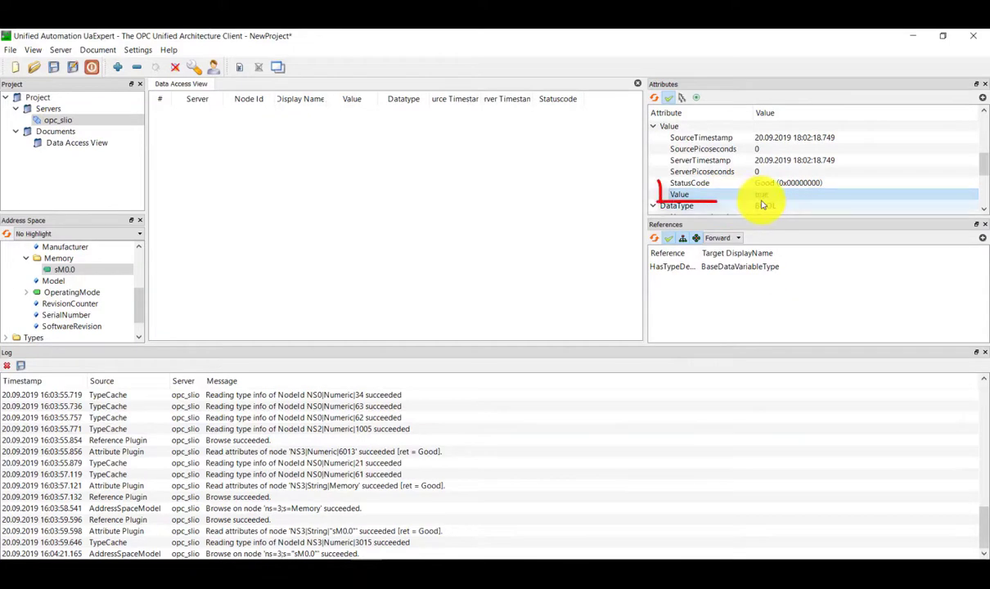
Refresh the sM0.0 attributes in UaExpert to check its value, and inspect the OperatingMode node's value
{"action": "left_click", "coordinate": [656, 98]}
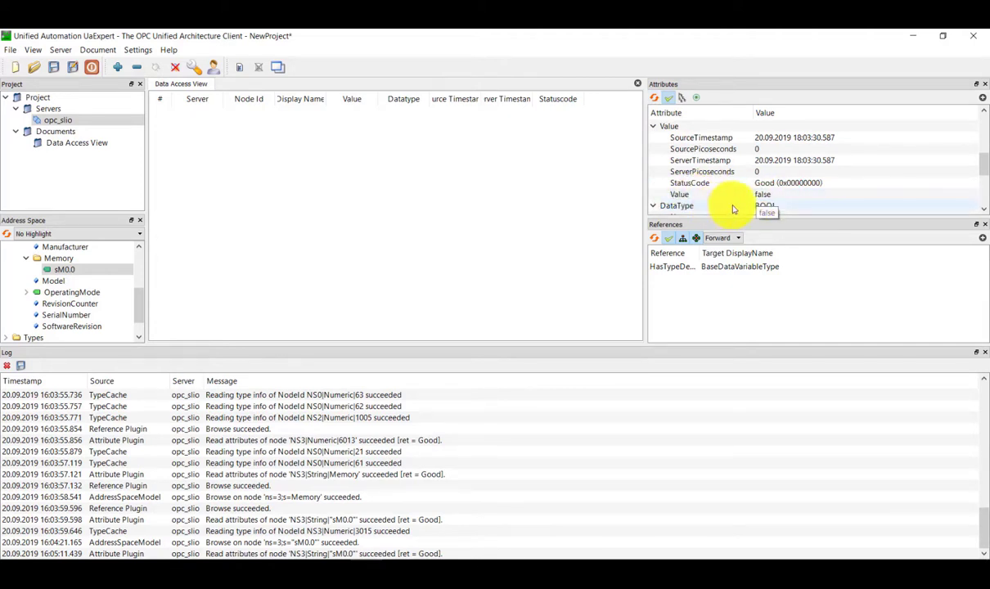
{"action": "left_click", "coordinate": [64, 296]}
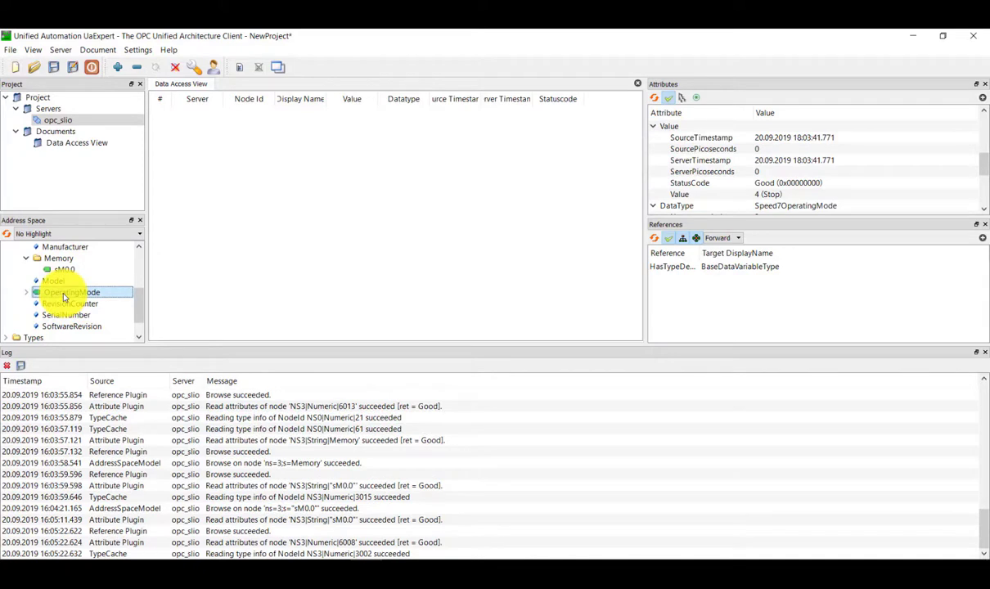